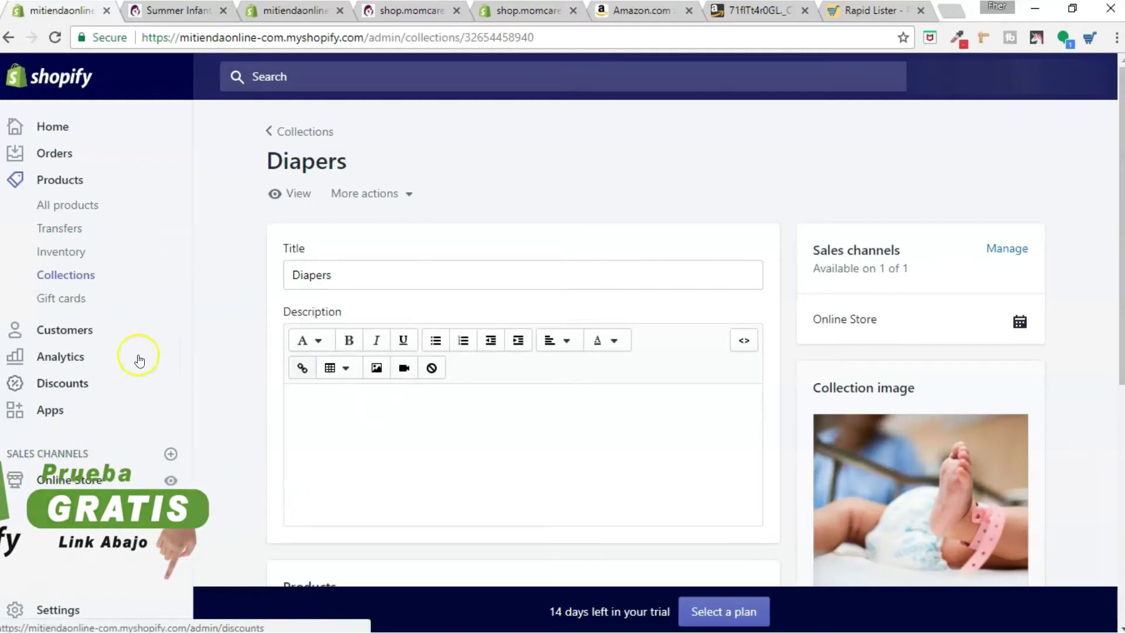
# Step: Open the current theme, Mi Primer Tienda Online, for customization from the online store settings
pyautogui.click(59, 480)
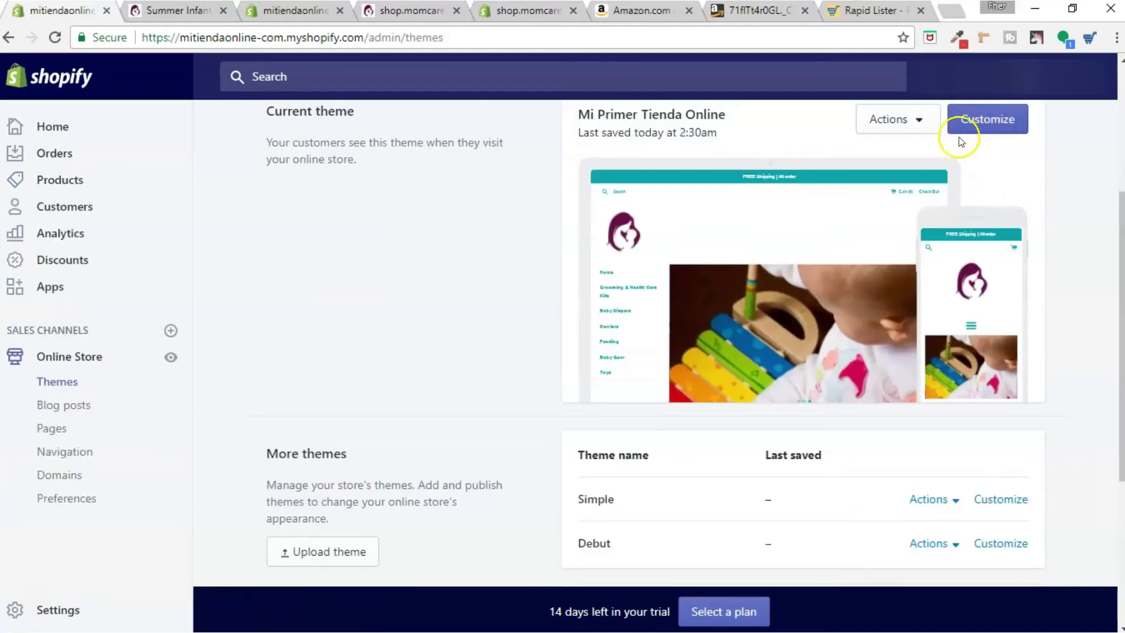
pyautogui.click(990, 123)
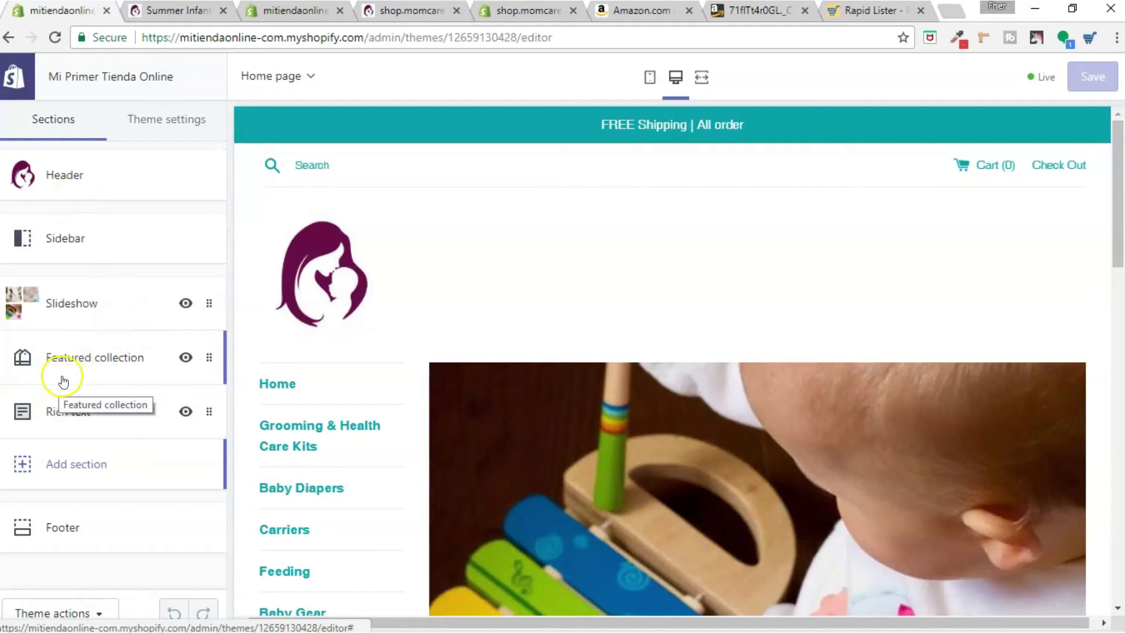
# Step: Examine the home page preview from the slideshow through the featured collection, brand text and footer
pyautogui.scroll(-2, 343, 372)
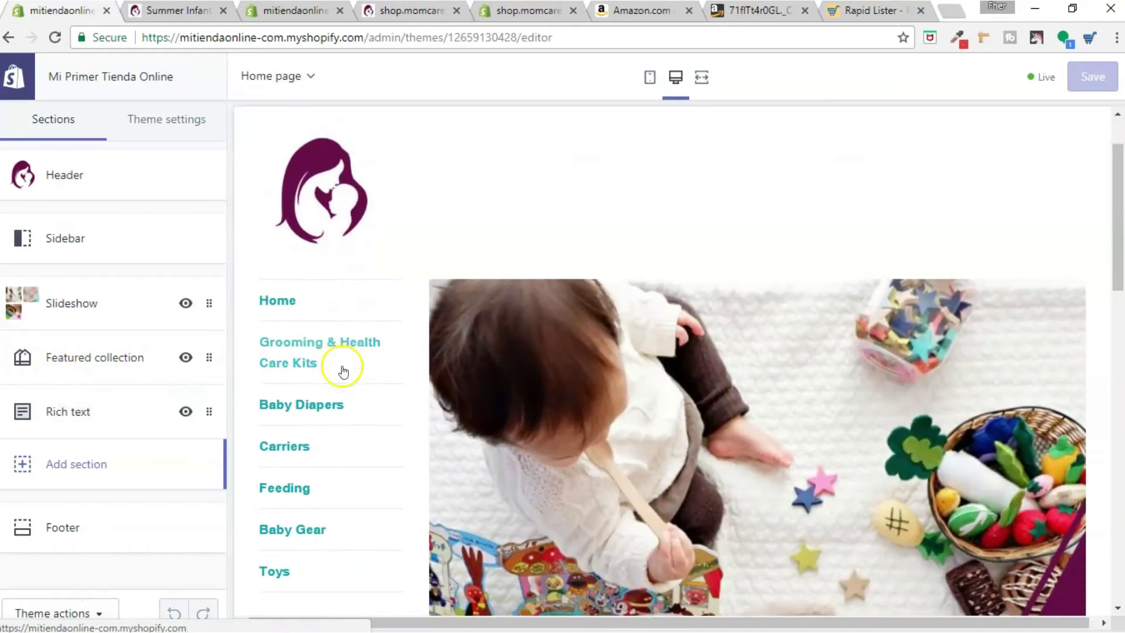
pyautogui.click(106, 369)
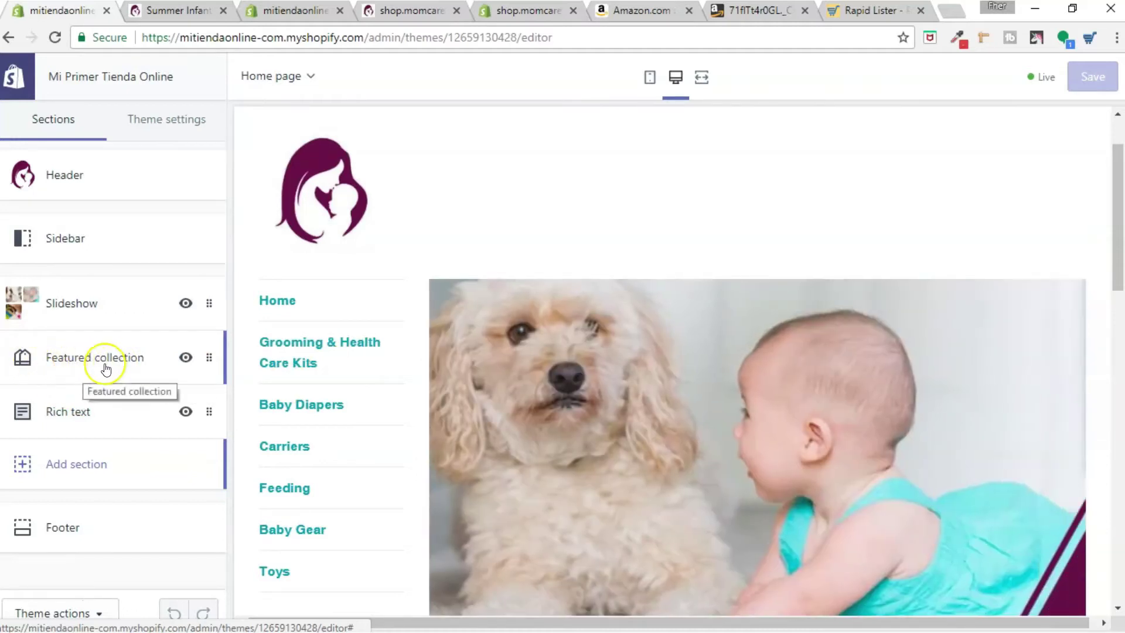
pyautogui.scroll(-3, 406, 364)
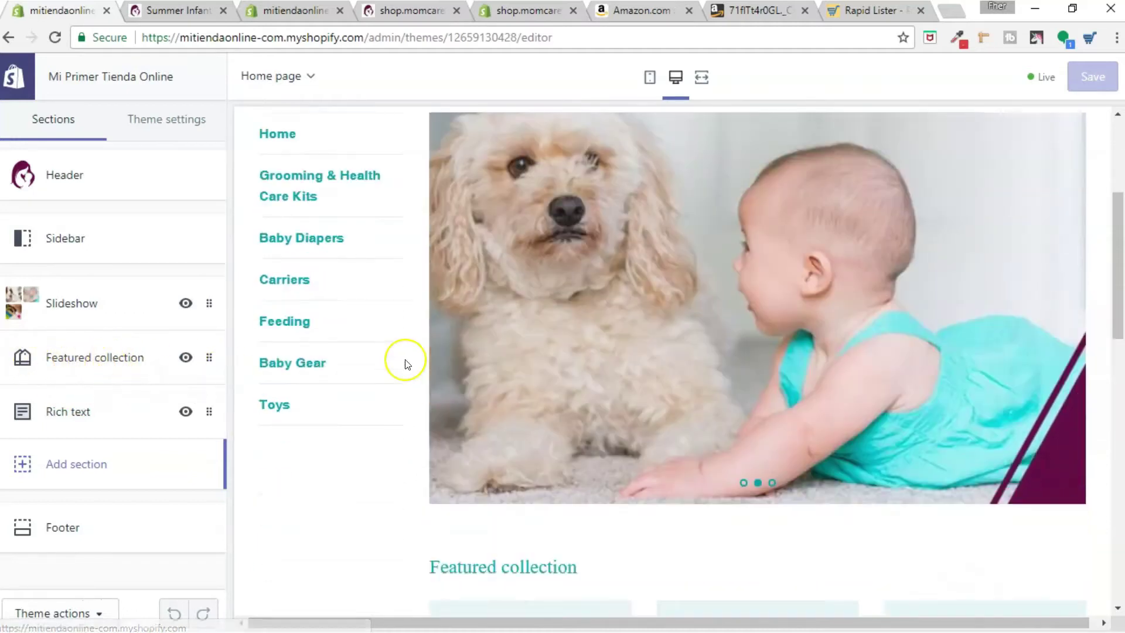
pyautogui.scroll(-3, 370, 365)
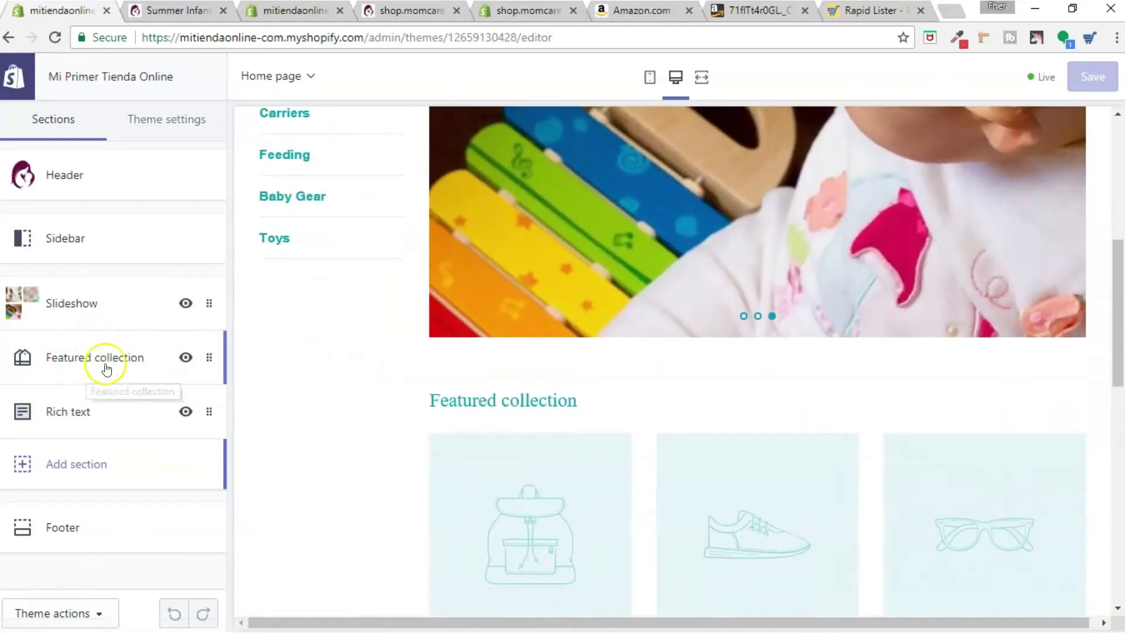
pyautogui.scroll(-4, 472, 384)
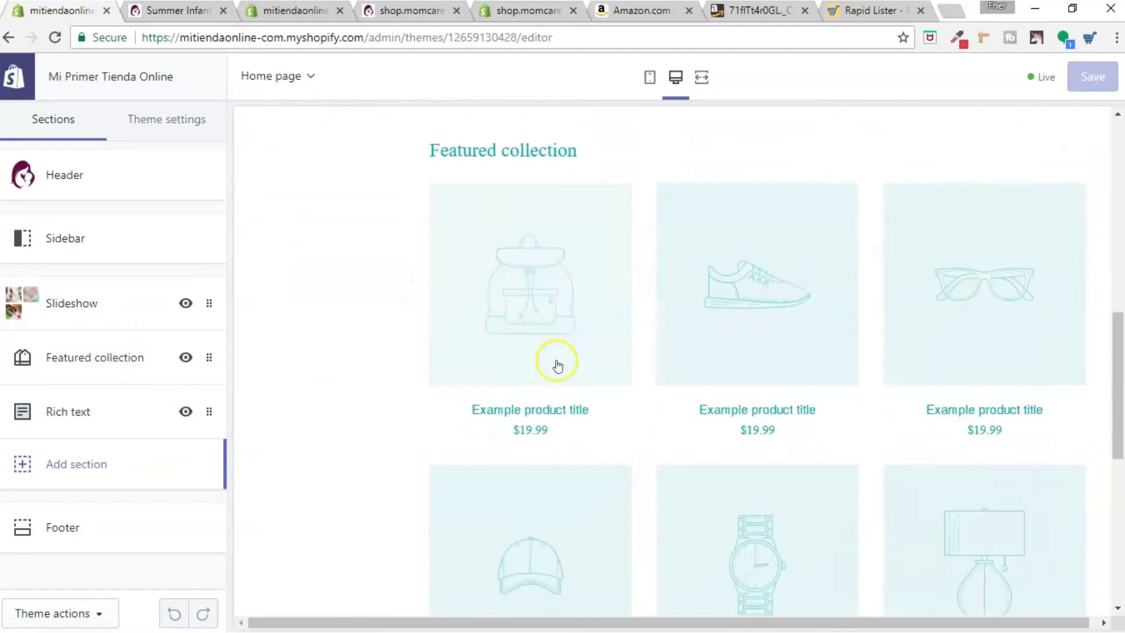
pyautogui.scroll(-3, 553, 365)
pyautogui.scroll(3, 552, 366)
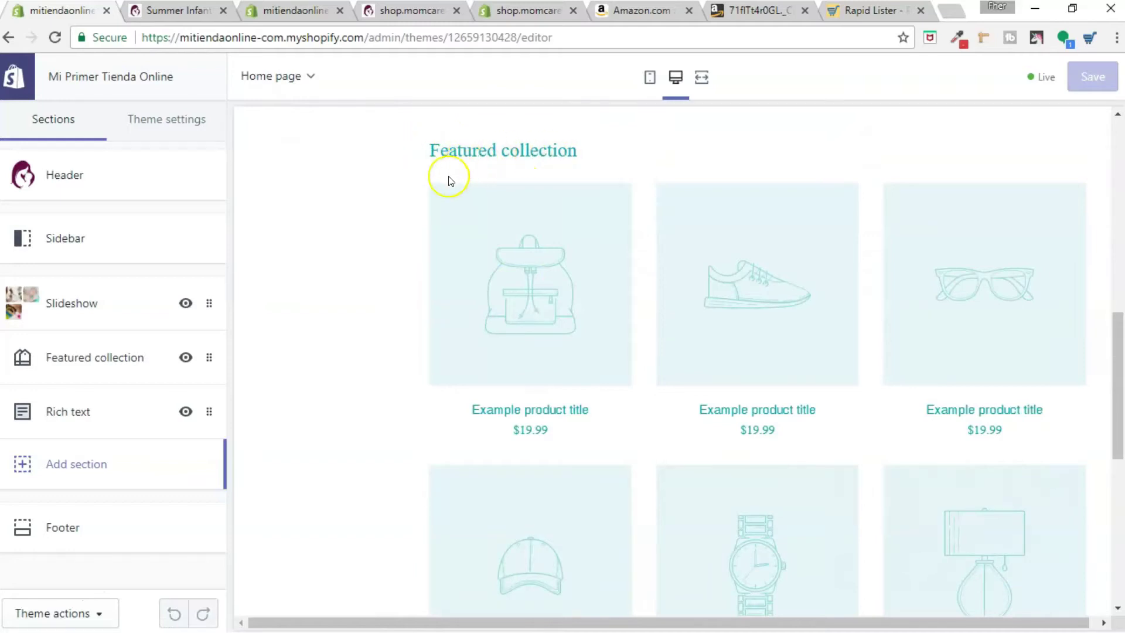
pyautogui.scroll(-8, 451, 175)
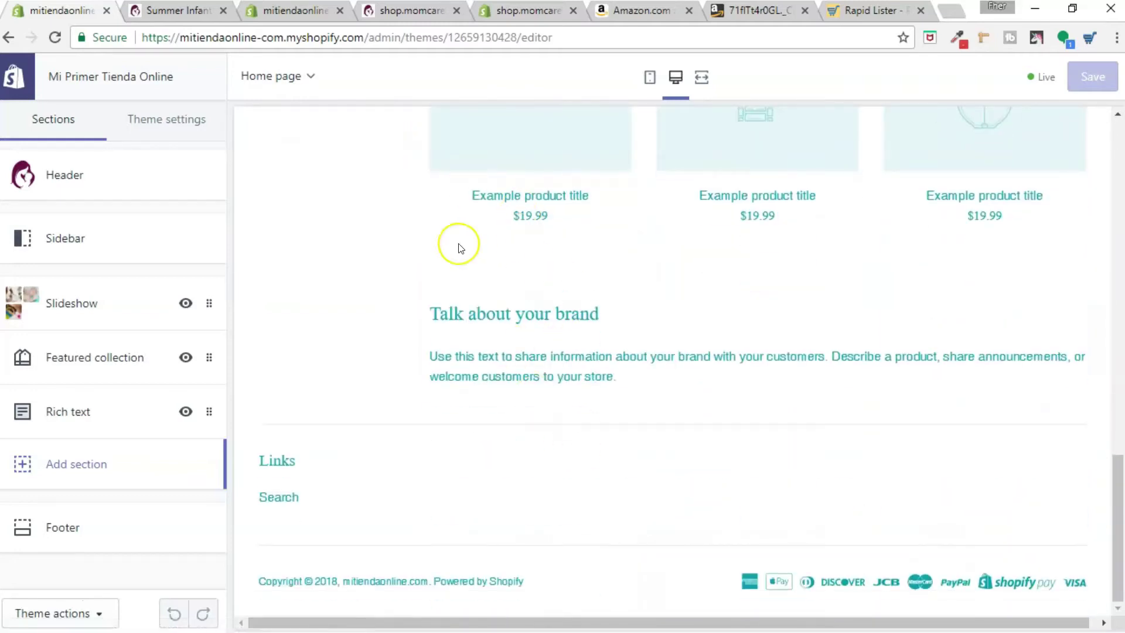
pyautogui.scroll(1, 337, 274)
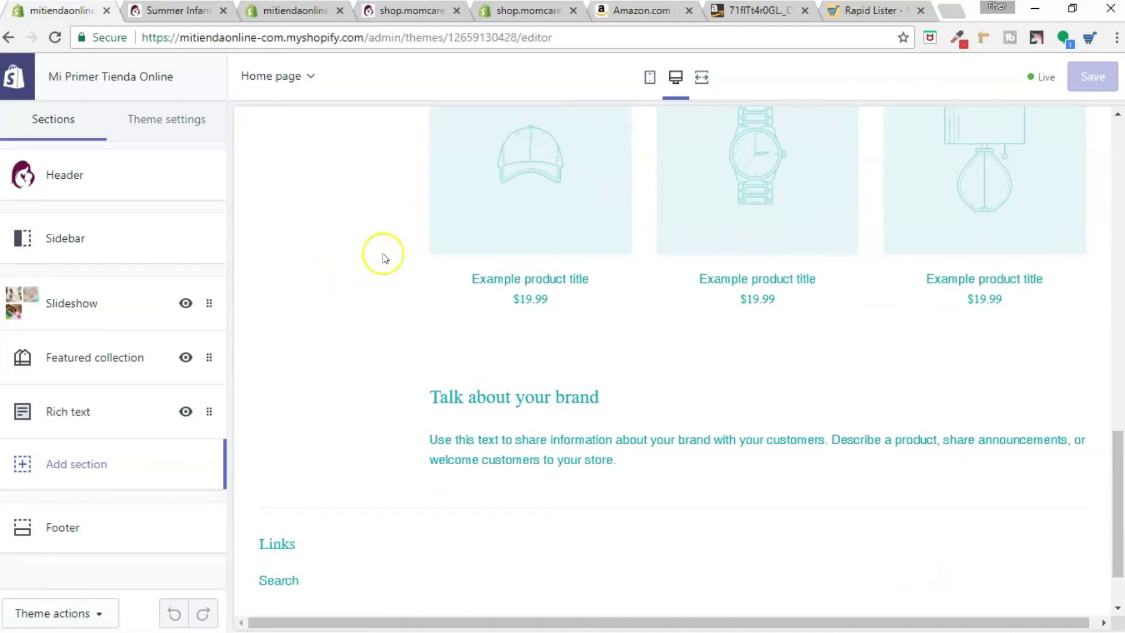
# Step: Add a Collection list section to the home page and set its heading to "Shop by Category", as in the reference store
pyautogui.click(87, 472)
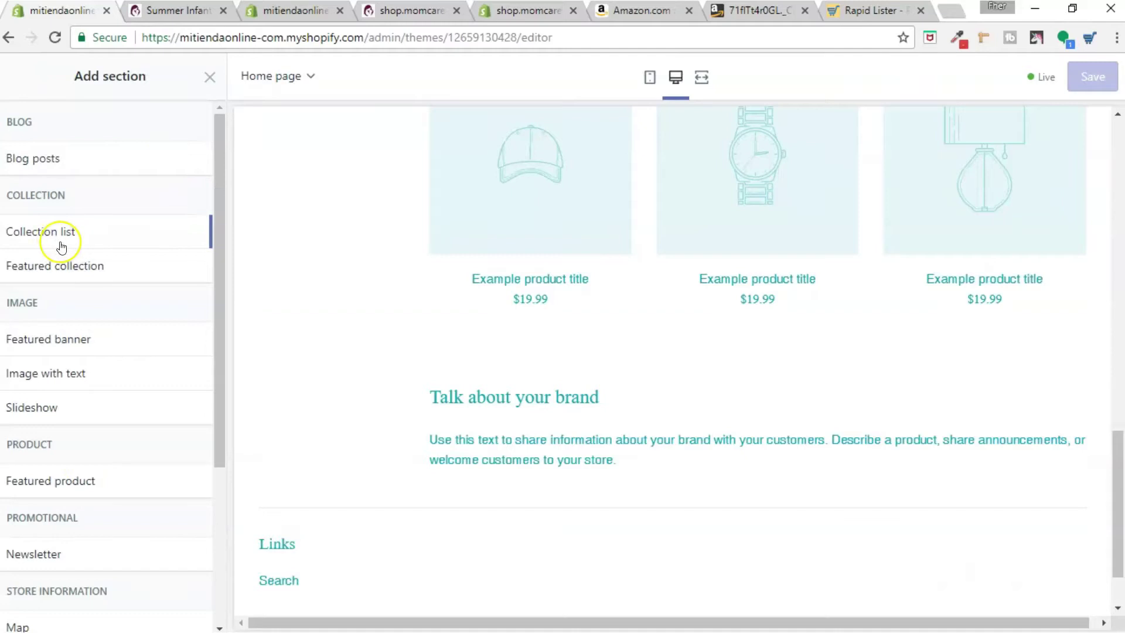
pyautogui.click(94, 241)
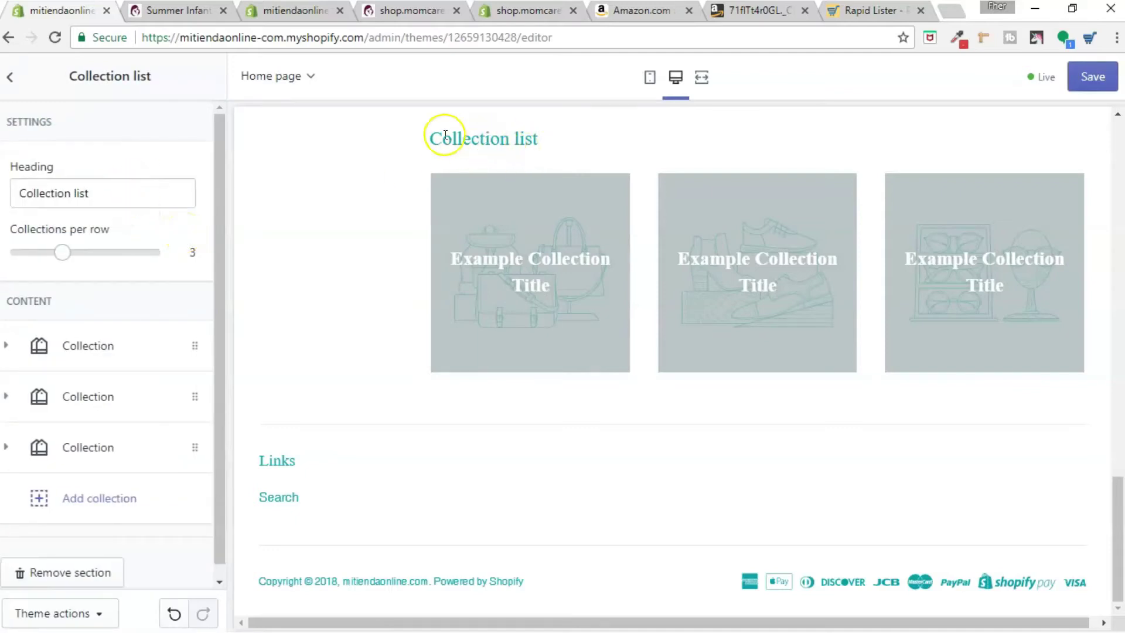
pyautogui.click(120, 202)
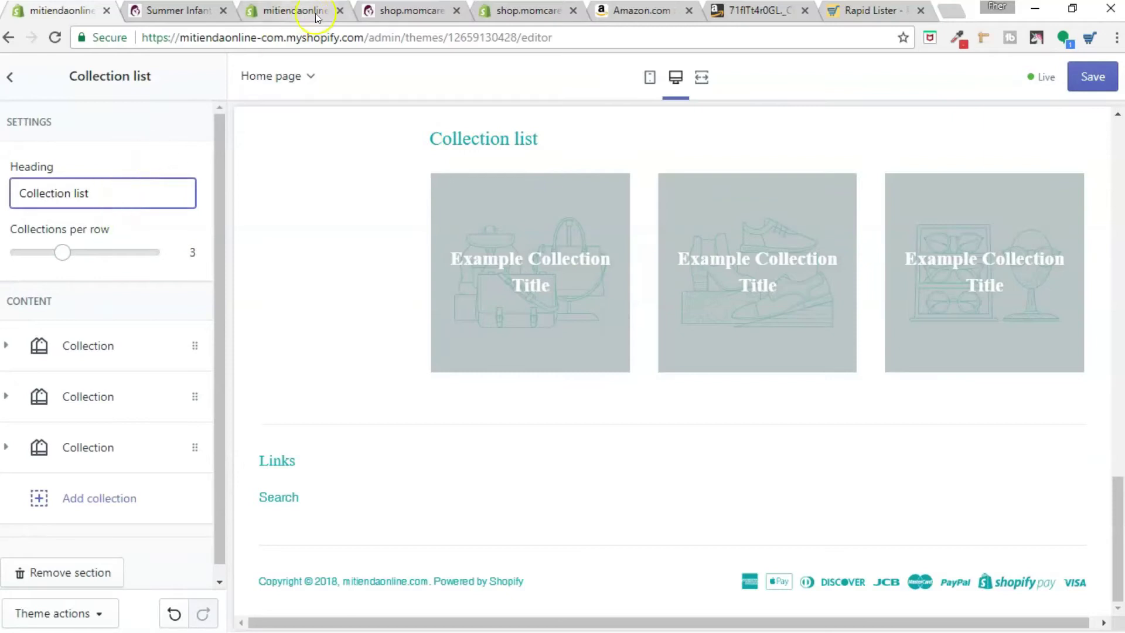
pyautogui.click(412, 13)
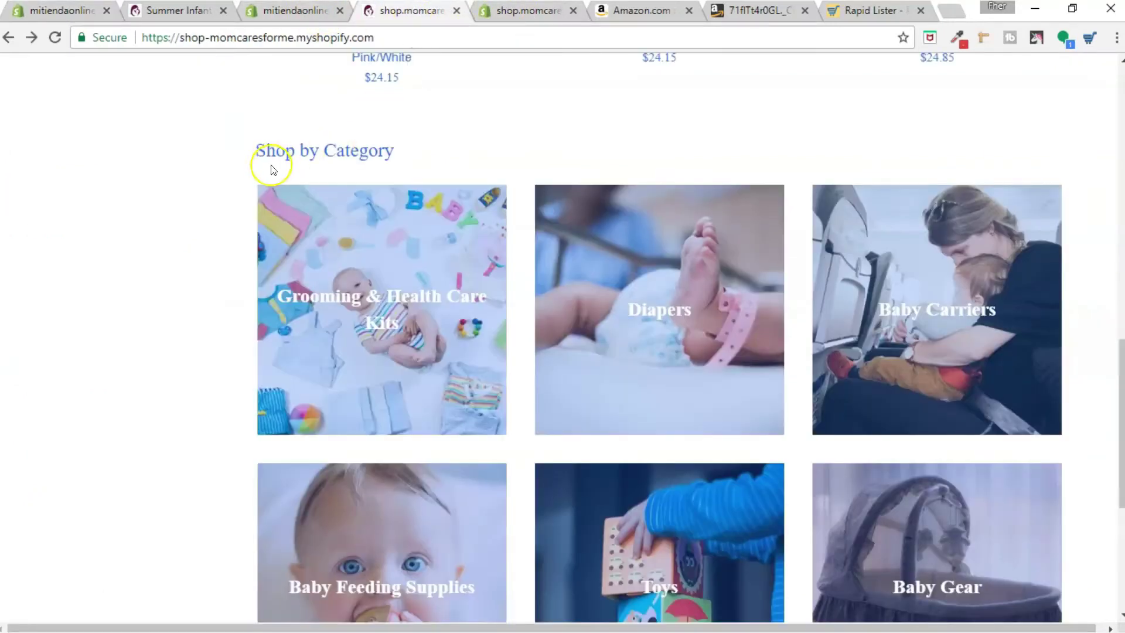
pyautogui.moveTo(265, 151); pyautogui.dragTo(397, 154)
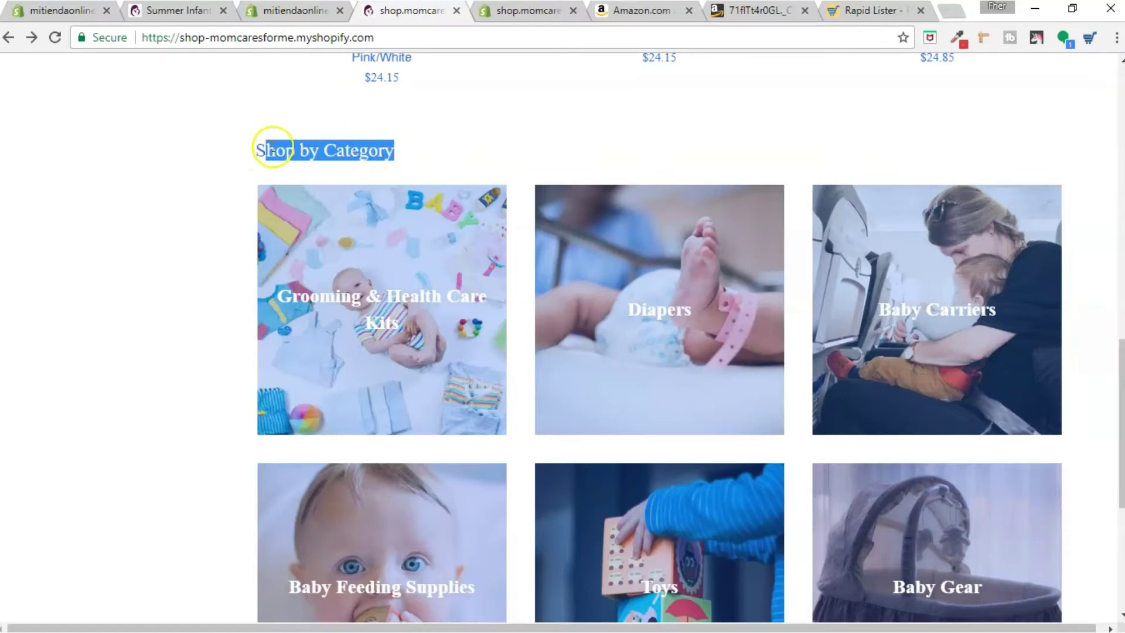
pyautogui.click(251, 150)
pyautogui.hotkey('ctrl', '1')
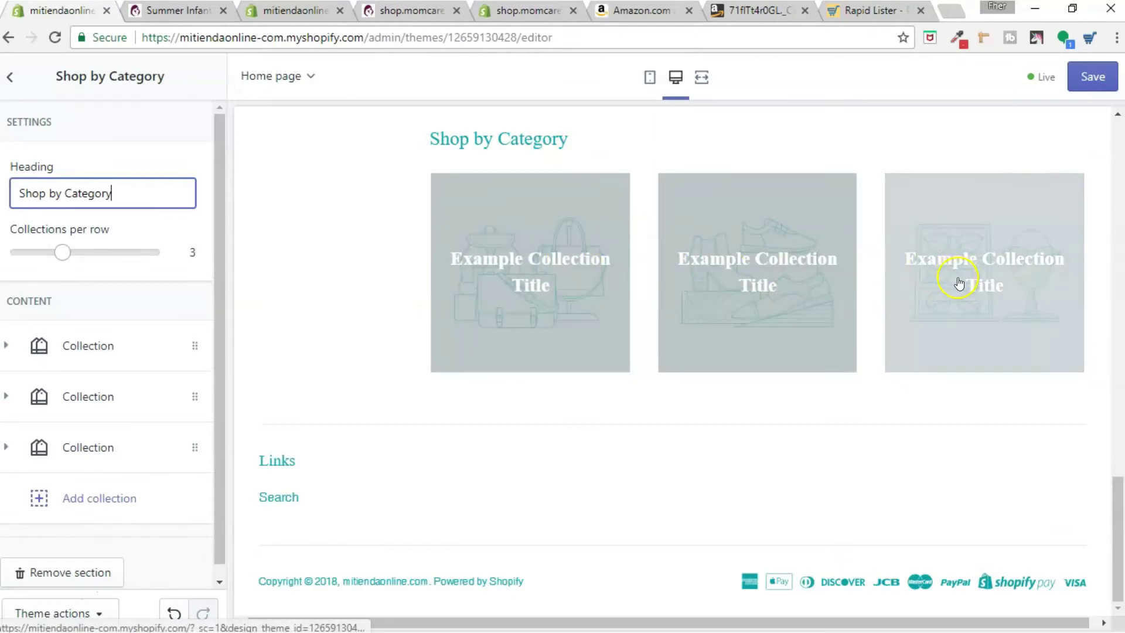
# Step: Compare the section's collections per row setting with the Shop by Category grid in the reference store
pyautogui.click(409, 15)
pyautogui.scroll(3, 648, 358)
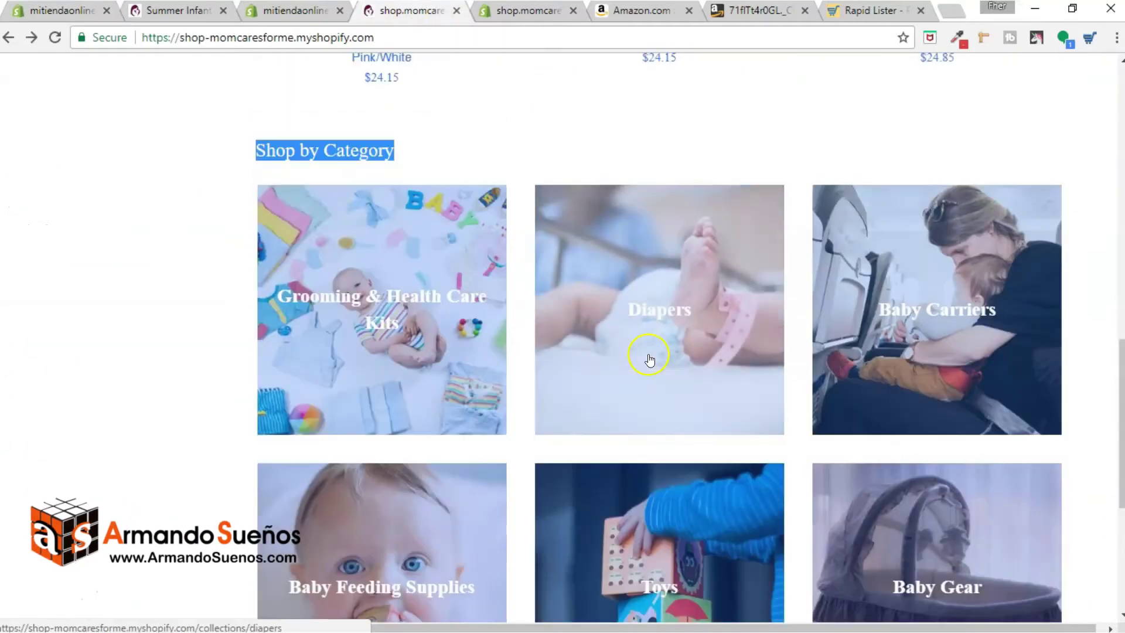
pyautogui.click(75, 13)
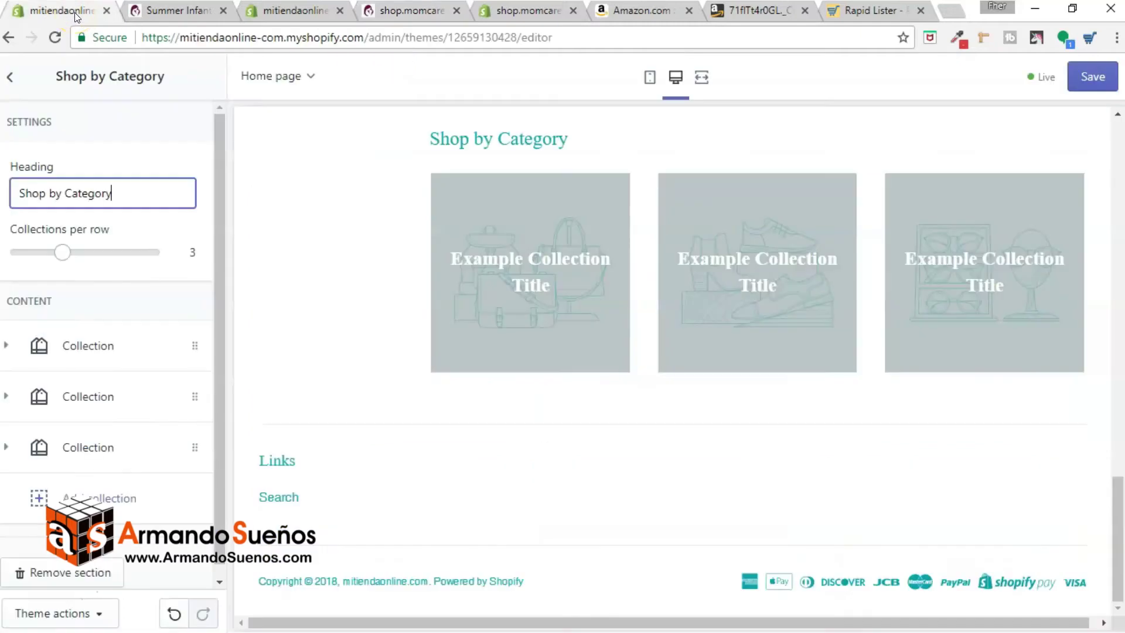
pyautogui.click(64, 251)
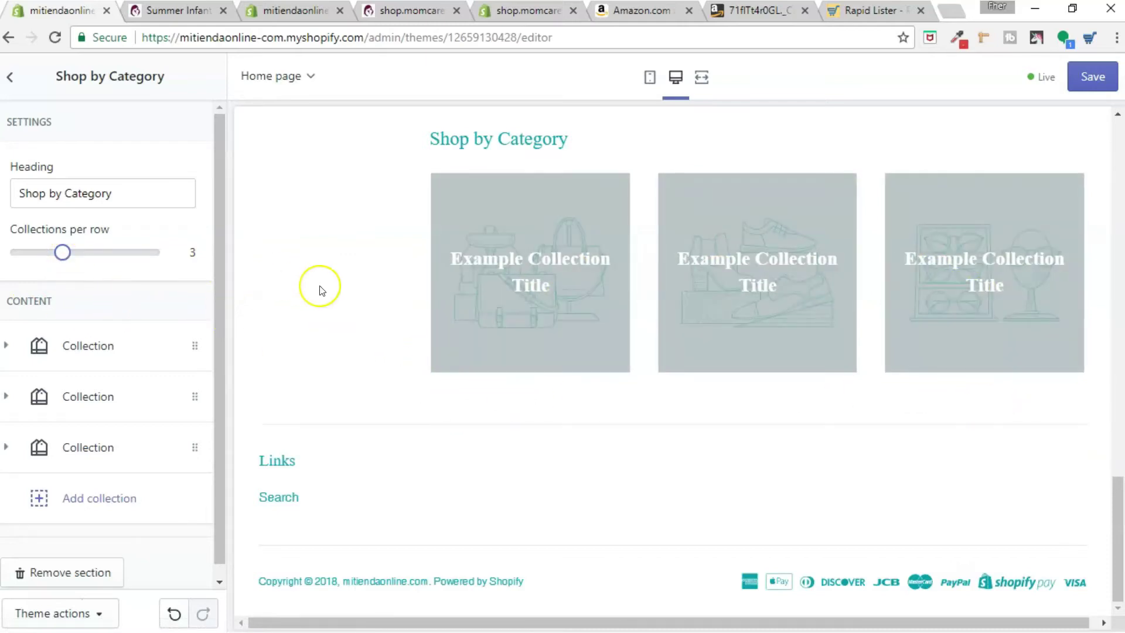
# Step: Assign the Baby Carriers collection to the first slot of the Shop by Category section
pyautogui.scroll(-1, 87, 343)
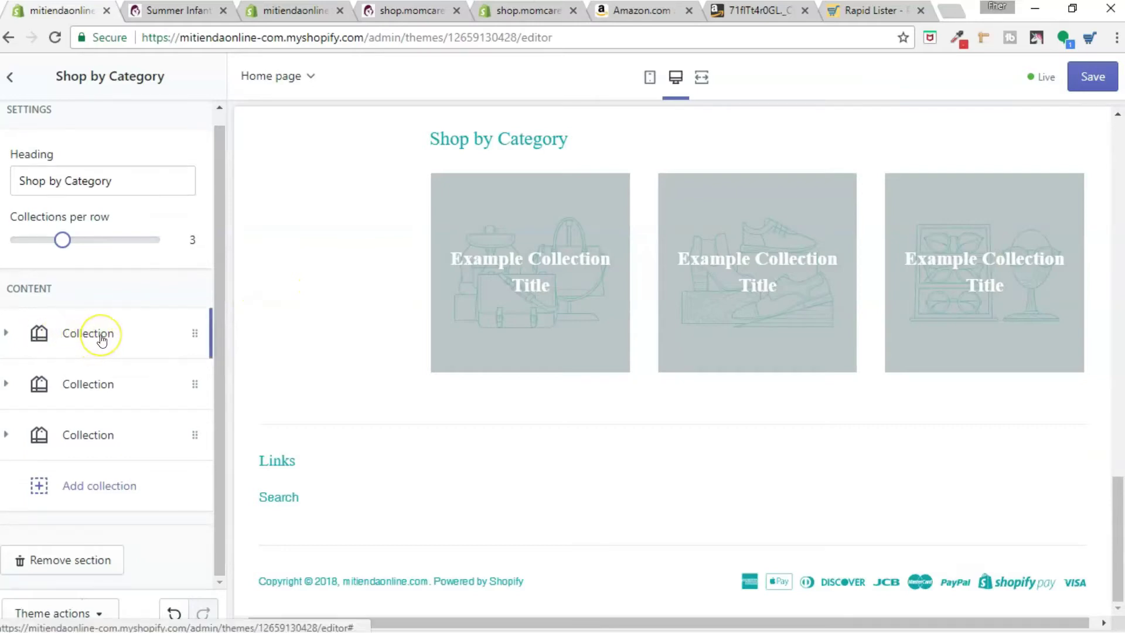
pyautogui.click(87, 333)
pyautogui.click(123, 362)
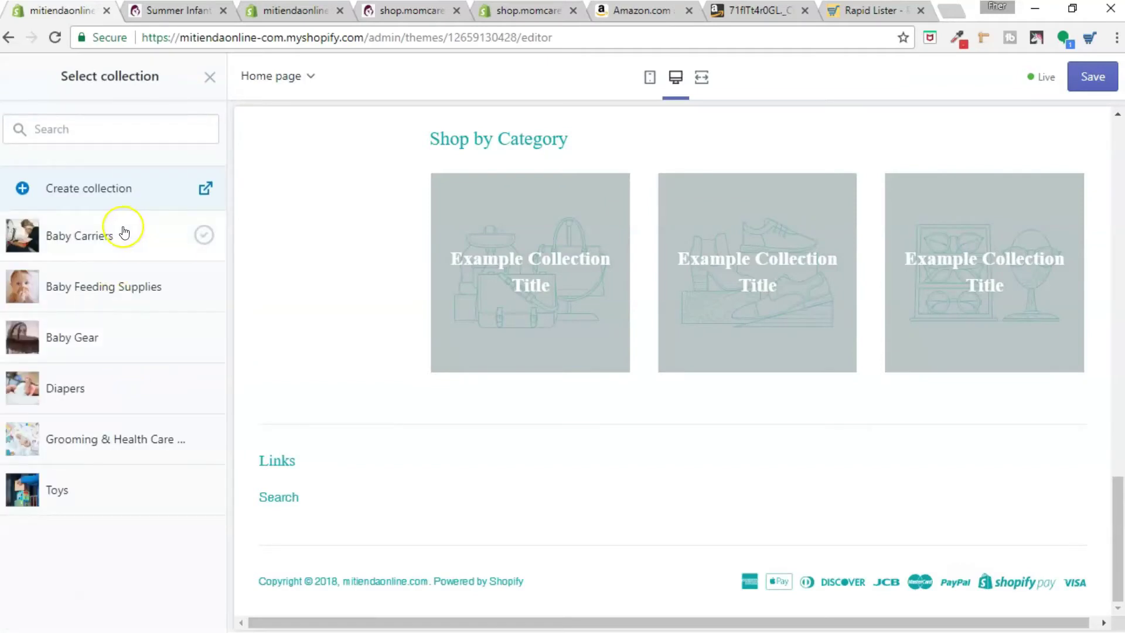
pyautogui.click(93, 243)
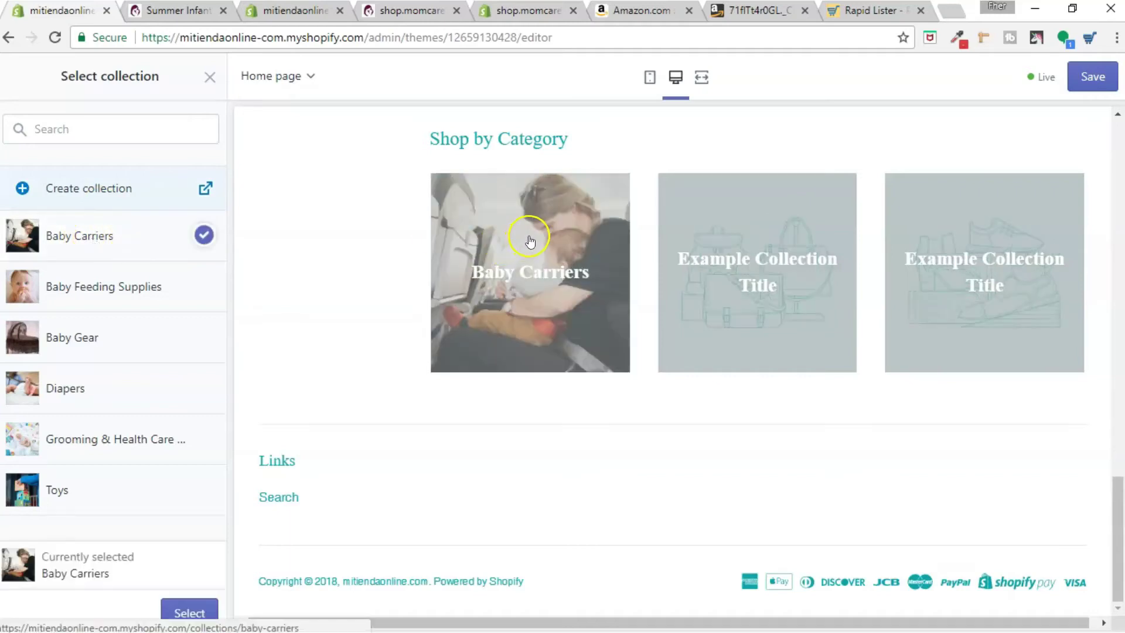
pyautogui.click(185, 612)
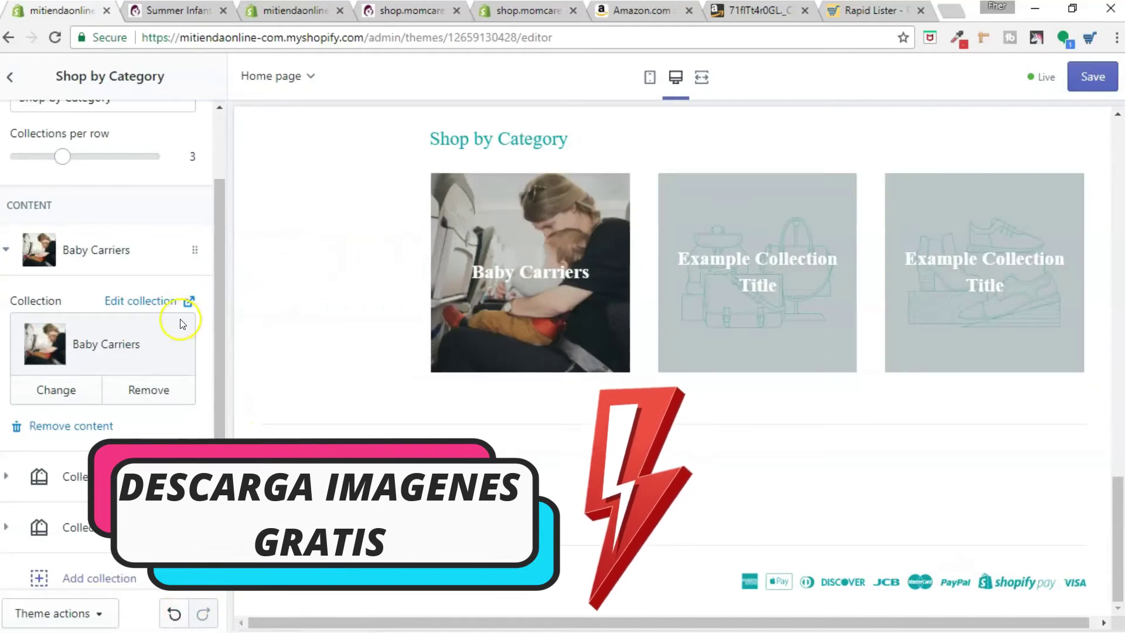
# Step: Assign Baby Feeding Supplies to the second slot and Baby Gear to the third slot of the Shop by Category section
pyautogui.scroll(-2, 179, 328)
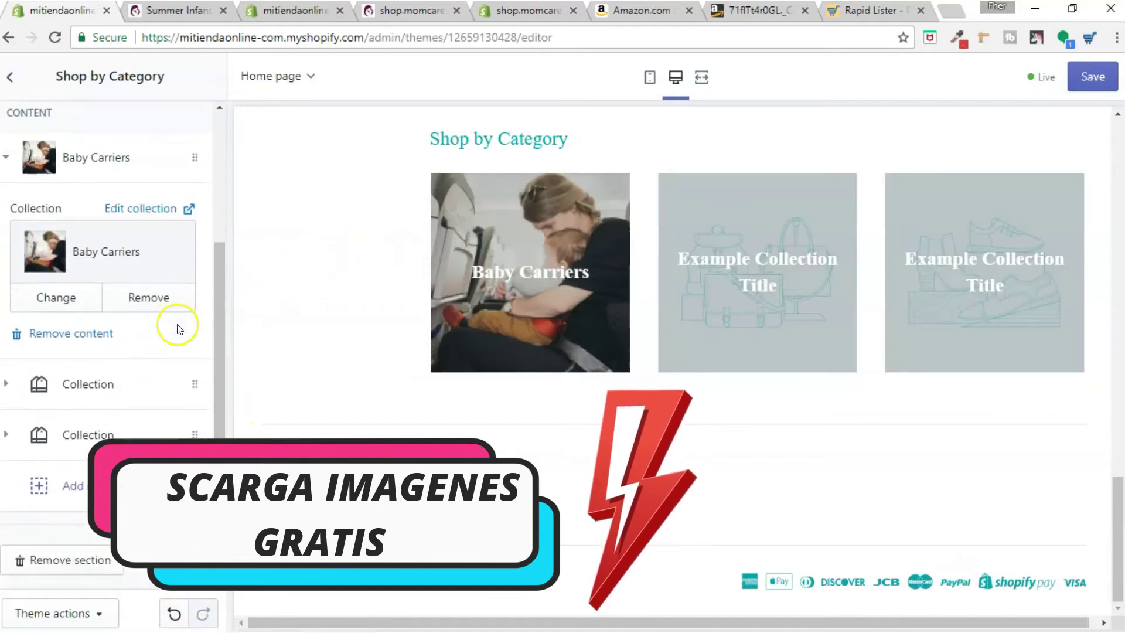
pyautogui.click(98, 393)
pyautogui.click(114, 320)
pyautogui.click(88, 287)
pyautogui.click(103, 297)
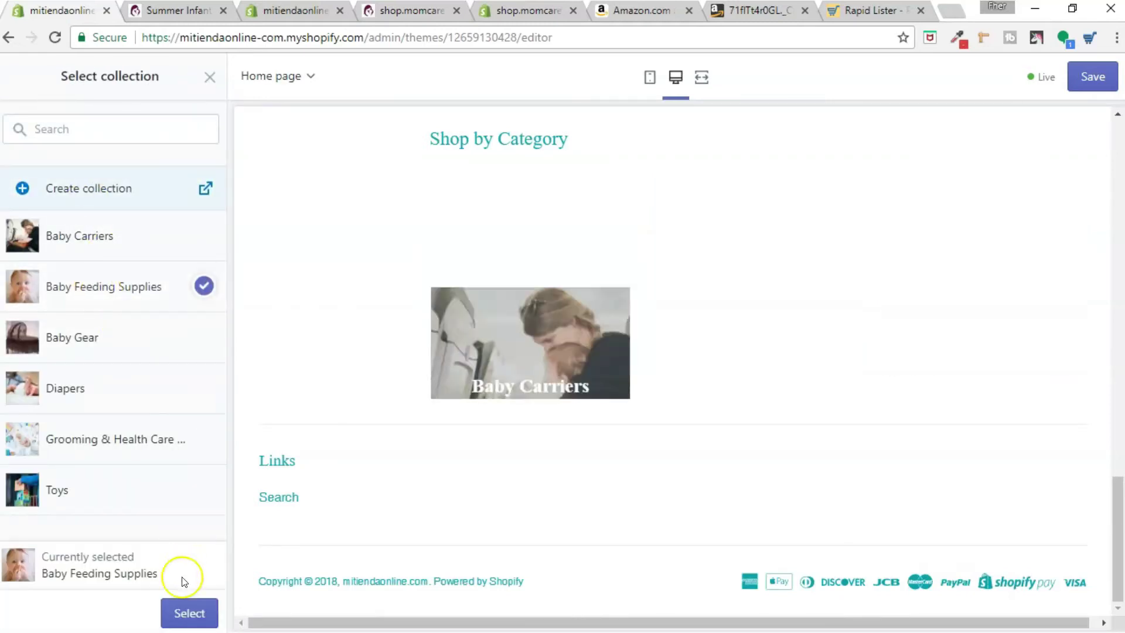
pyautogui.click(186, 612)
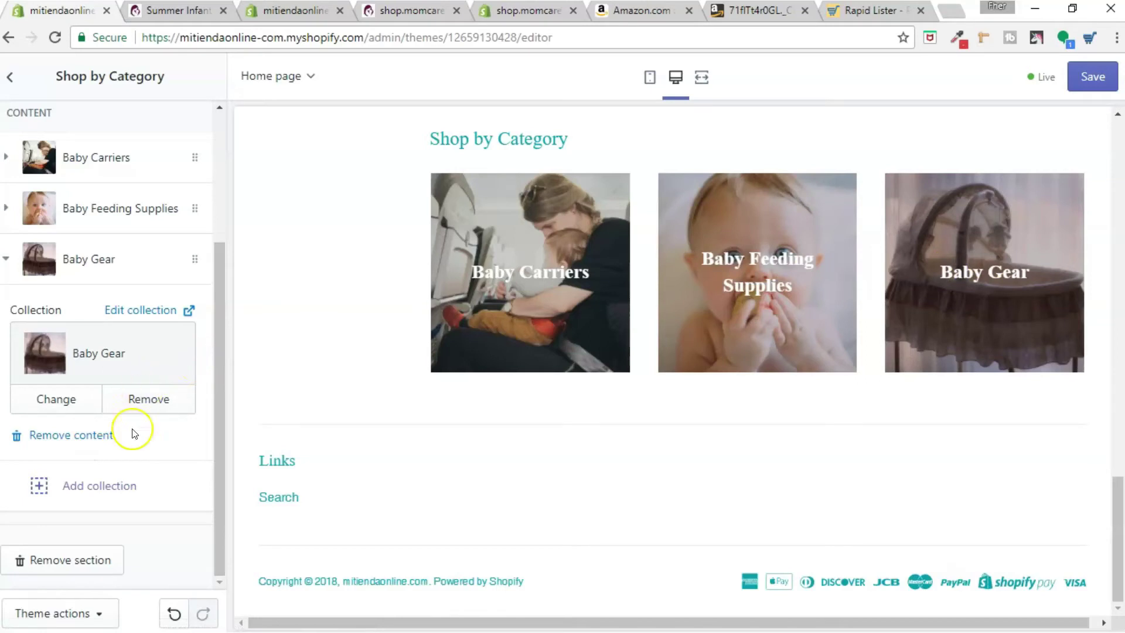
# Step: Add three more collections to the Shop by Category section: Diapers, Grooming & Health Care Kids, and Toys
pyautogui.click(100, 494)
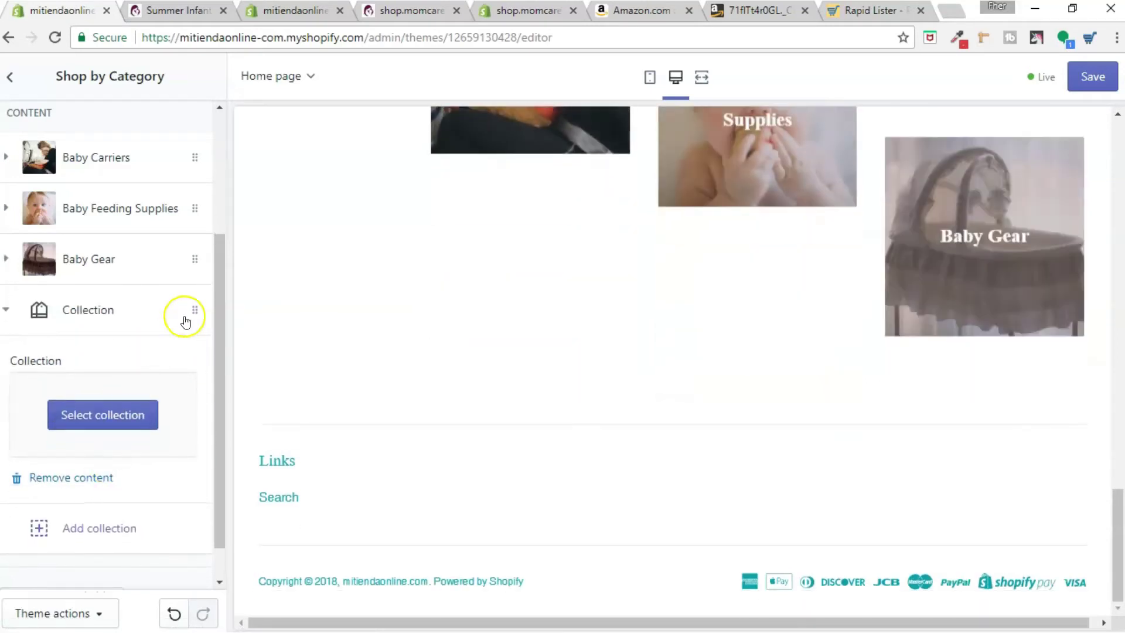
pyautogui.click(110, 423)
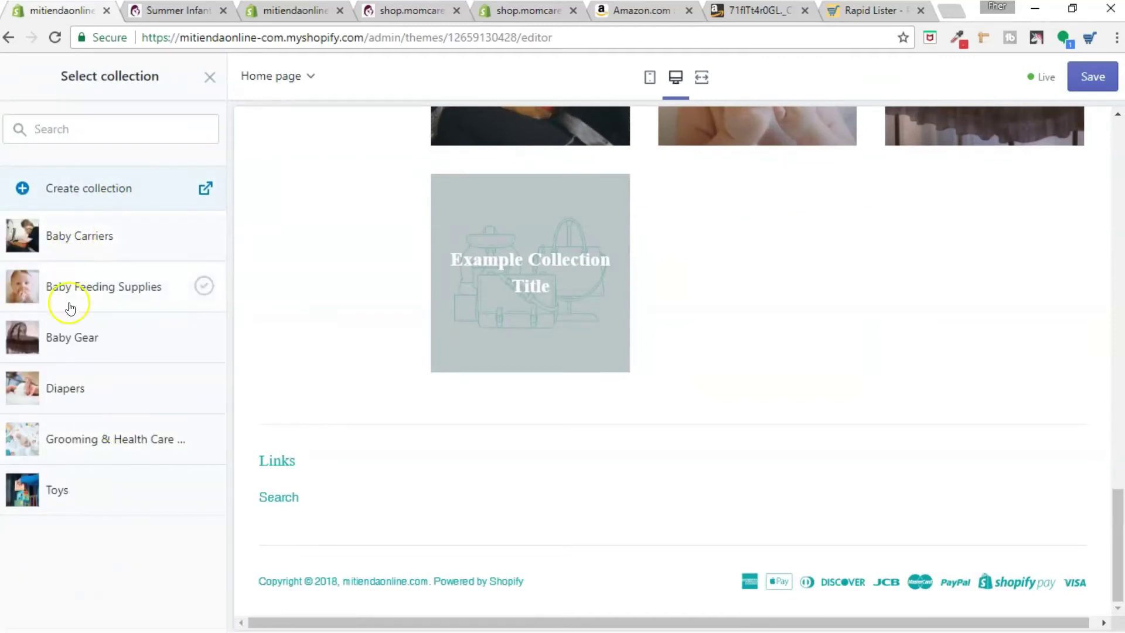
pyautogui.click(73, 391)
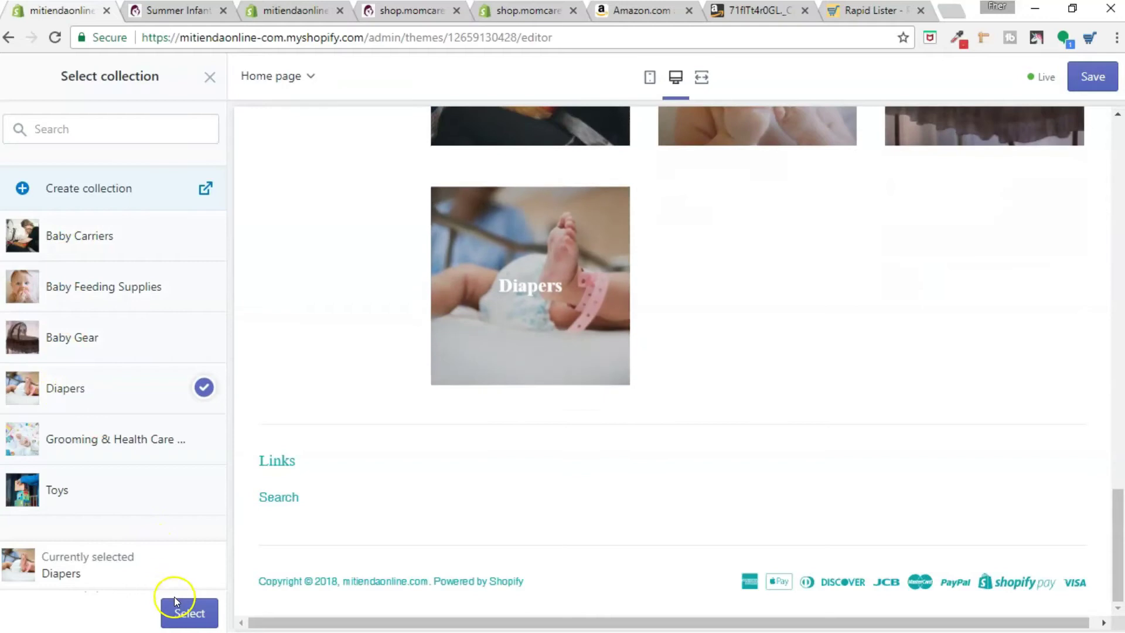
pyautogui.click(188, 613)
pyautogui.click(99, 536)
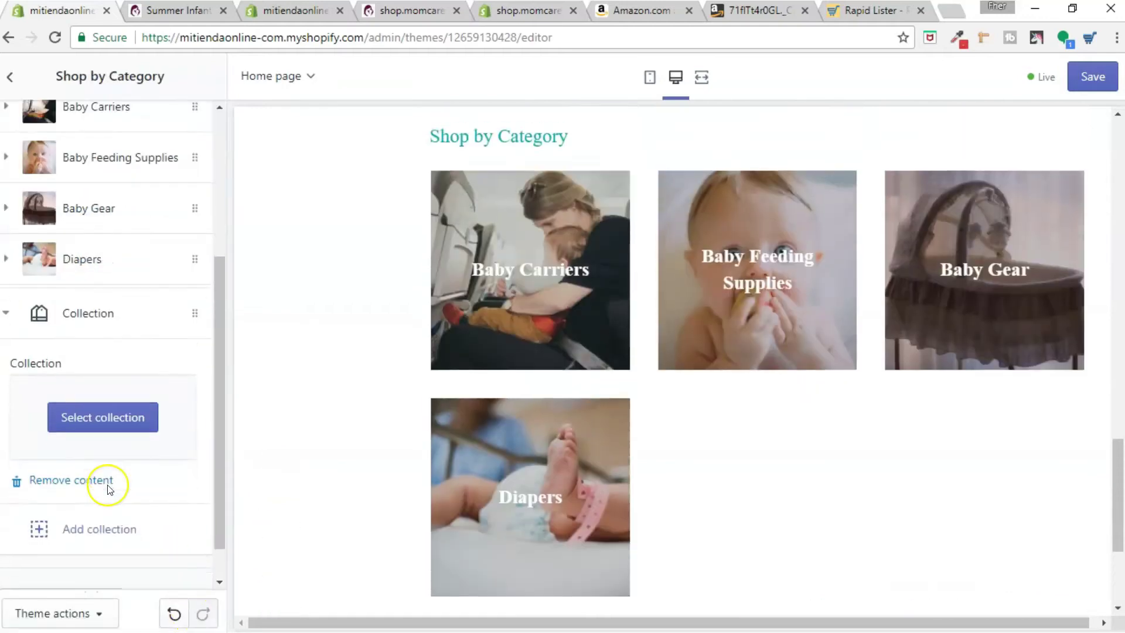
pyautogui.click(120, 433)
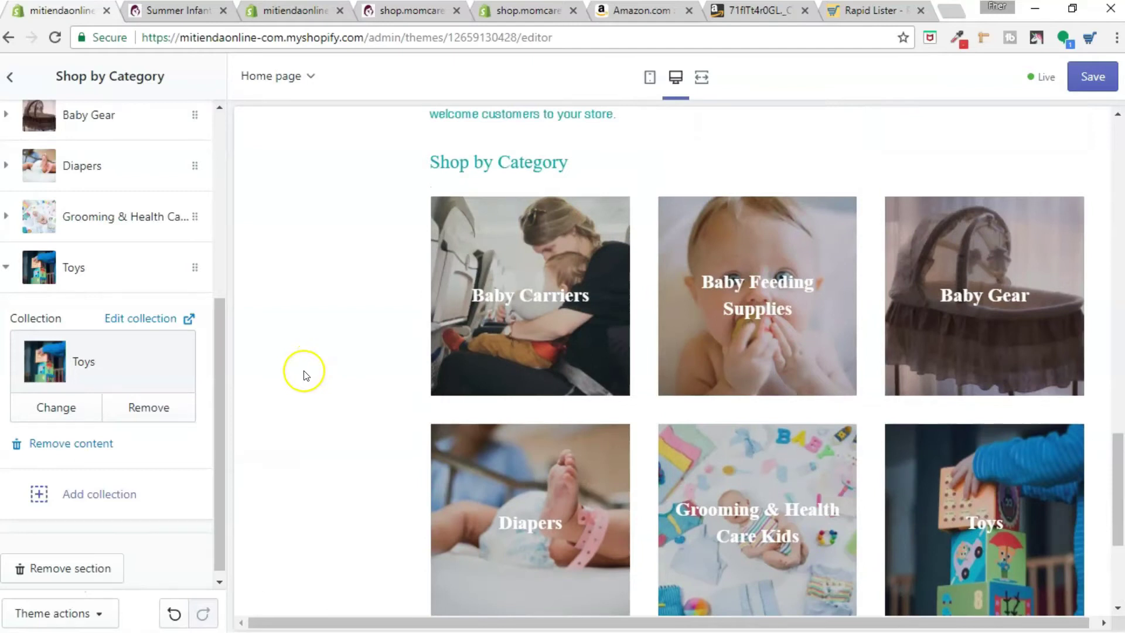
# Step: Review the six-collection grid in the preview, save the theme changes and return to the list of home page sections
pyautogui.scroll(-2, 310, 378)
pyautogui.scroll(-2, 324, 369)
pyautogui.scroll(10, 324, 369)
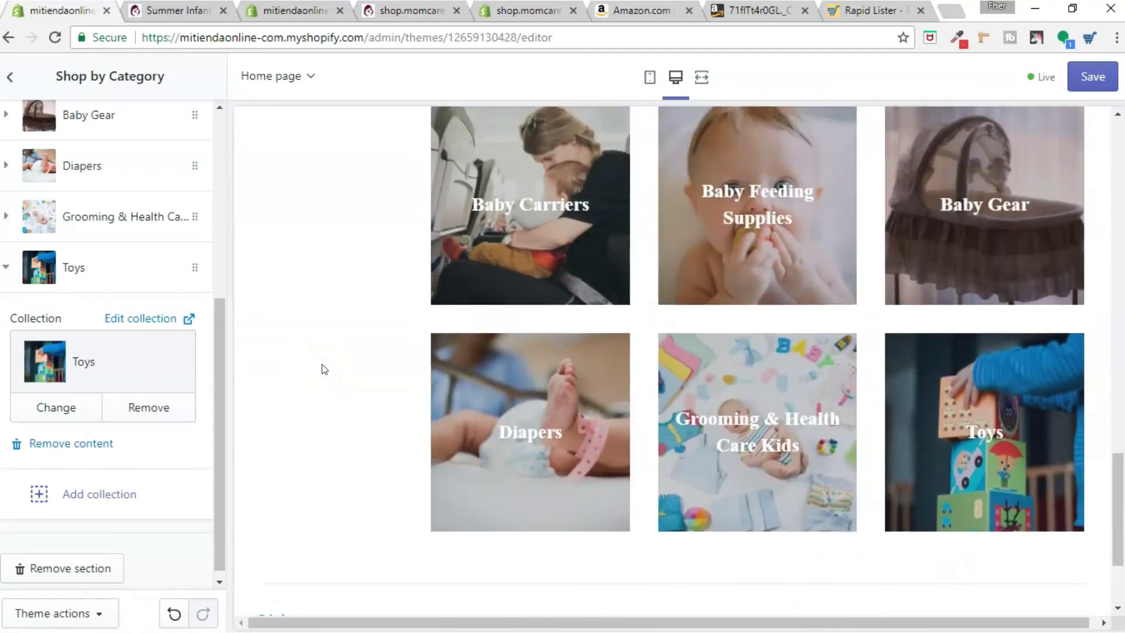
pyautogui.scroll(-8, 325, 366)
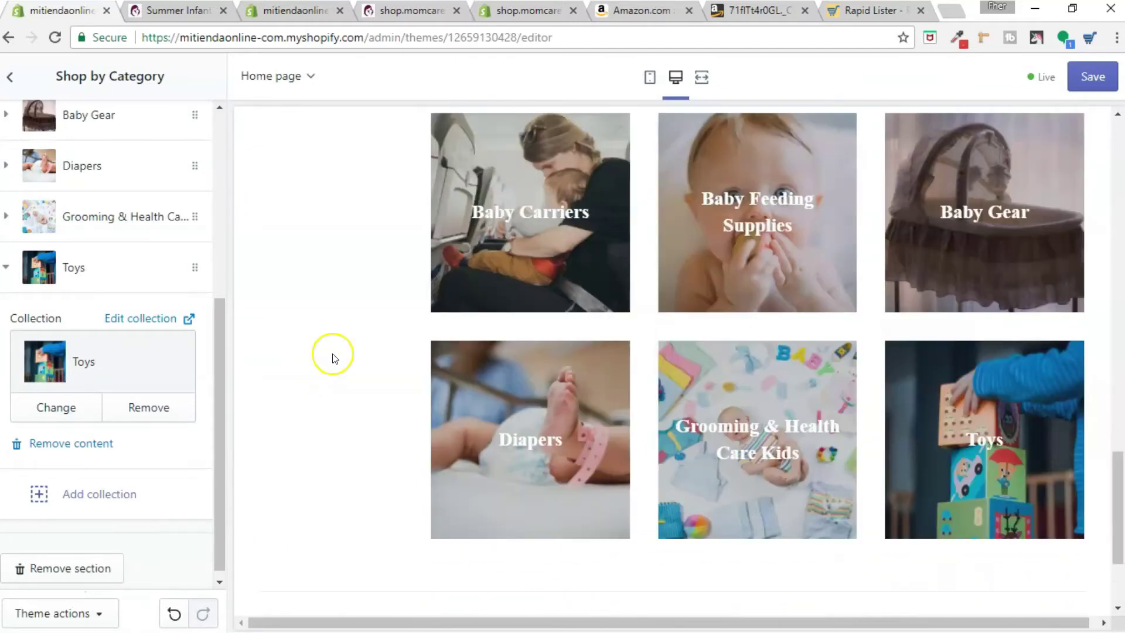
pyautogui.click(1092, 76)
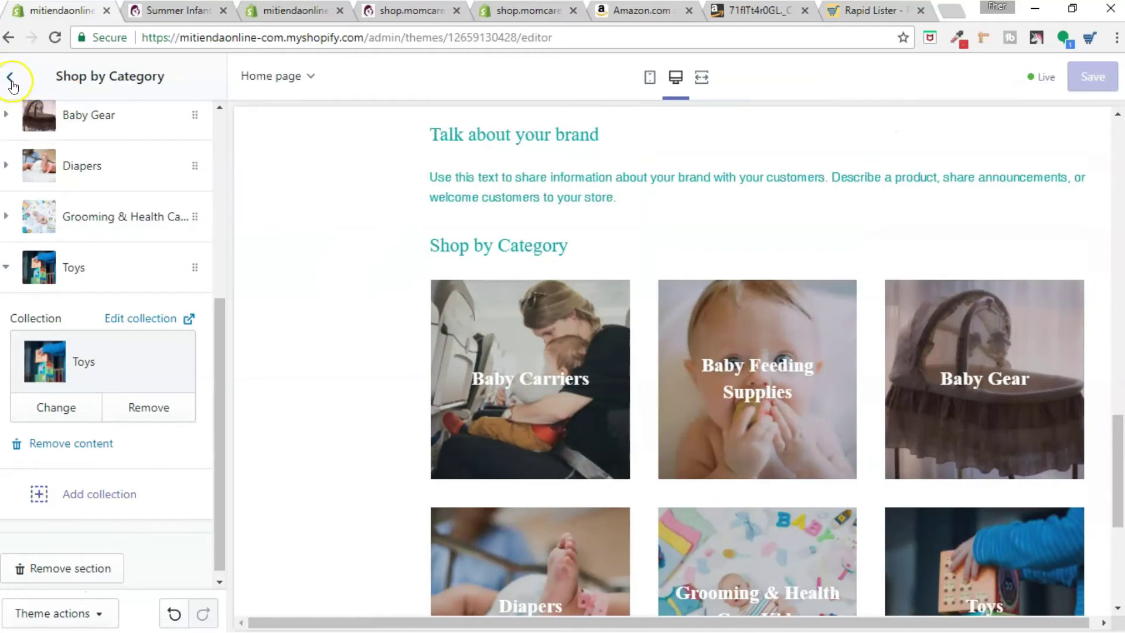
pyautogui.click(10, 79)
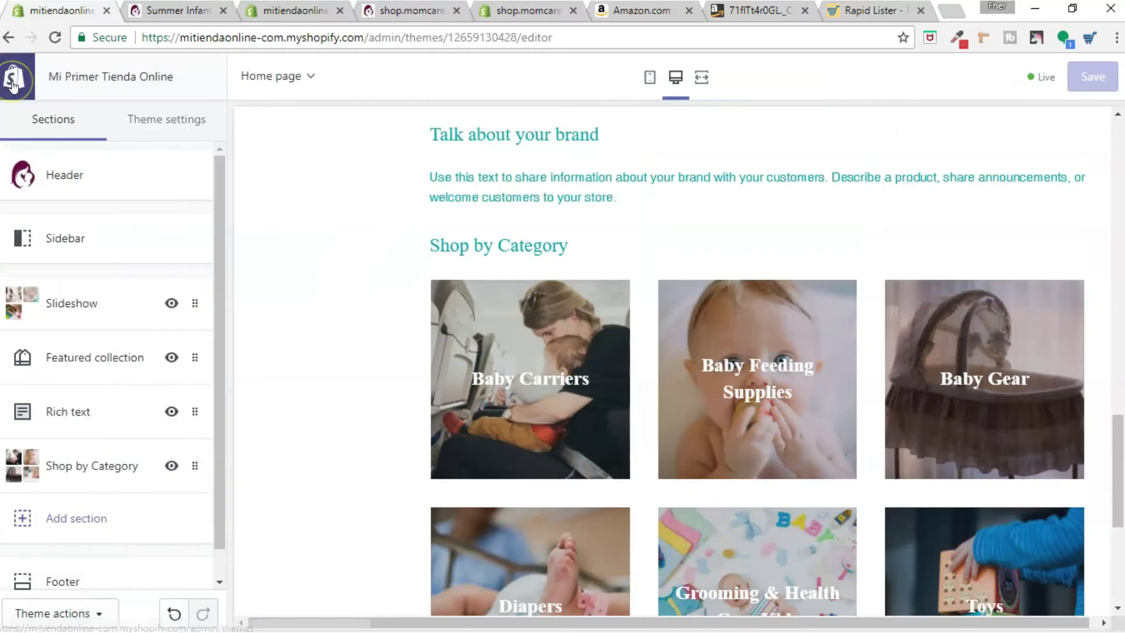
# Step: Hide the Rich text section on the home page and check the resulting layout in the preview
pyautogui.scroll(-1, 88, 398)
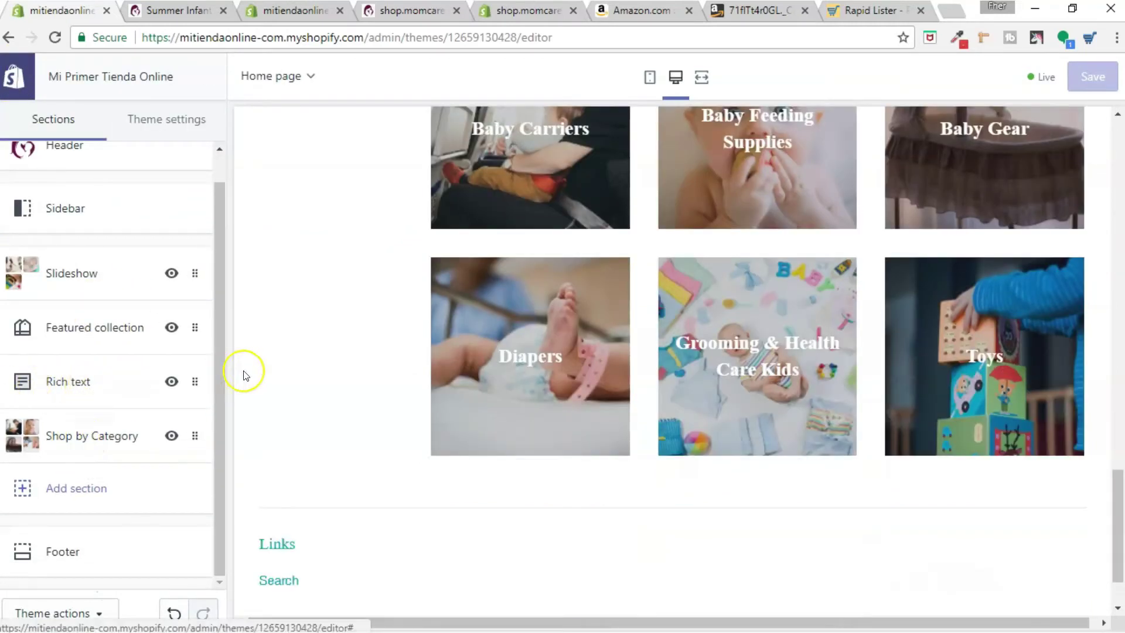
pyautogui.scroll(7, 311, 360)
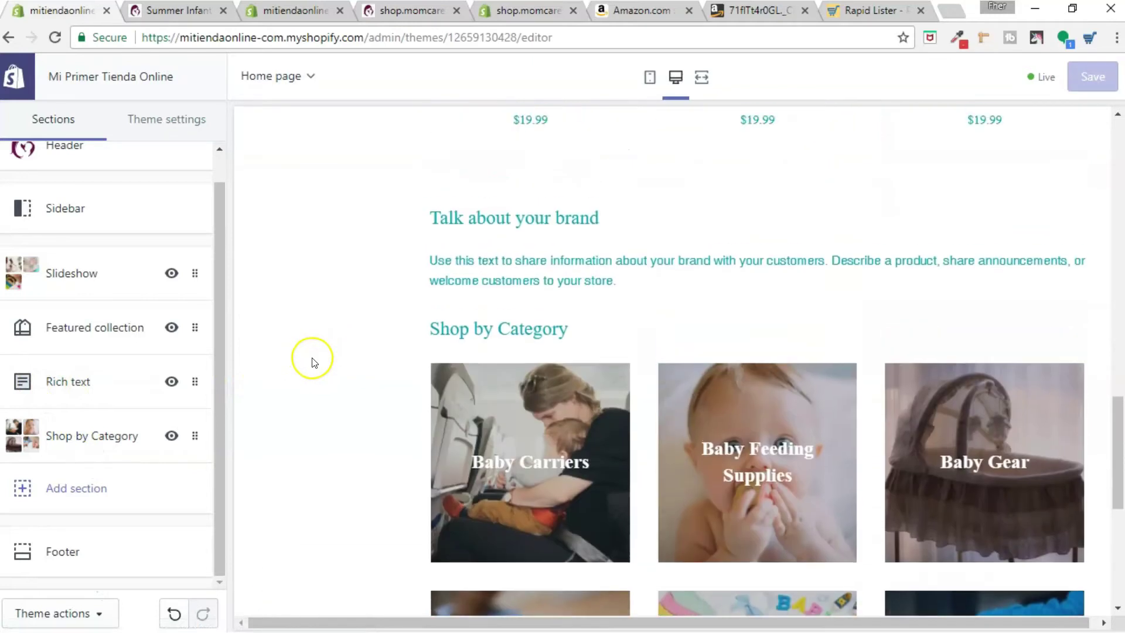
pyautogui.scroll(-1, 313, 362)
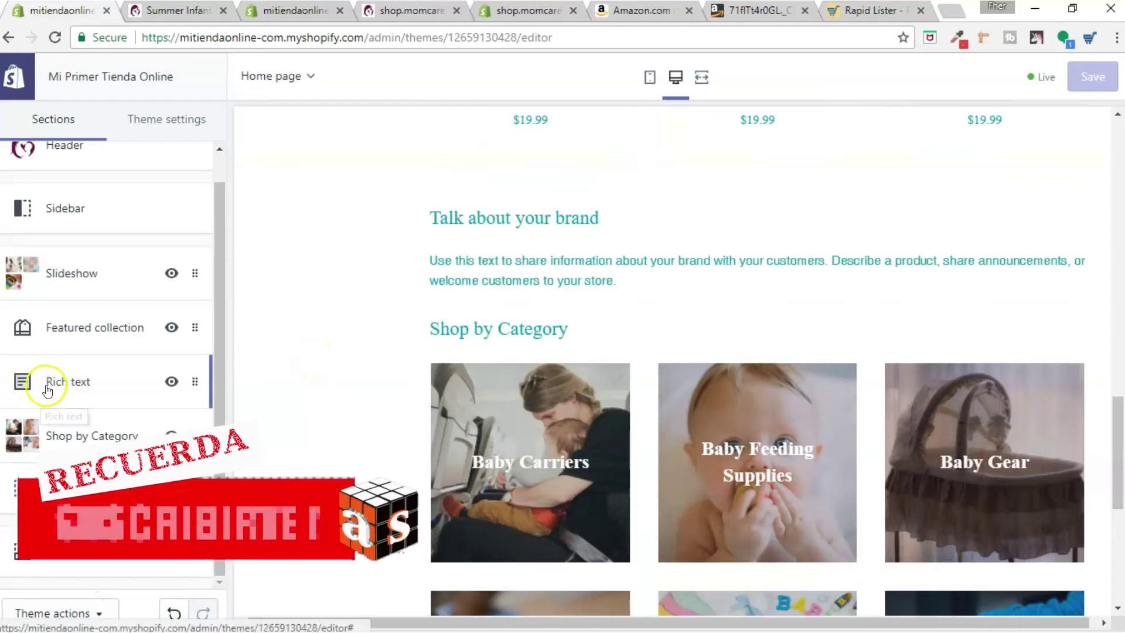
pyautogui.scroll(-1, 369, 407)
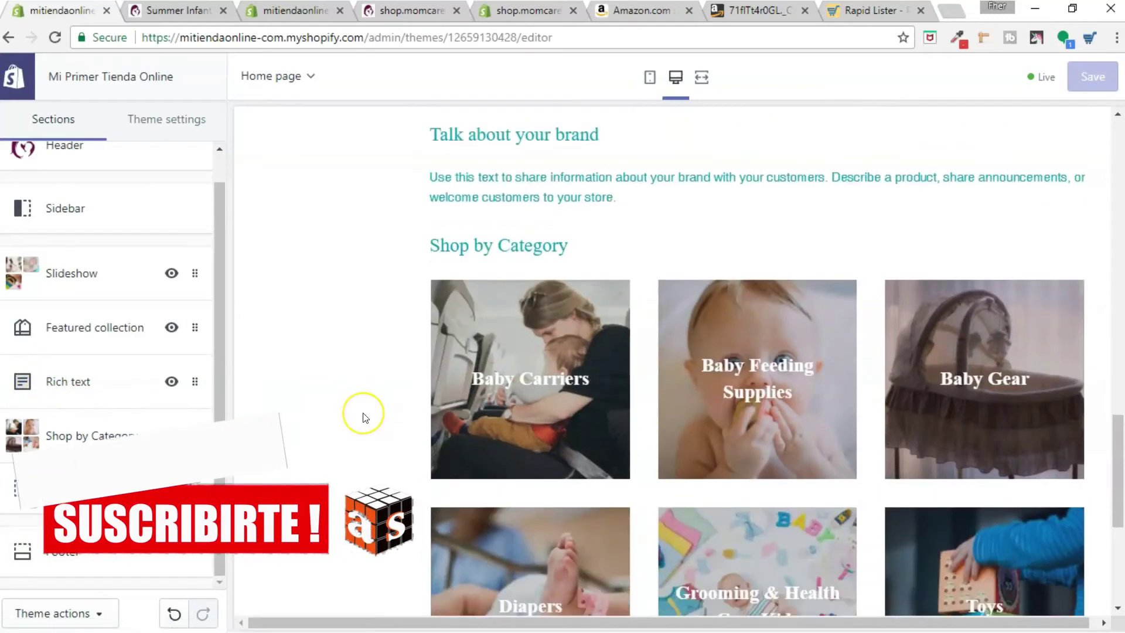
pyautogui.scroll(-2, 362, 417)
pyautogui.scroll(-2, 360, 413)
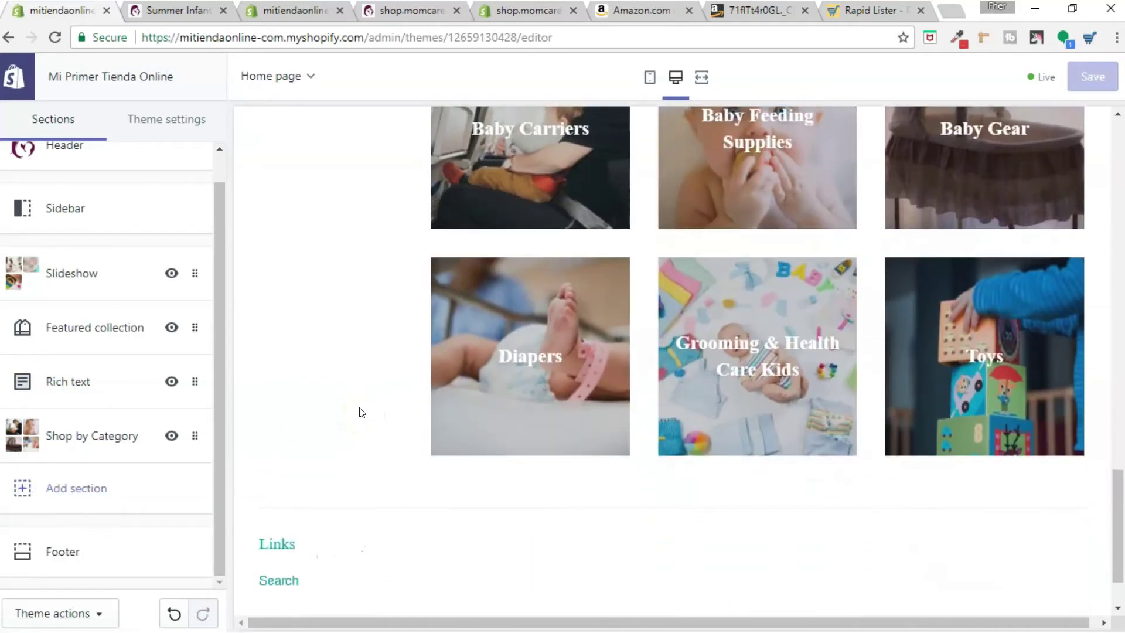
pyautogui.scroll(3, 361, 411)
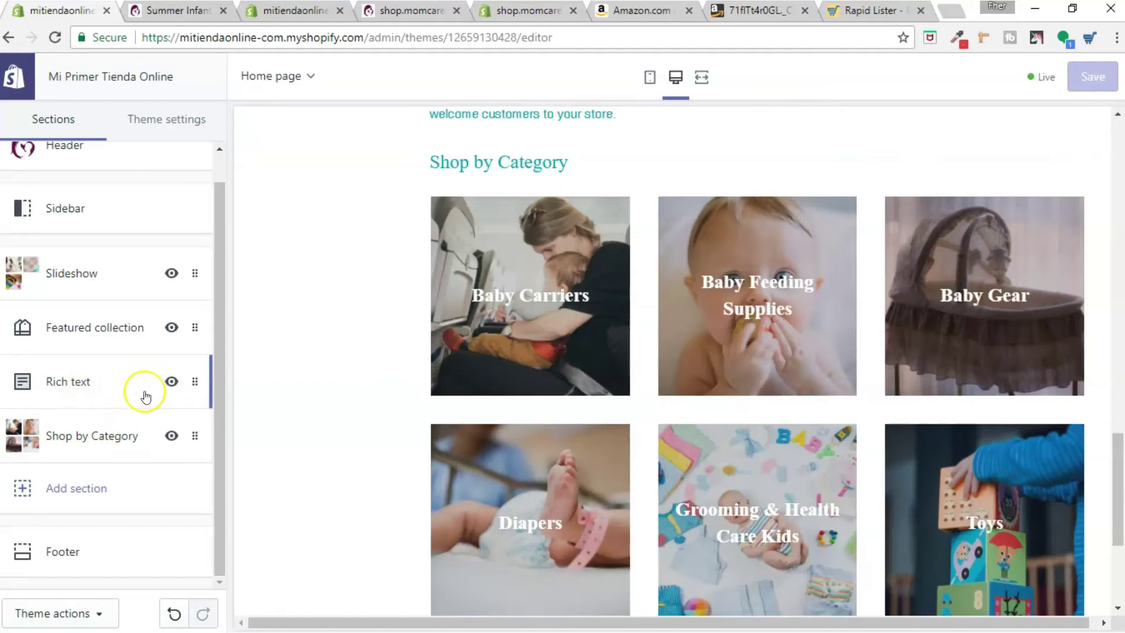
pyautogui.click(171, 382)
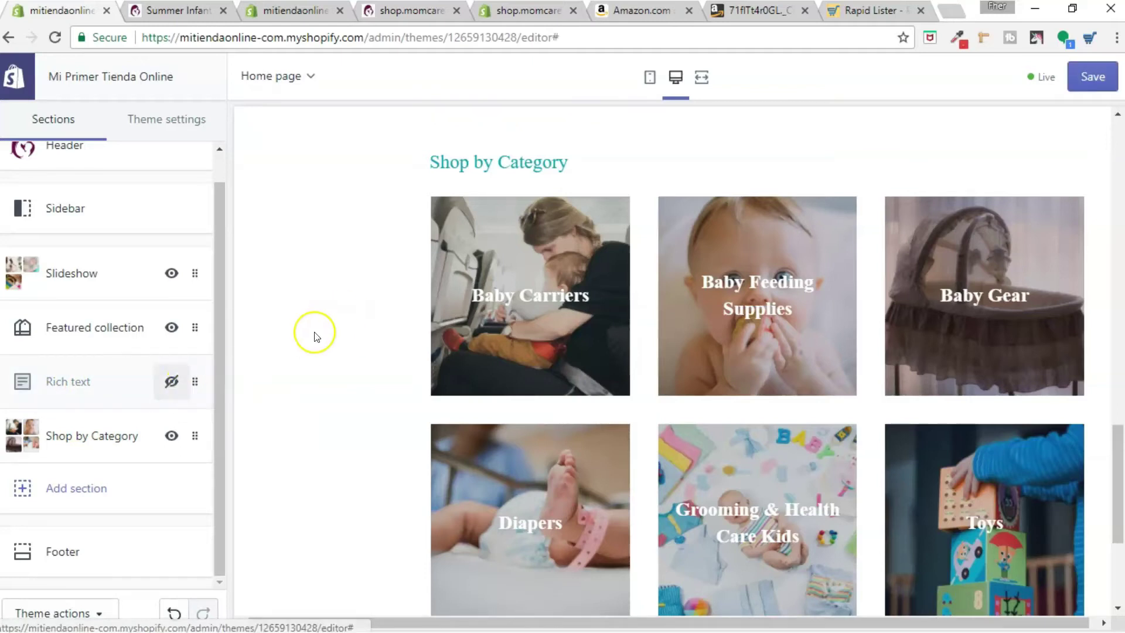
pyautogui.scroll(-3, 350, 382)
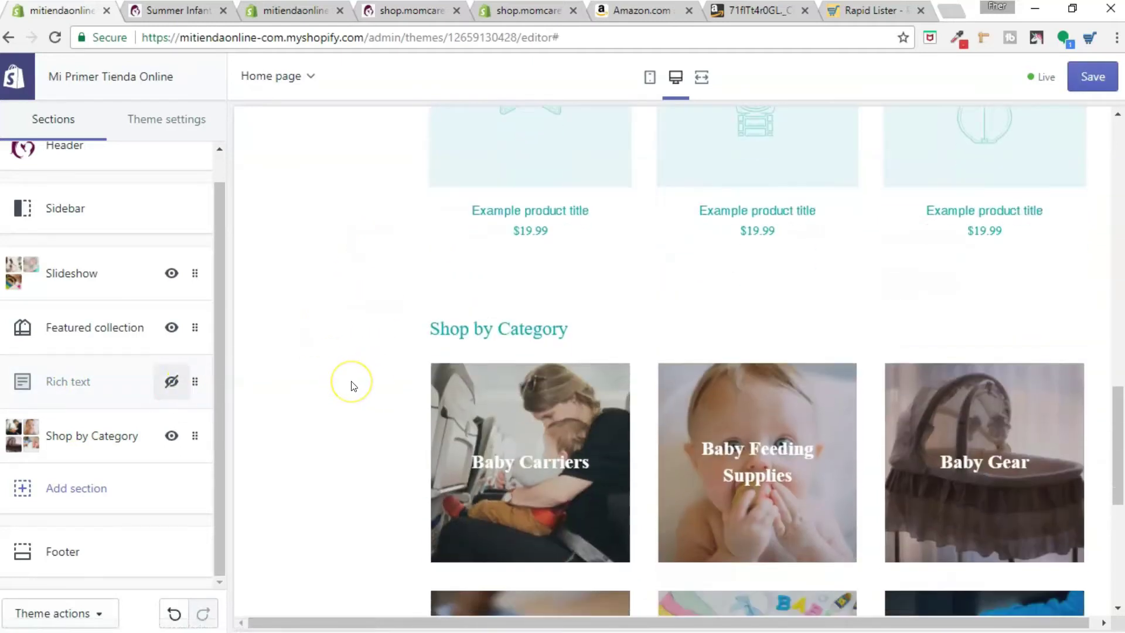
pyautogui.scroll(-3, 289, 372)
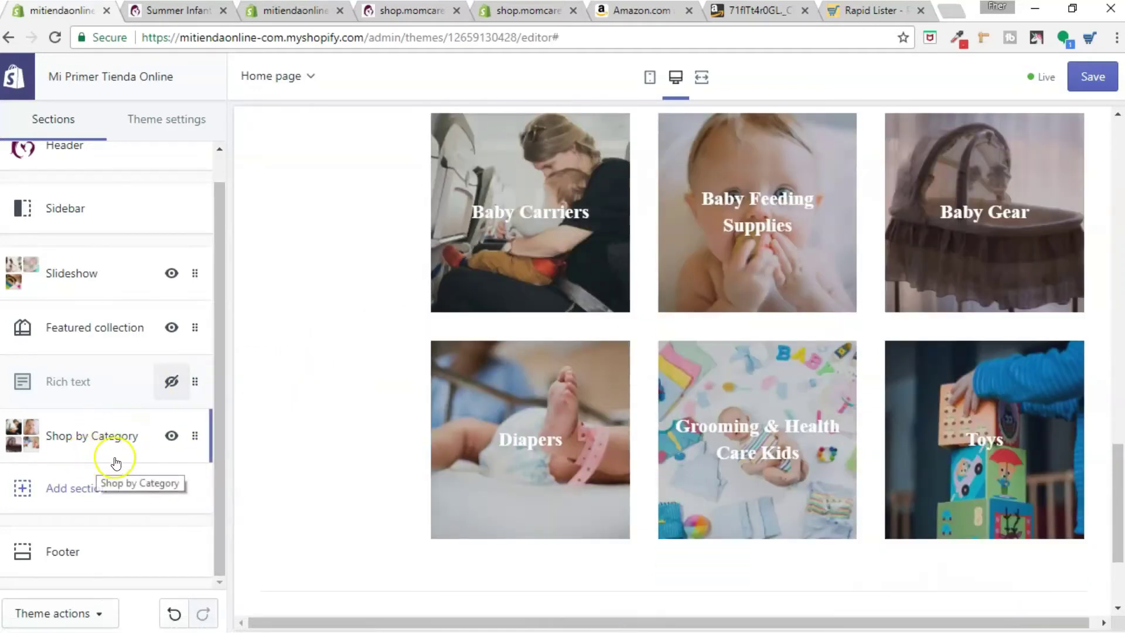
# Step: Hide the Shop by Category section temporarily and show it again
pyautogui.click(171, 436)
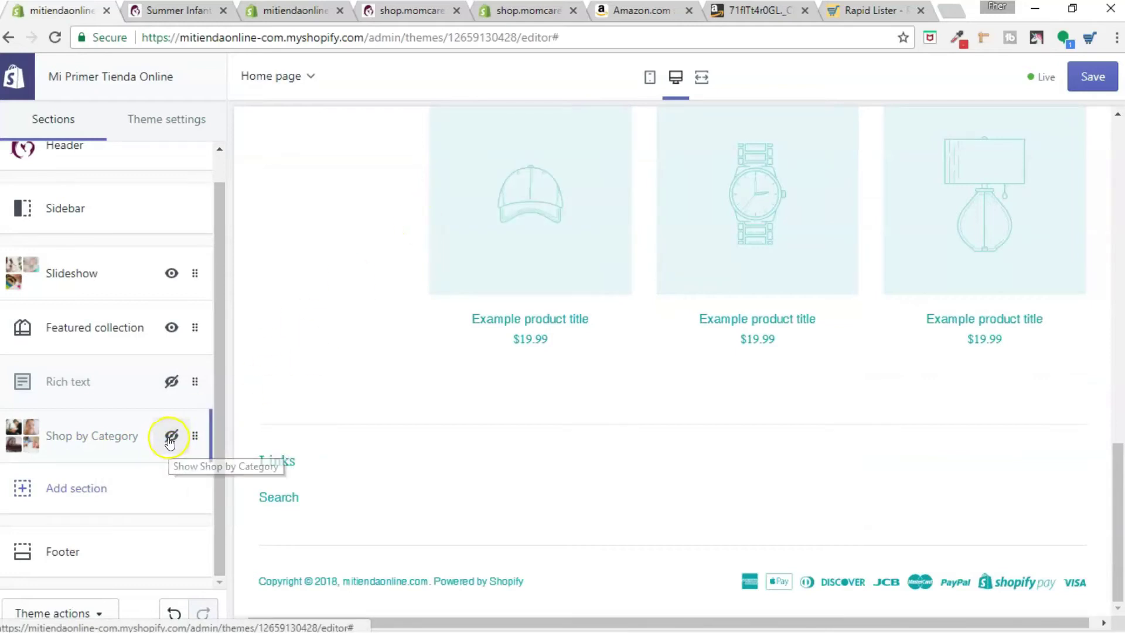
pyautogui.click(170, 437)
pyautogui.scroll(1, 265, 391)
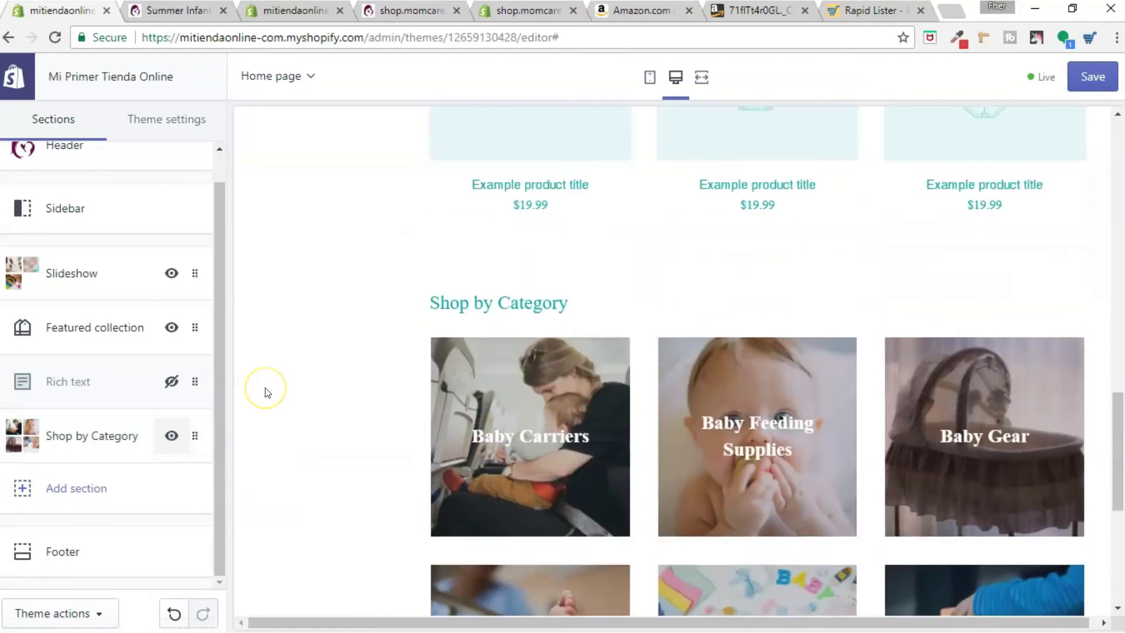
pyautogui.scroll(1, 216, 416)
pyautogui.scroll(-1, 215, 416)
pyautogui.scroll(1, 296, 420)
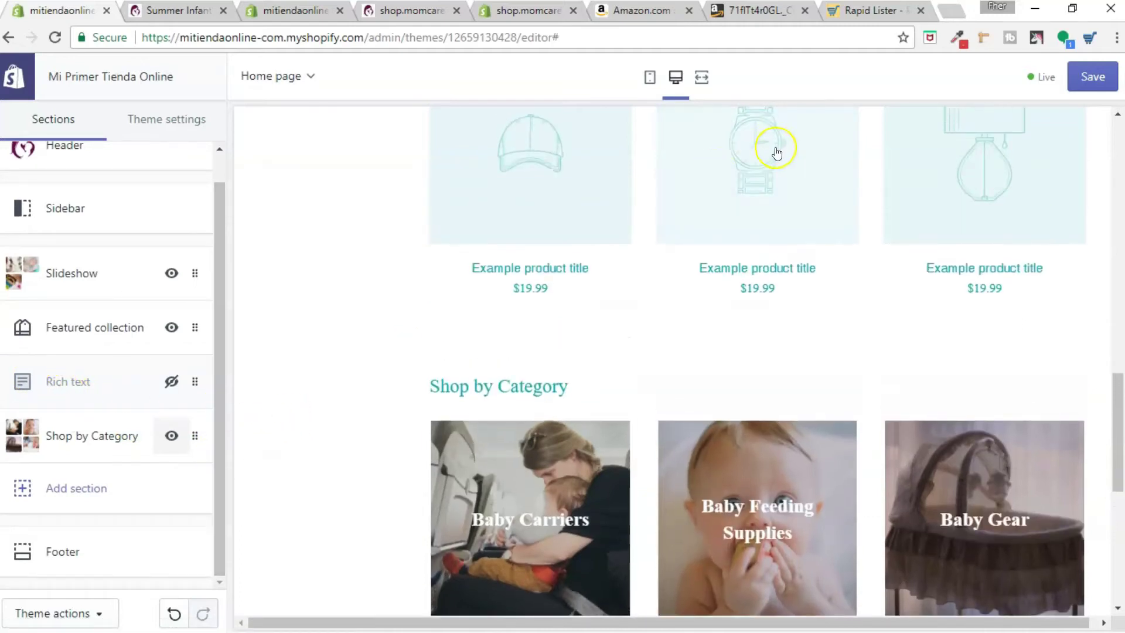
# Step: Set the Featured collection section to display 1 row of products
pyautogui.scroll(7, 413, 287)
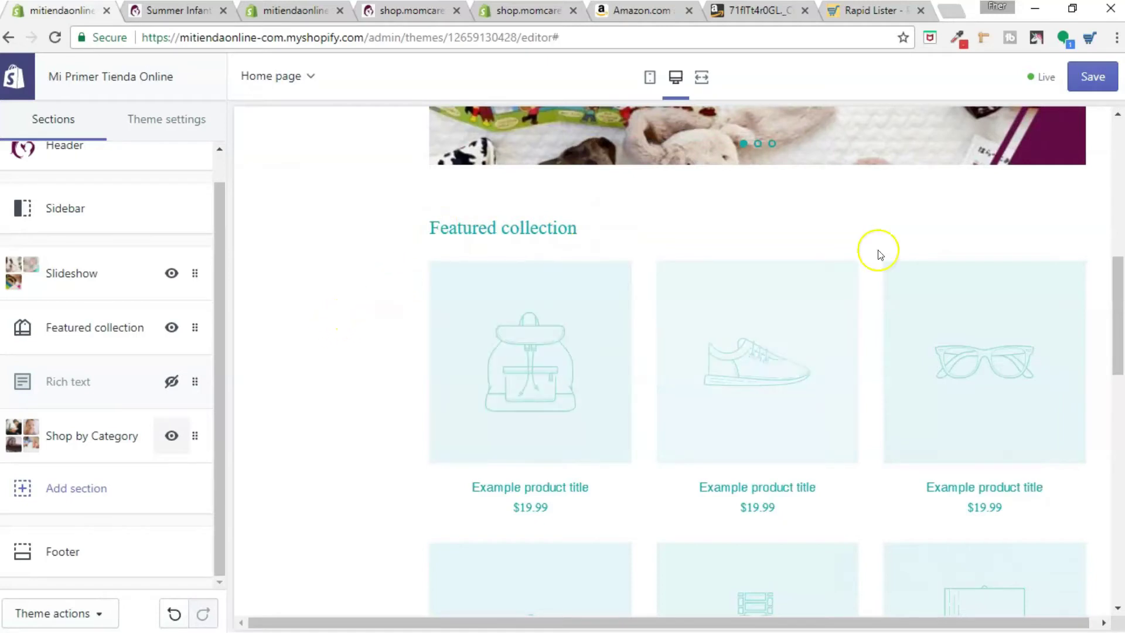
pyautogui.click(96, 333)
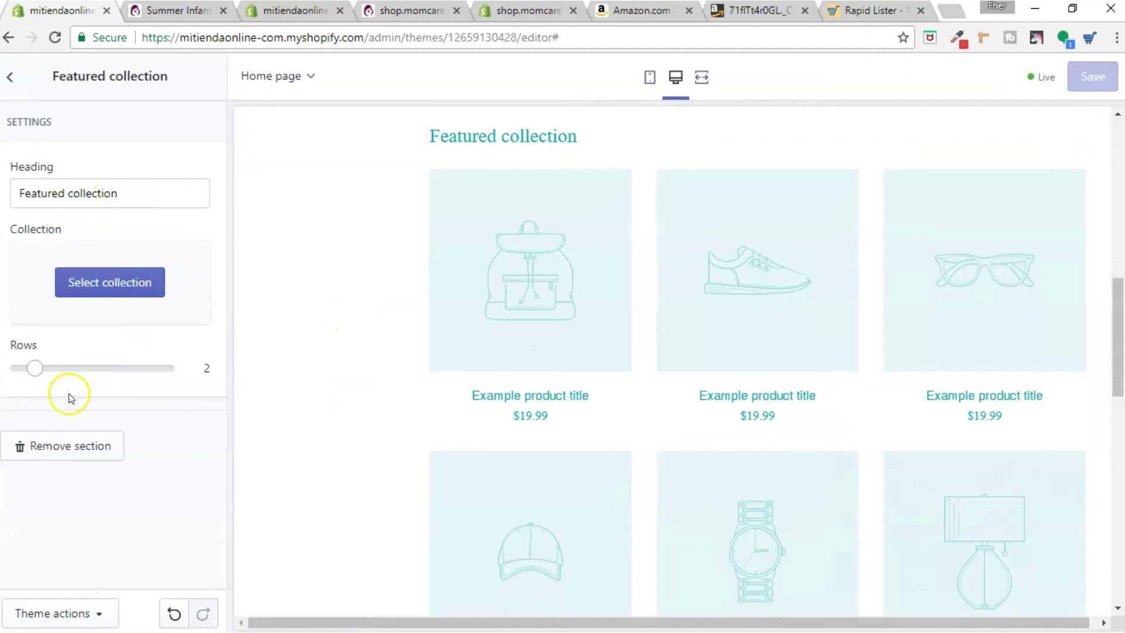
pyautogui.scroll(-2, 381, 328)
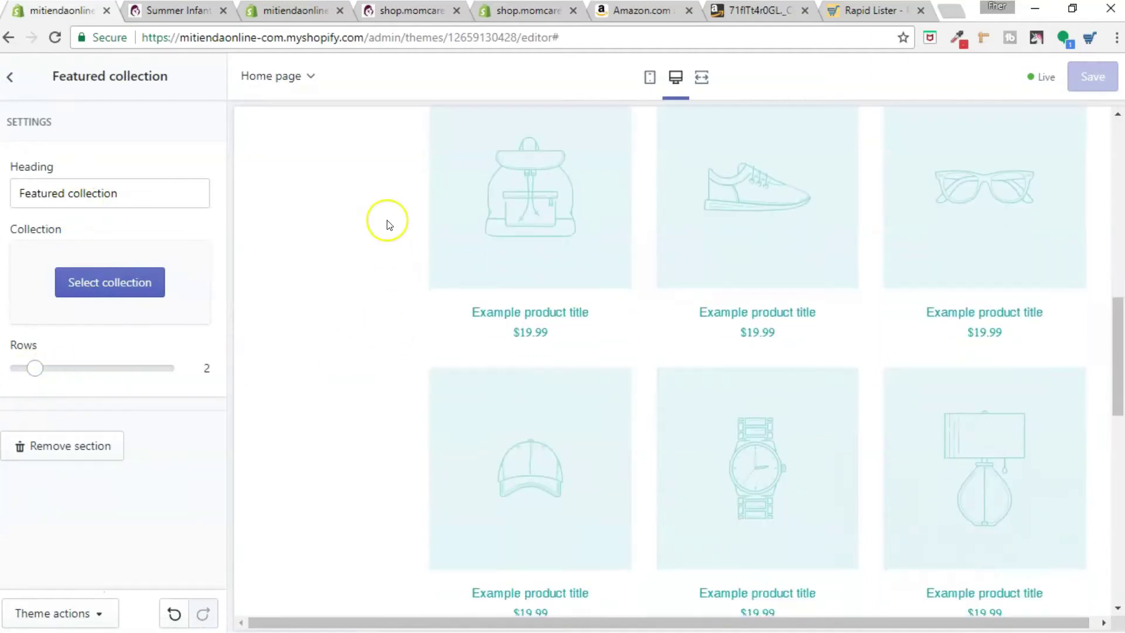
pyautogui.scroll(-5, 611, 488)
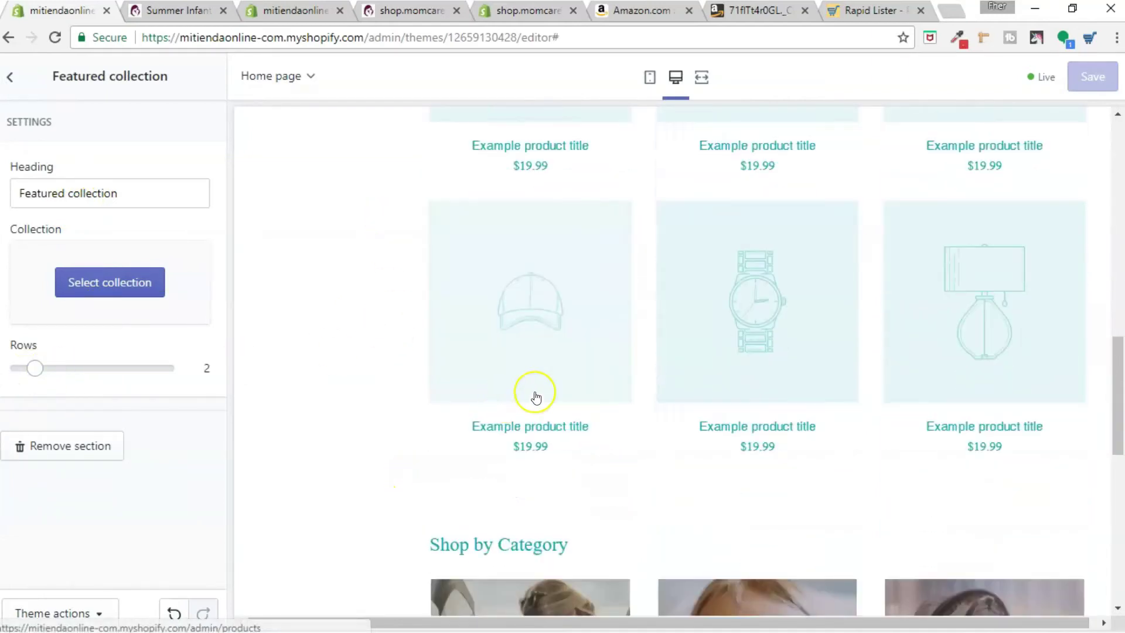
pyautogui.scroll(4, 304, 324)
pyautogui.scroll(3, 310, 327)
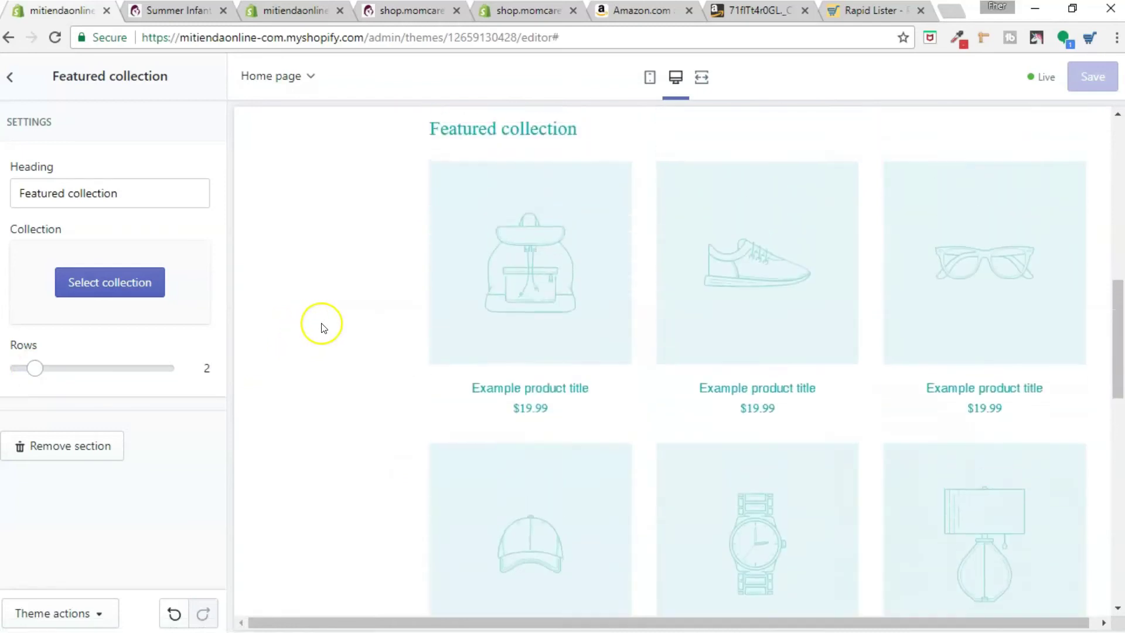
pyautogui.moveTo(34, 368); pyautogui.dragTo(18, 368)
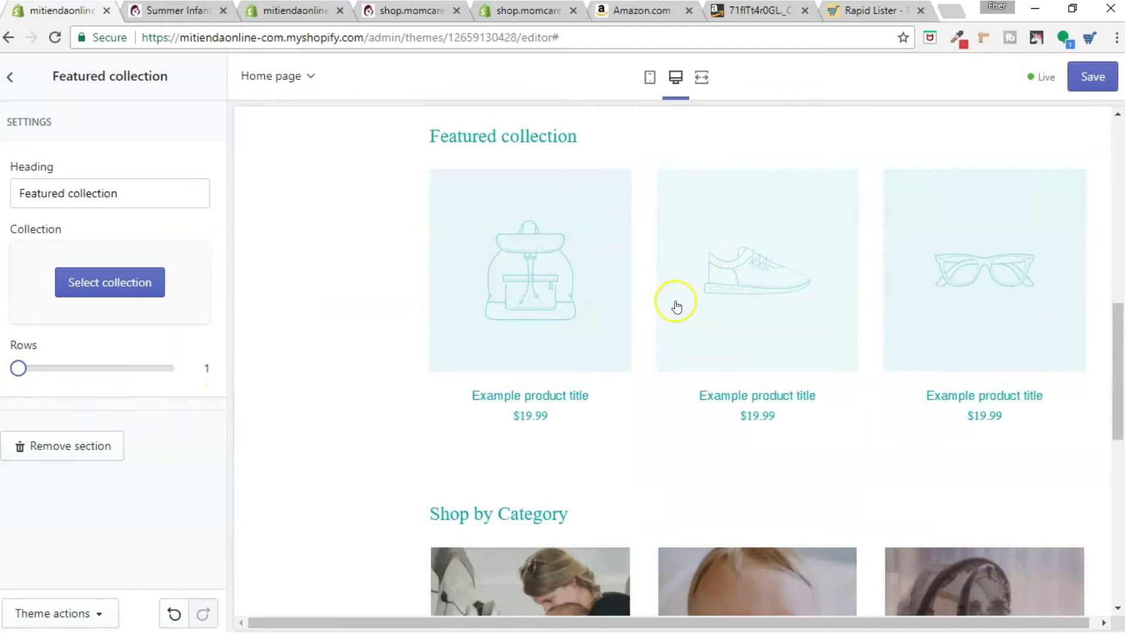
pyautogui.scroll(-2, 316, 323)
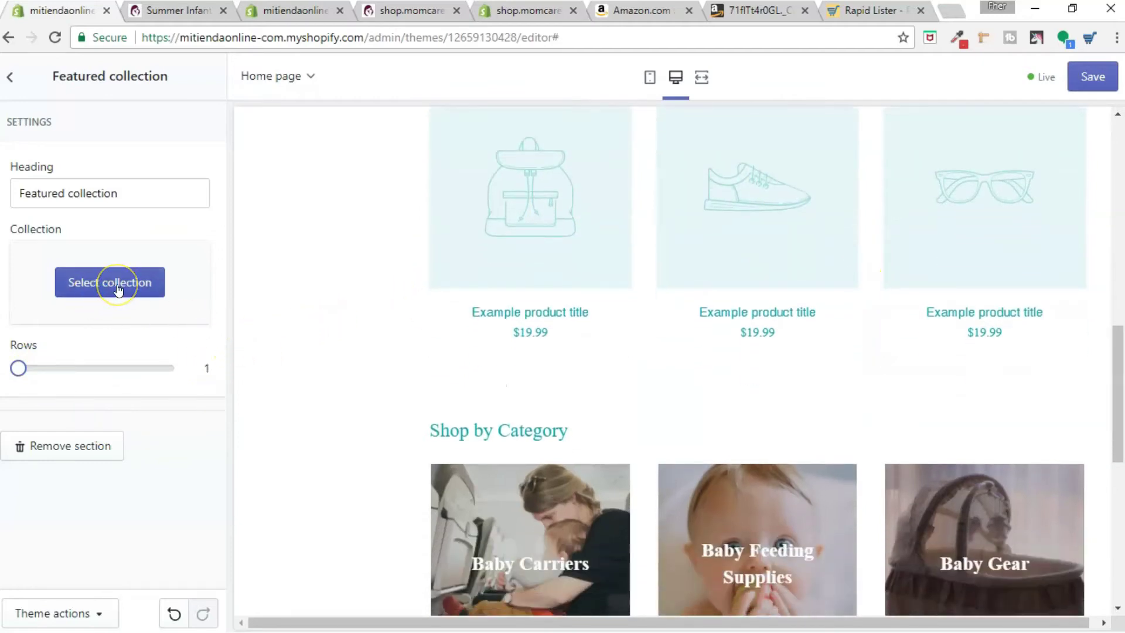
# Step: Change the Featured collection section's heading to Best Sellers and assign the Baby Gear collection to it
pyautogui.scroll(4, 334, 334)
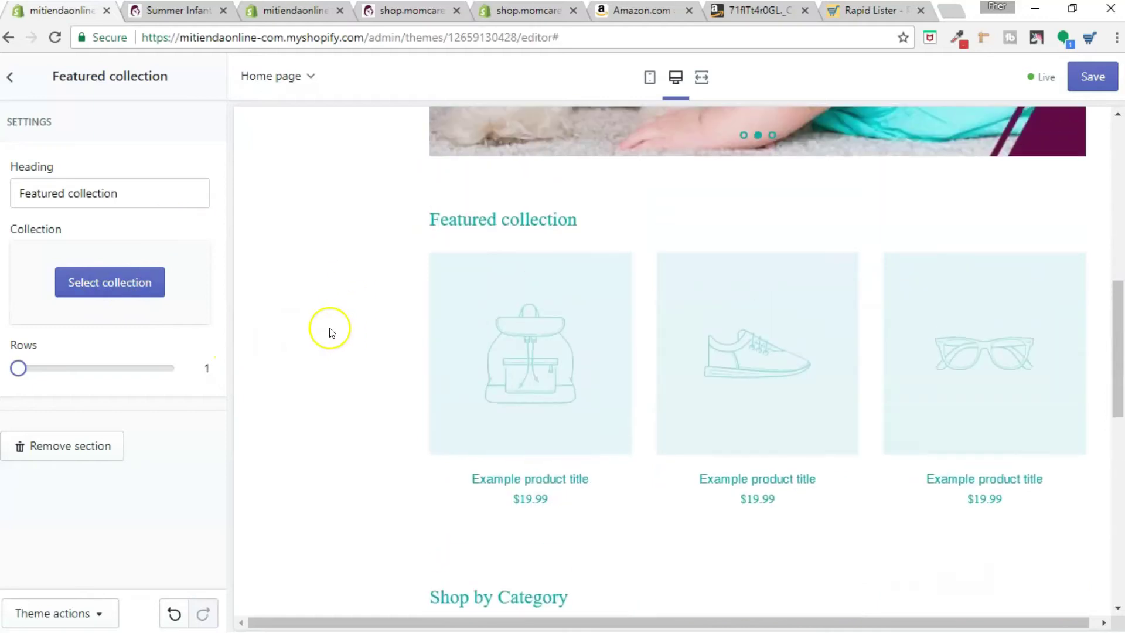
pyautogui.click(163, 190)
pyautogui.hotkey('ctrl', 'a')
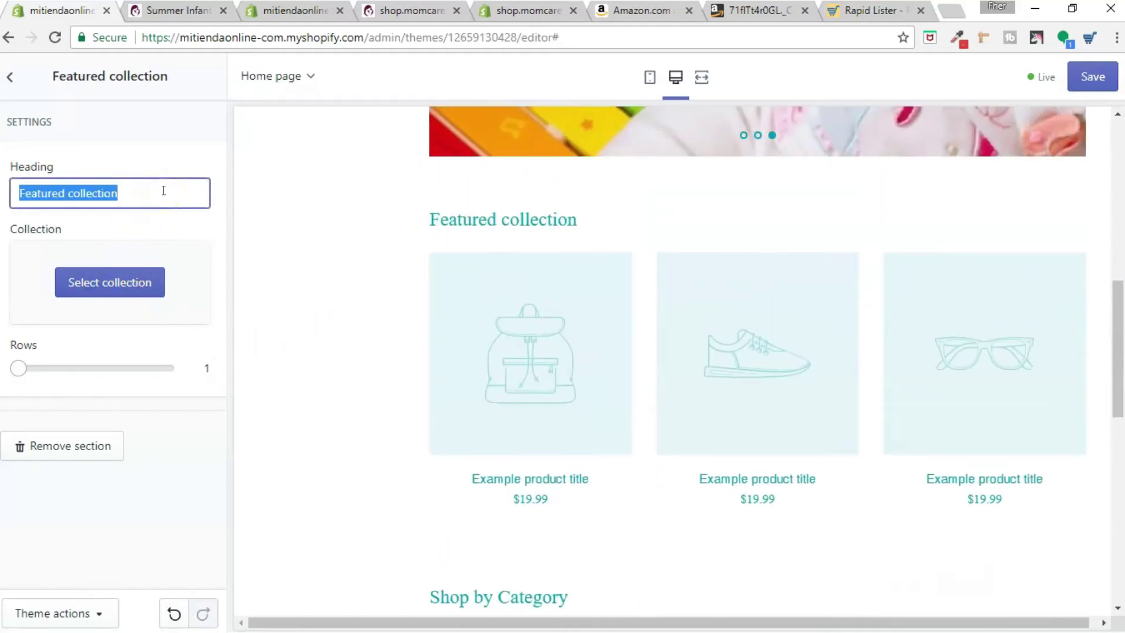
pyautogui.write('B')
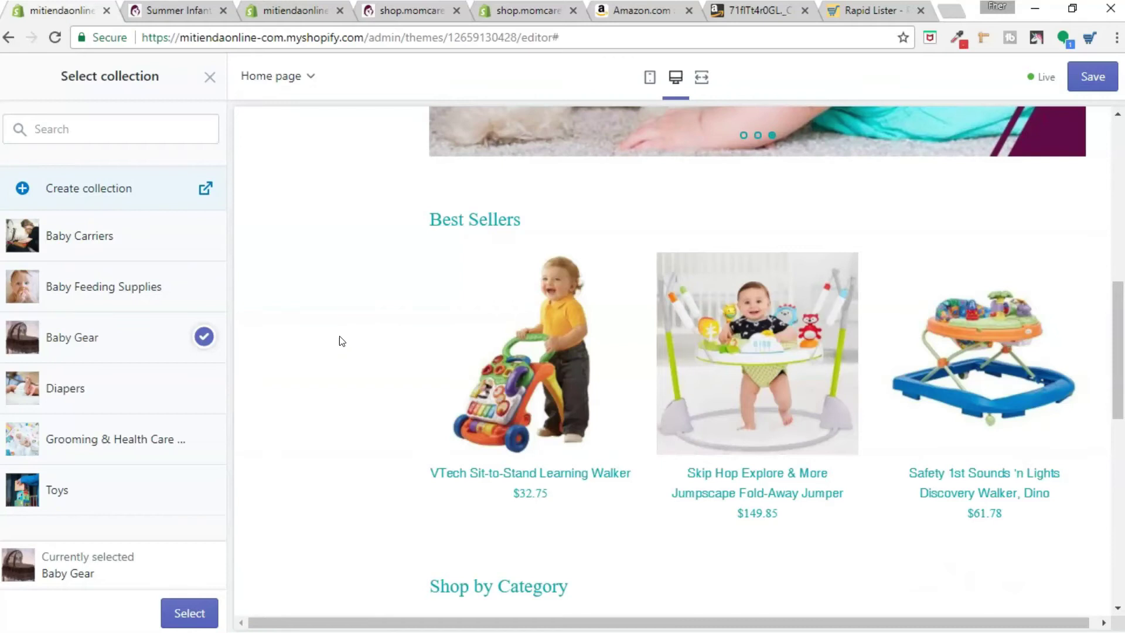
# Step: Save the Best Sellers section changes and return to the list of home page sections
pyautogui.click(306, 356)
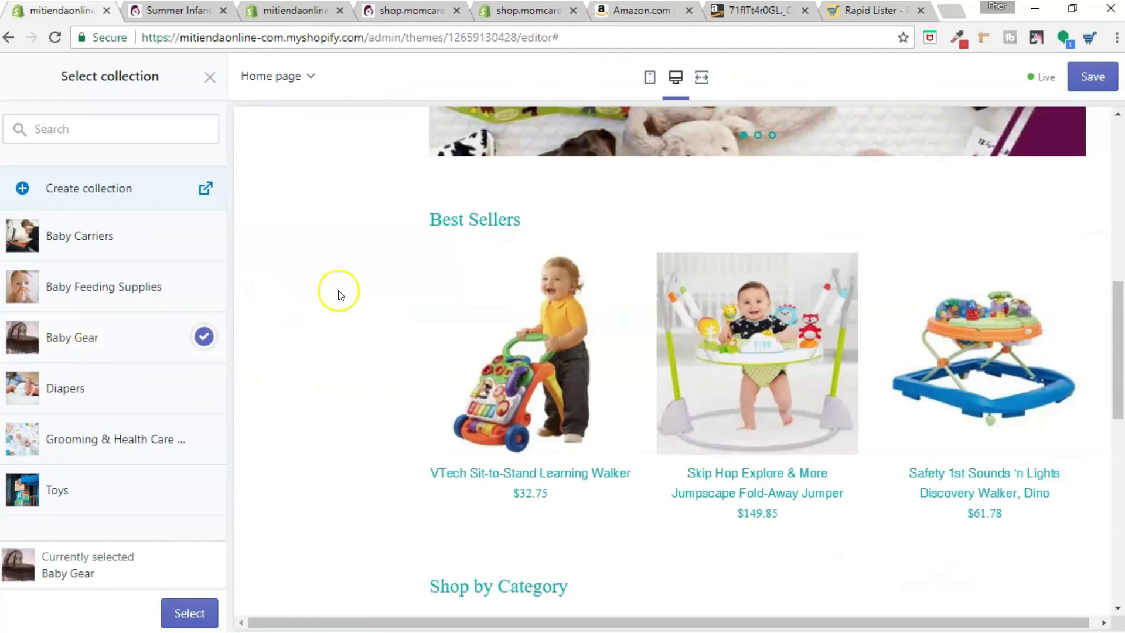
pyautogui.scroll(-2, 340, 290)
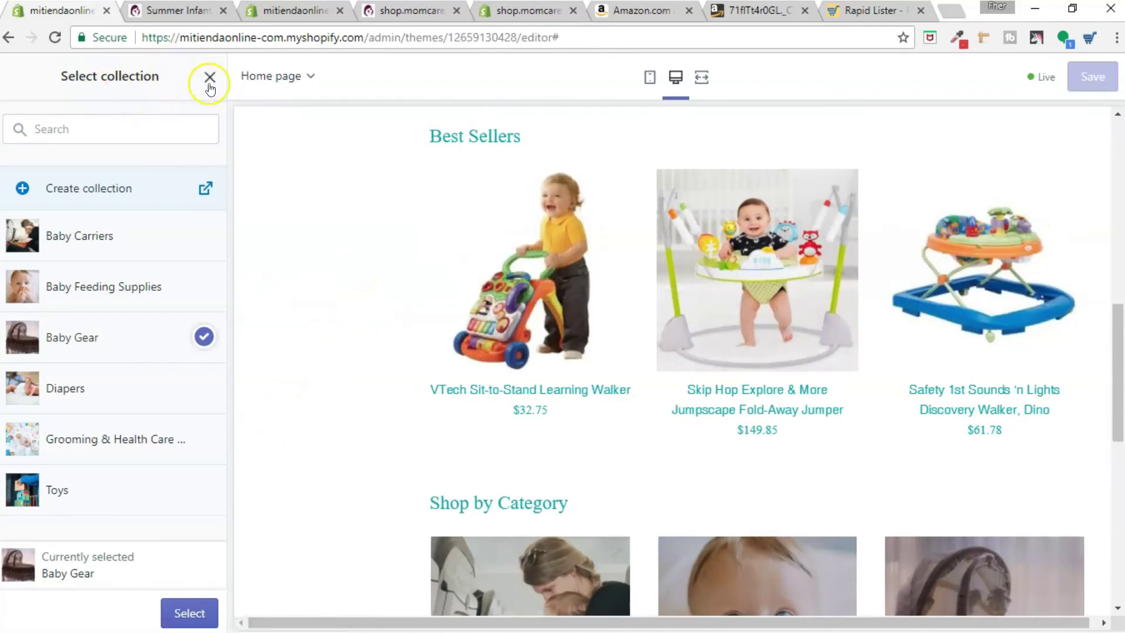
pyautogui.click(210, 78)
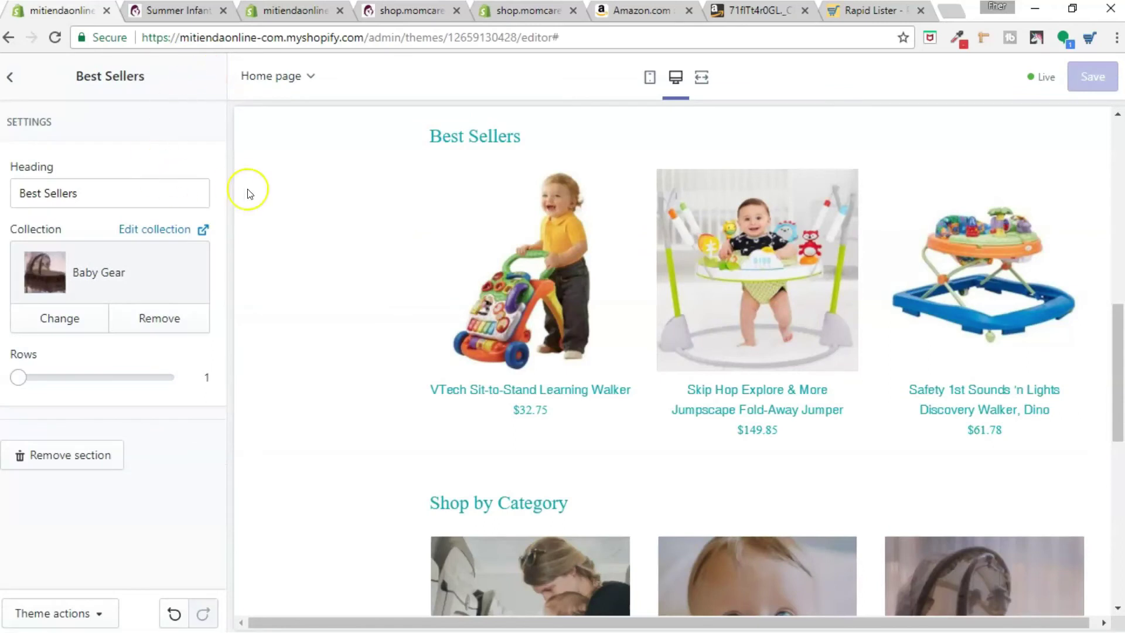
pyautogui.click(11, 78)
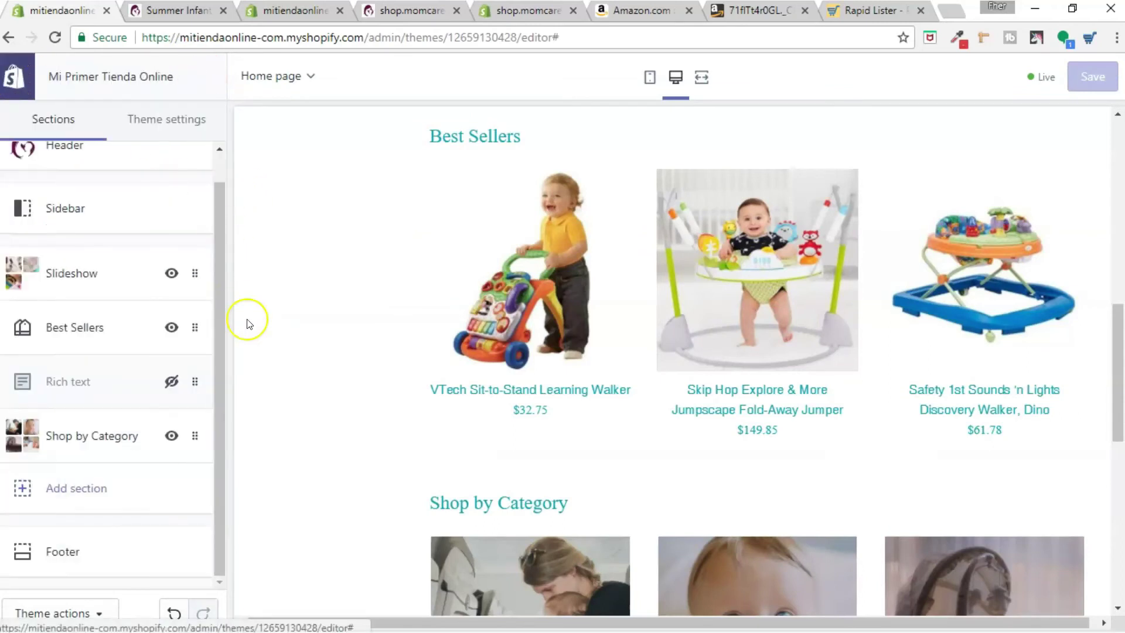
# Step: Review the whole home page in the desktop preview, from the header and slideshow to Best Sellers and Shop by Category
pyautogui.scroll(10, 304, 329)
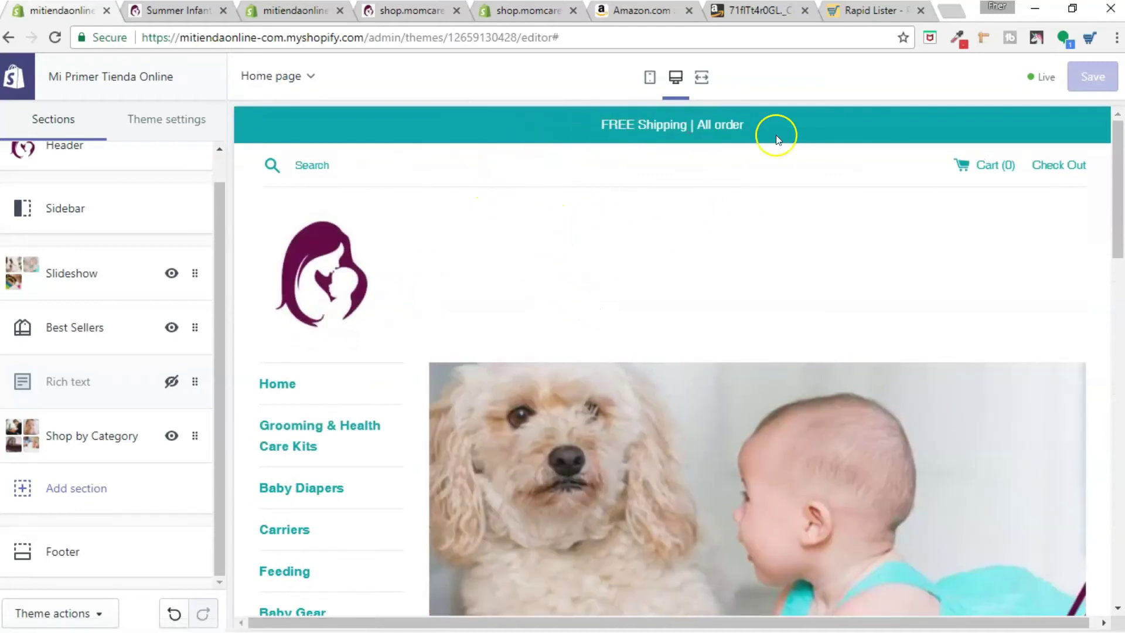
pyautogui.scroll(-3, 737, 147)
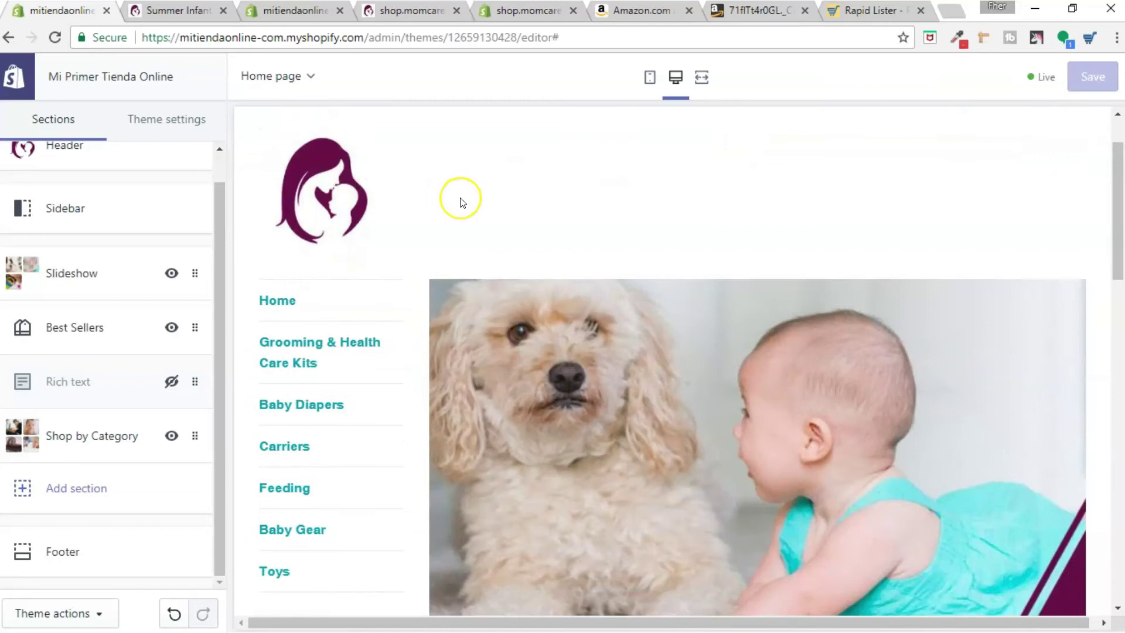
pyautogui.scroll(-5, 478, 222)
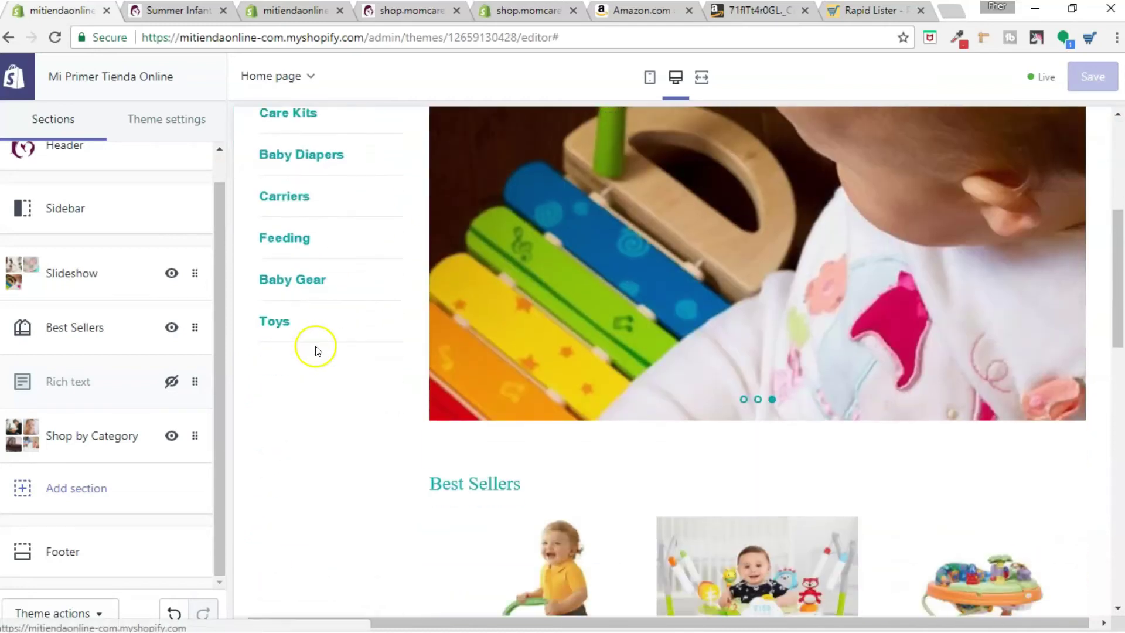
pyautogui.scroll(2, 396, 326)
pyautogui.scroll(-6, 673, 301)
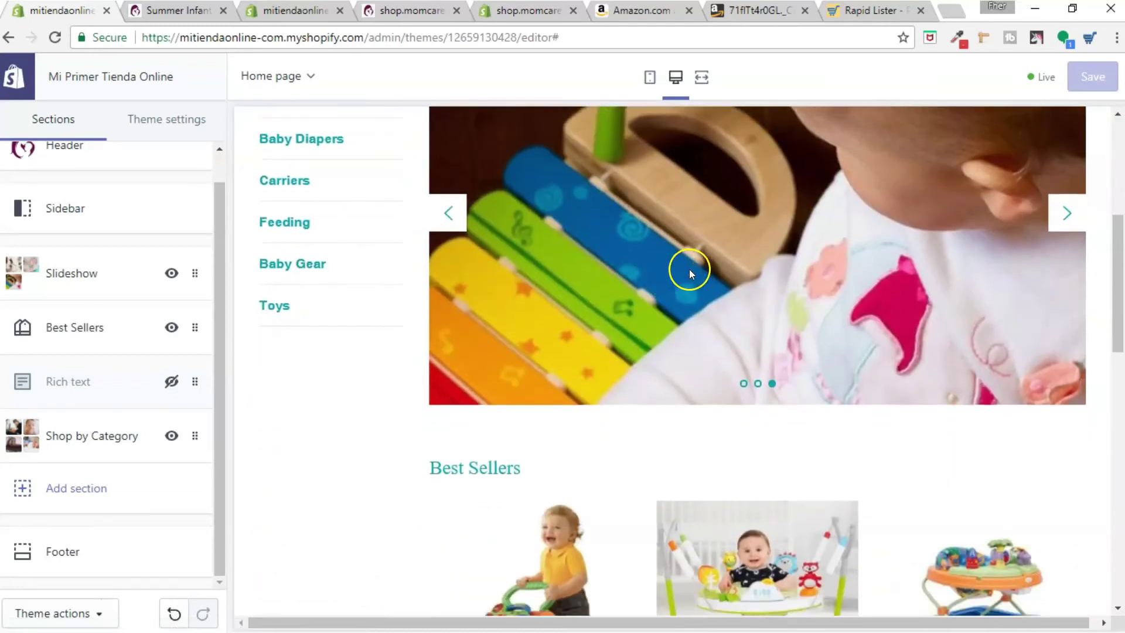
pyautogui.scroll(-9, 445, 299)
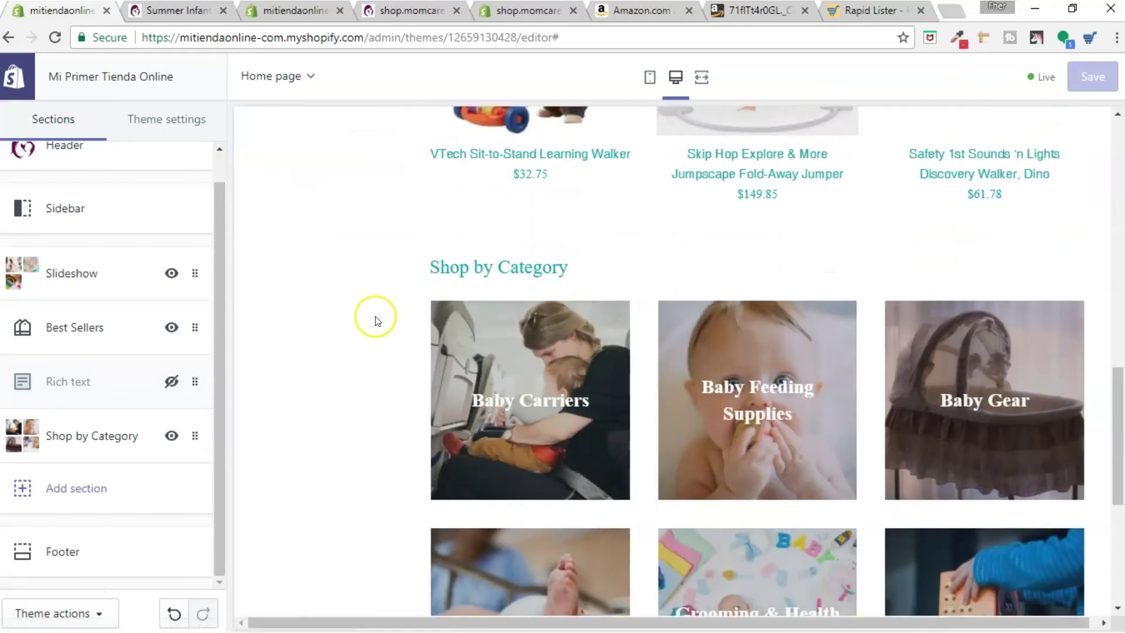
pyautogui.scroll(-3, 383, 309)
pyautogui.scroll(14, 381, 305)
pyautogui.scroll(-5, 382, 304)
pyautogui.scroll(6, 382, 303)
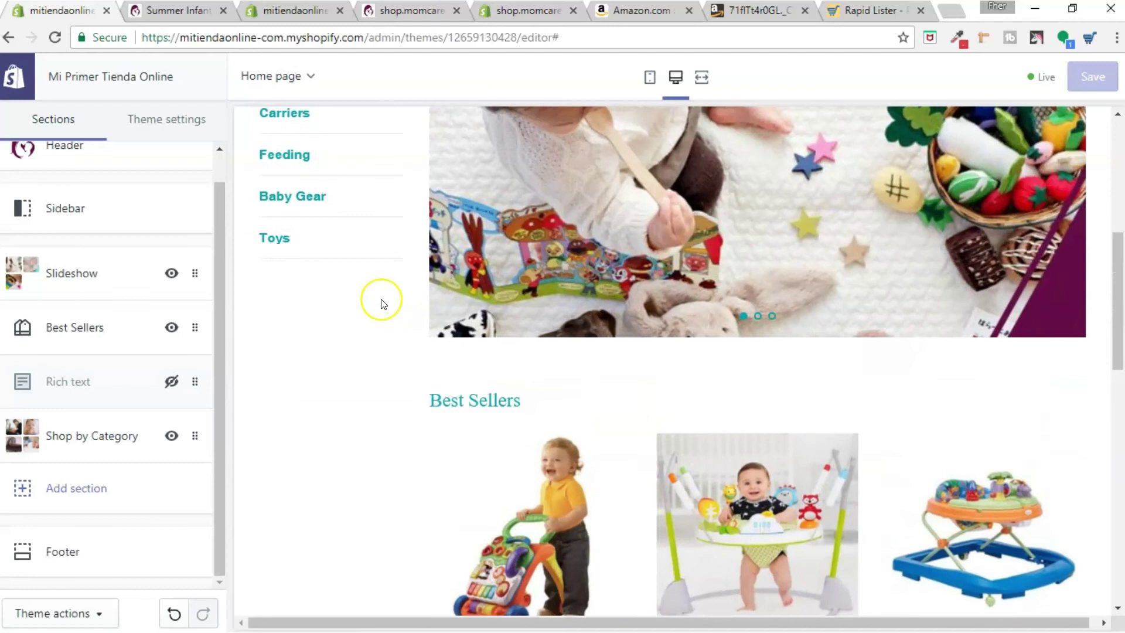
pyautogui.scroll(2, 382, 302)
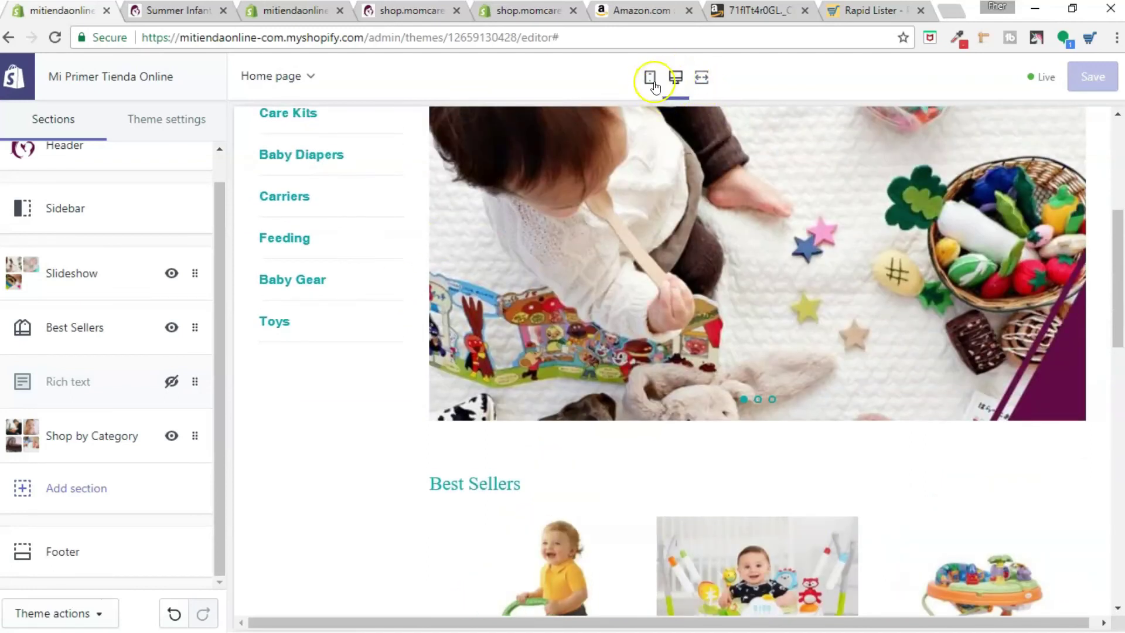
# Step: Review the home page in the mobile preview, trying the expanded navigation menu and checking Best Sellers and Shop by Category
pyautogui.click(650, 79)
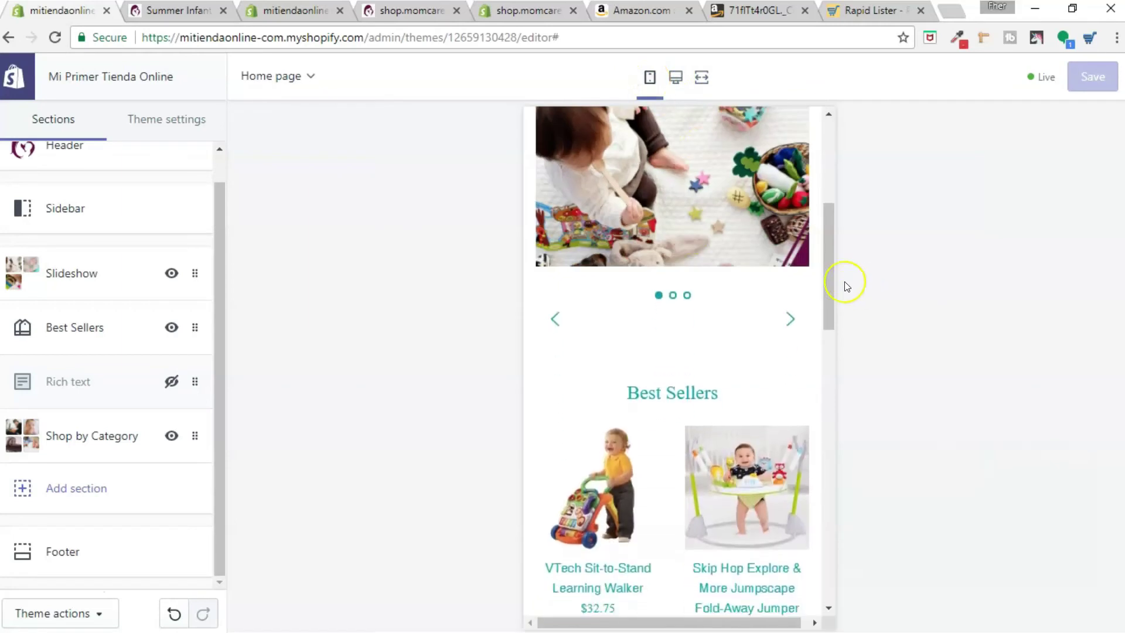
pyautogui.moveTo(831, 275); pyautogui.dragTo(831, 208)
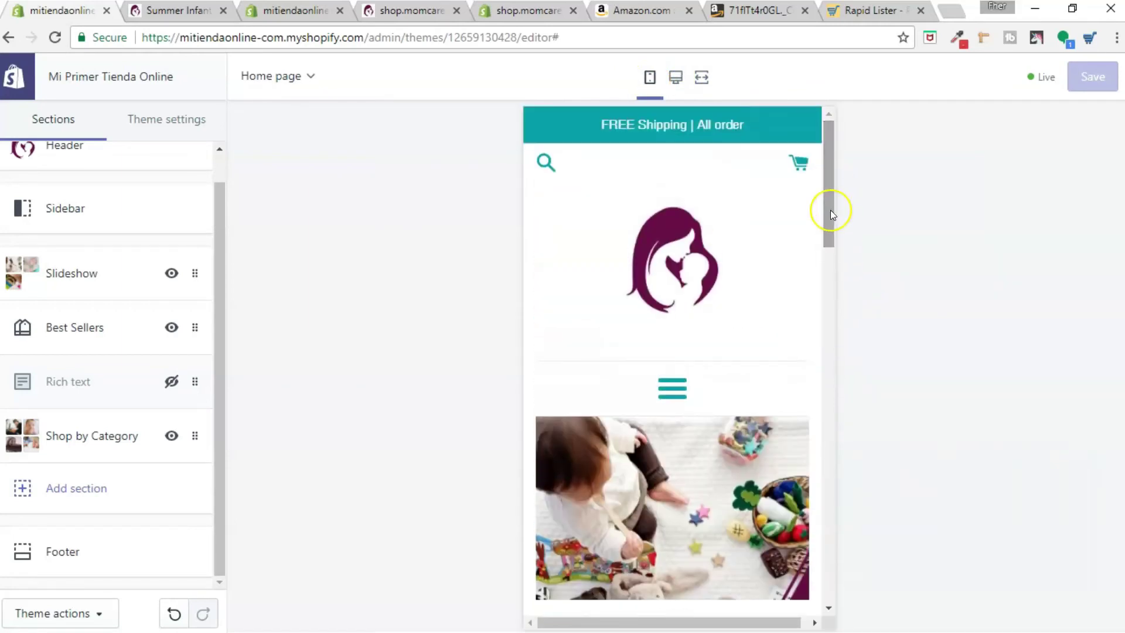
pyautogui.click(672, 390)
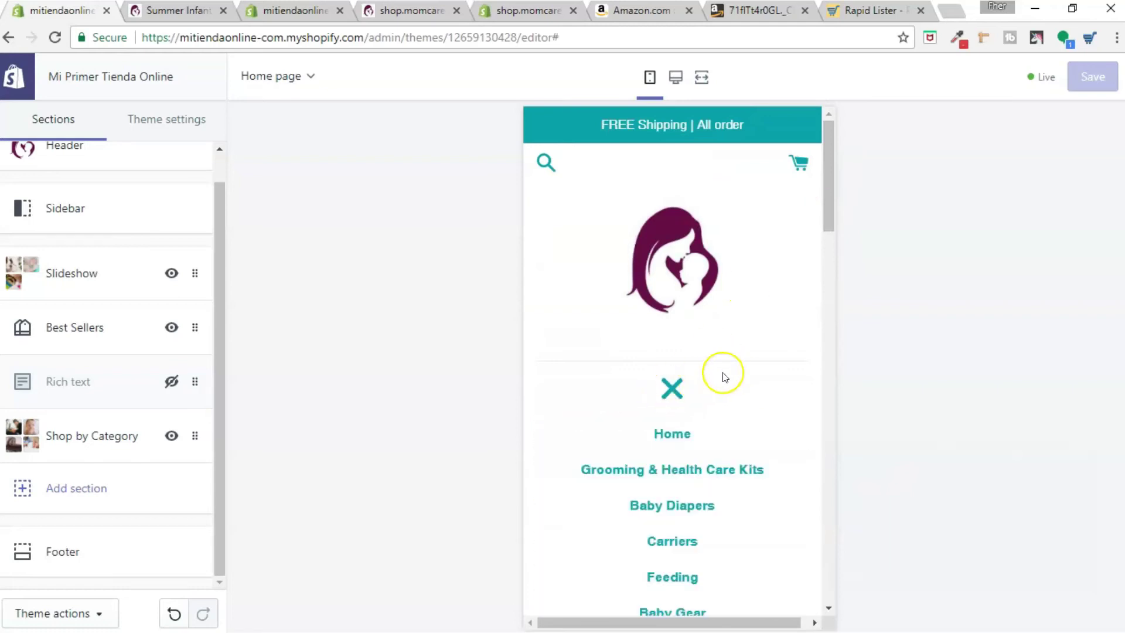
pyautogui.scroll(-3, 721, 371)
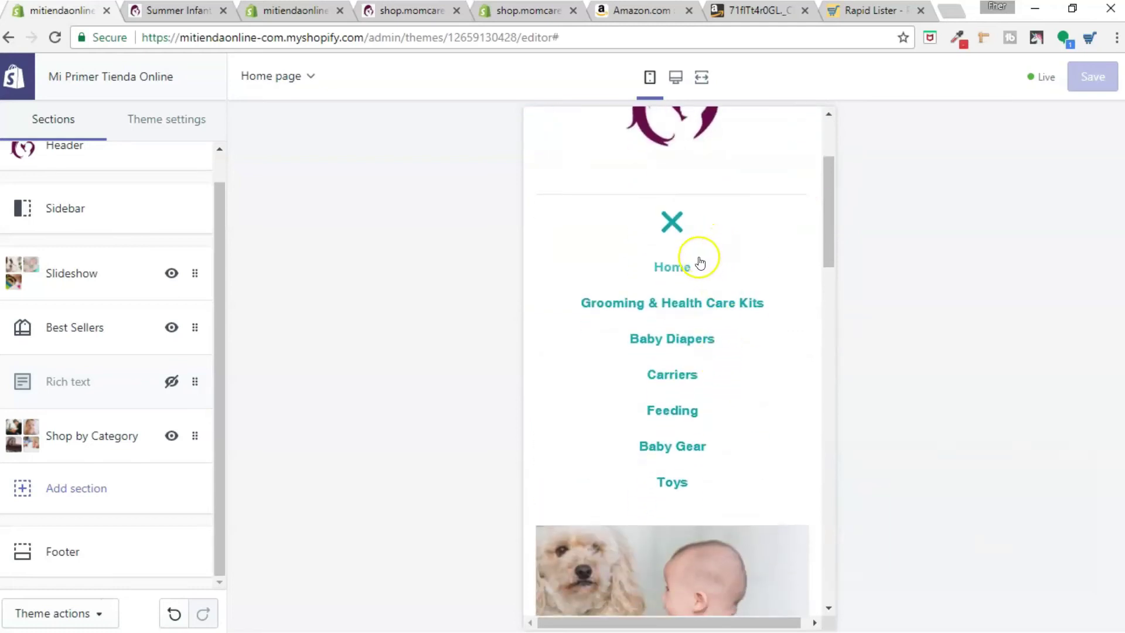
pyautogui.scroll(-2, 697, 259)
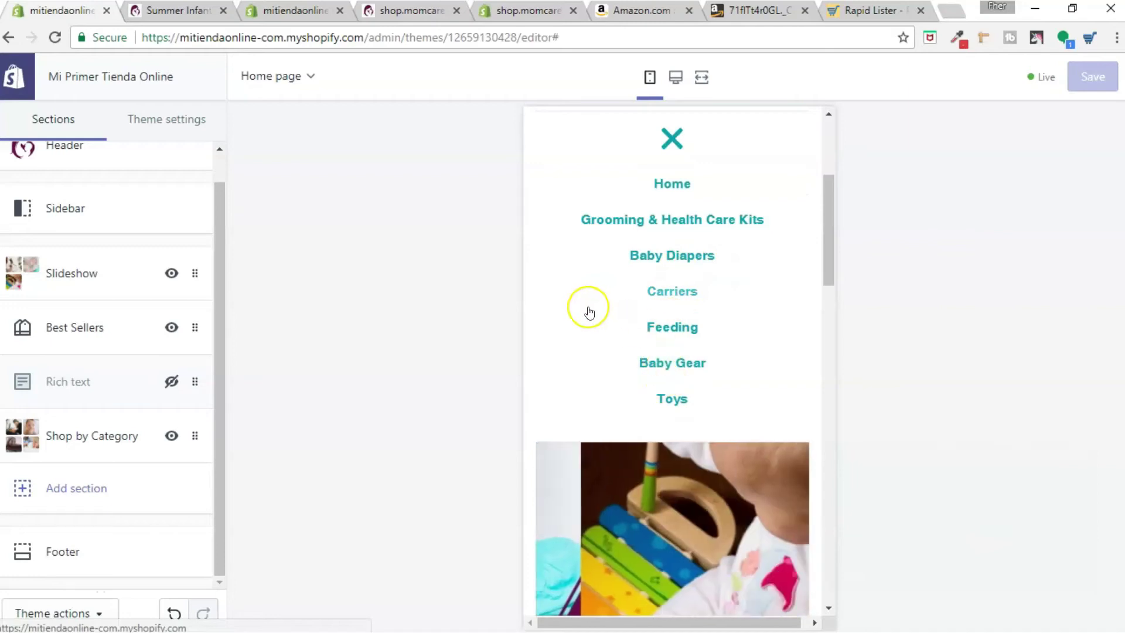
pyautogui.click(680, 335)
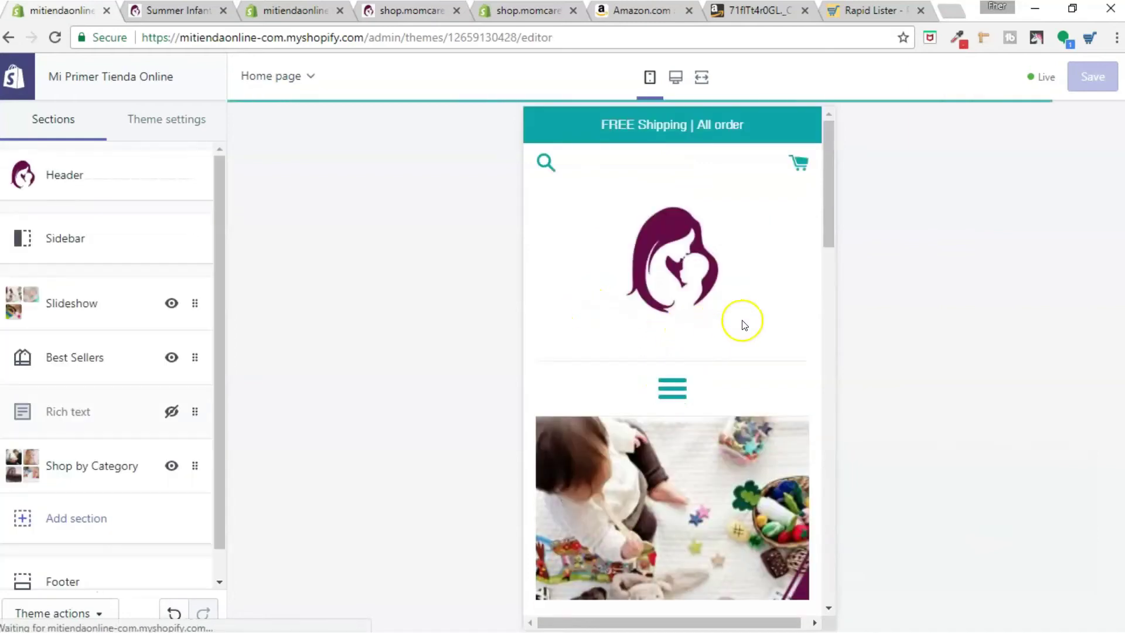
pyautogui.scroll(-8, 741, 320)
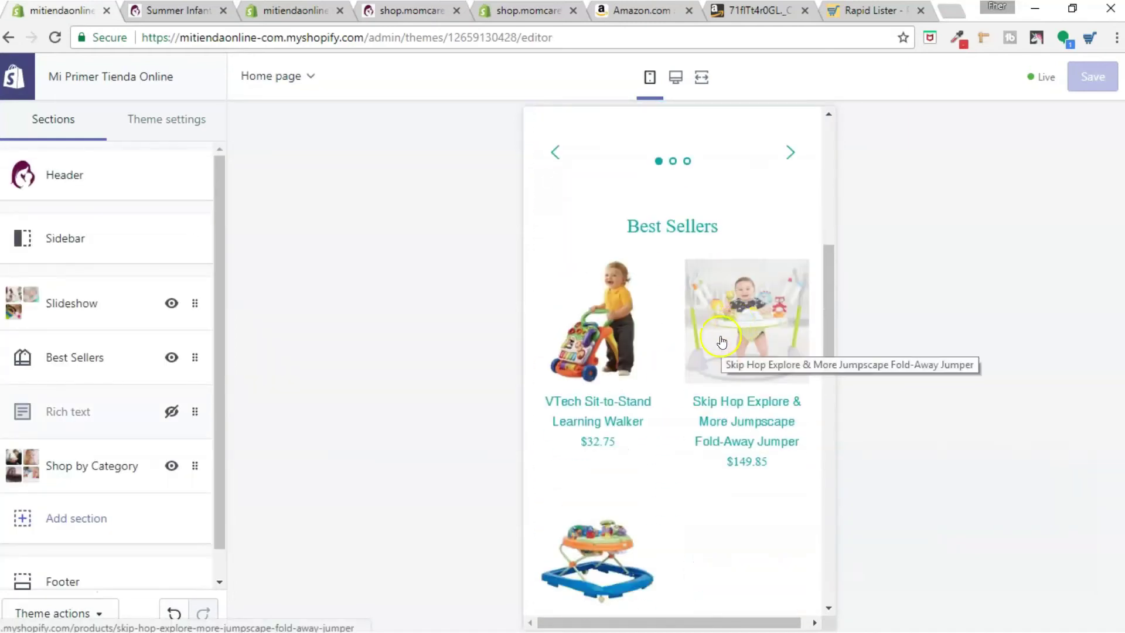
pyautogui.scroll(-10, 721, 333)
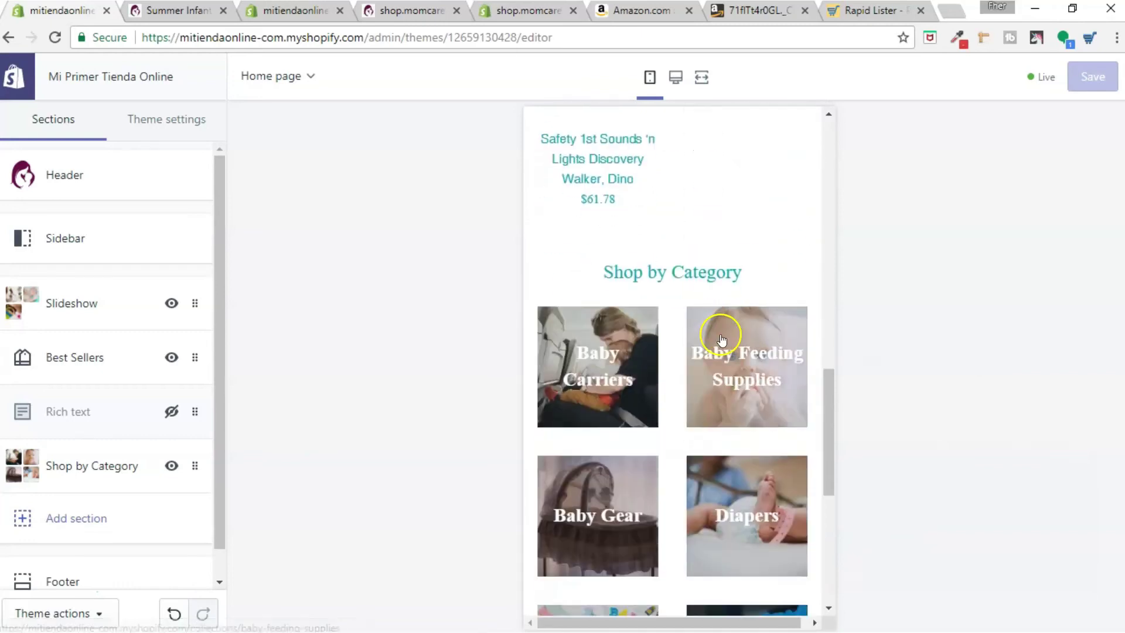
# Step: Open the Baby Feeding Supplies collection in the mobile preview and look through its products and navigation menu
pyautogui.click(732, 307)
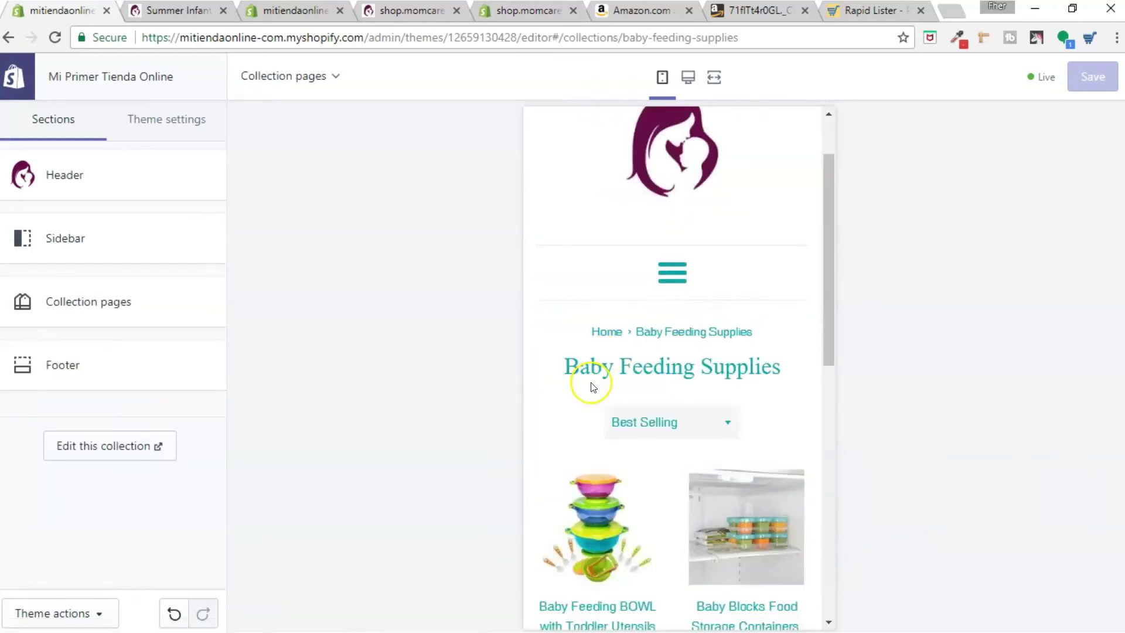
pyautogui.scroll(-8, 810, 314)
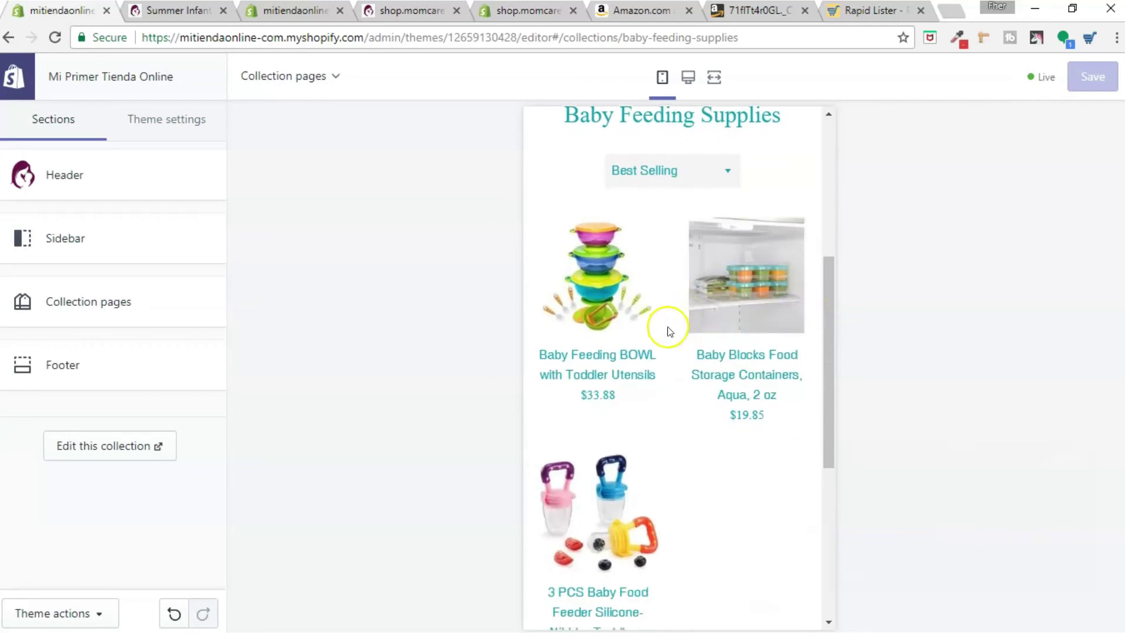
pyautogui.scroll(-9, 698, 357)
pyautogui.scroll(9, 670, 351)
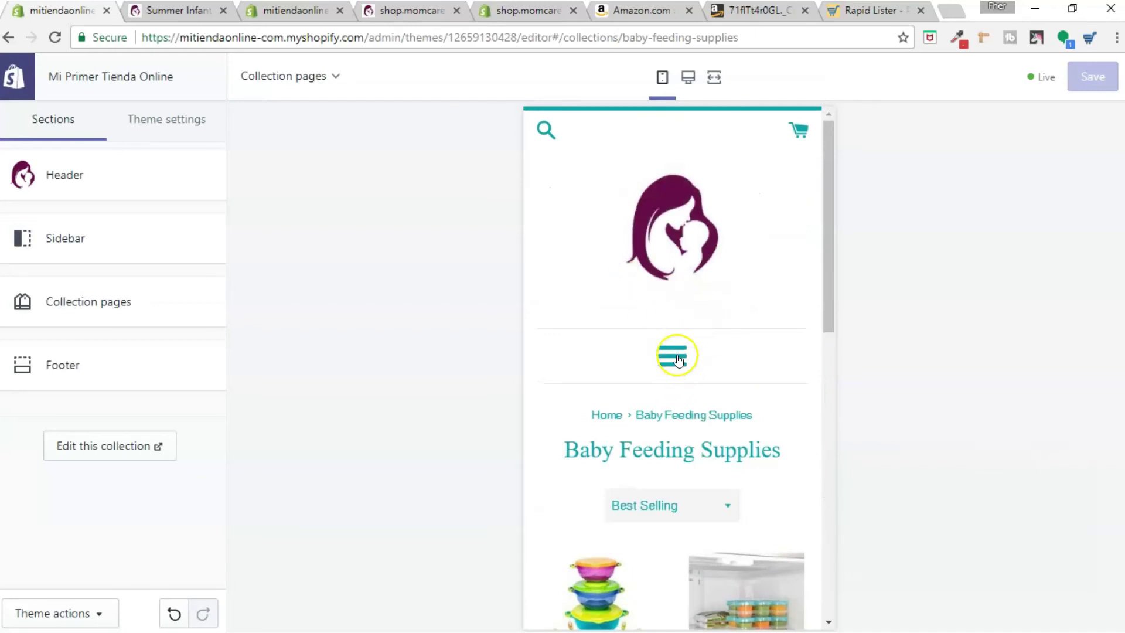
pyautogui.click(676, 359)
# Step: View the Baby Feeding Supplies collection page in the desktop preview and in the full-width preview
pyautogui.click(688, 77)
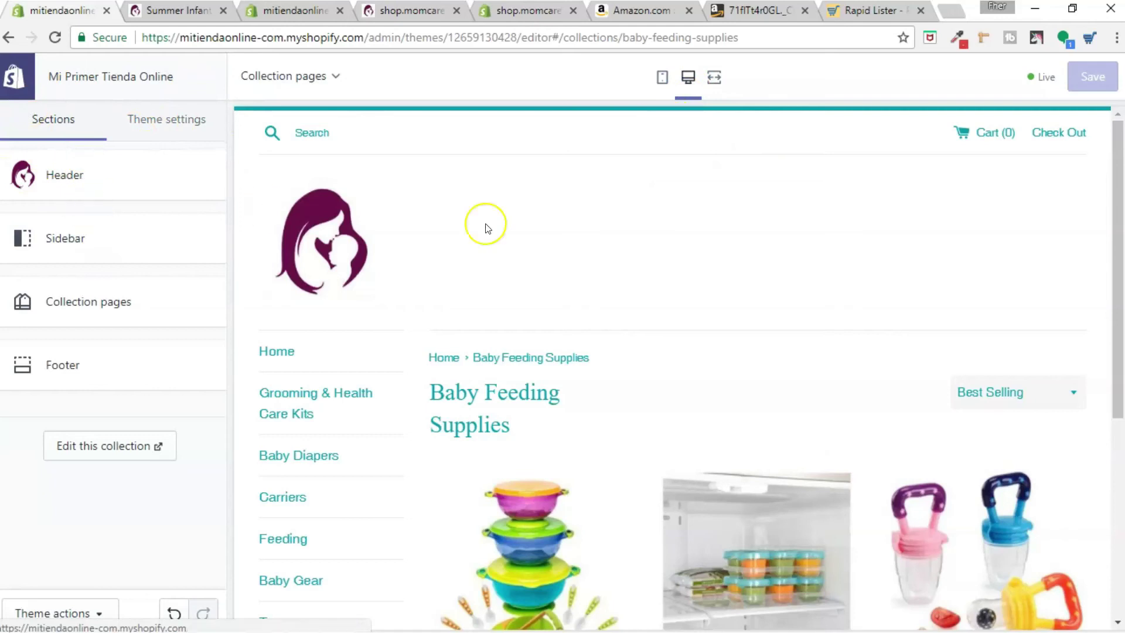
pyautogui.click(713, 82)
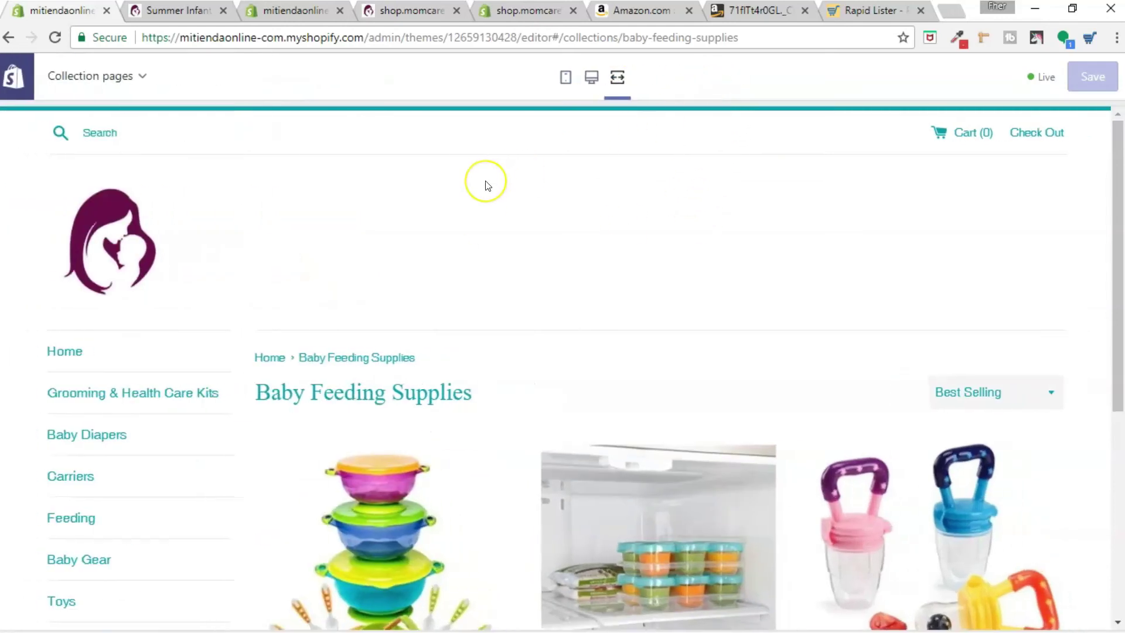
pyautogui.scroll(-4, 485, 185)
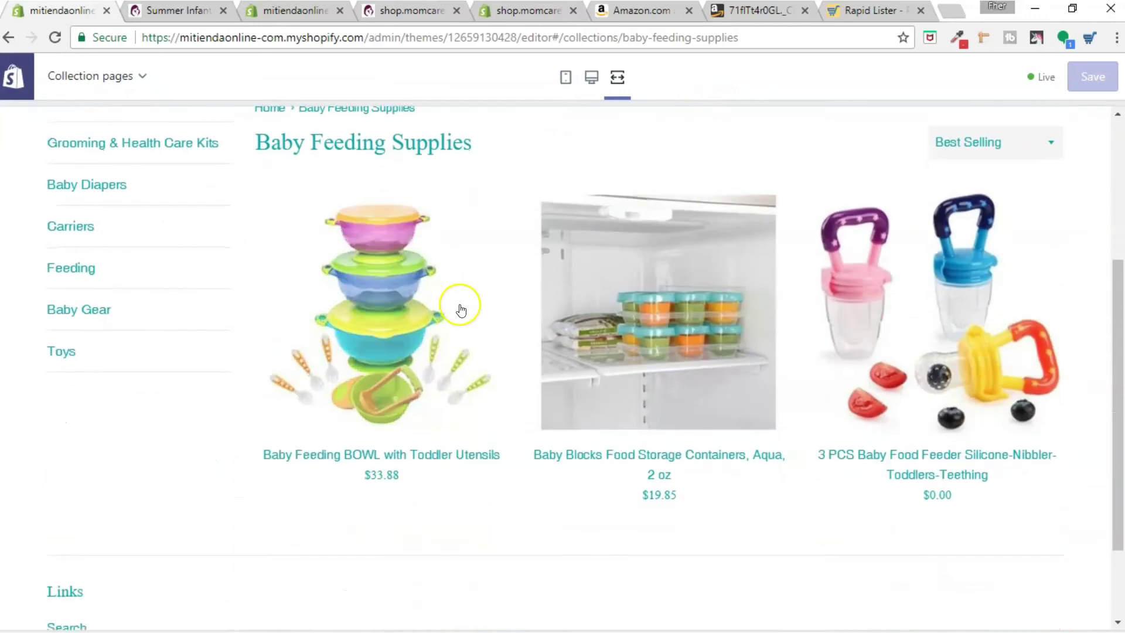
pyautogui.scroll(4, 459, 296)
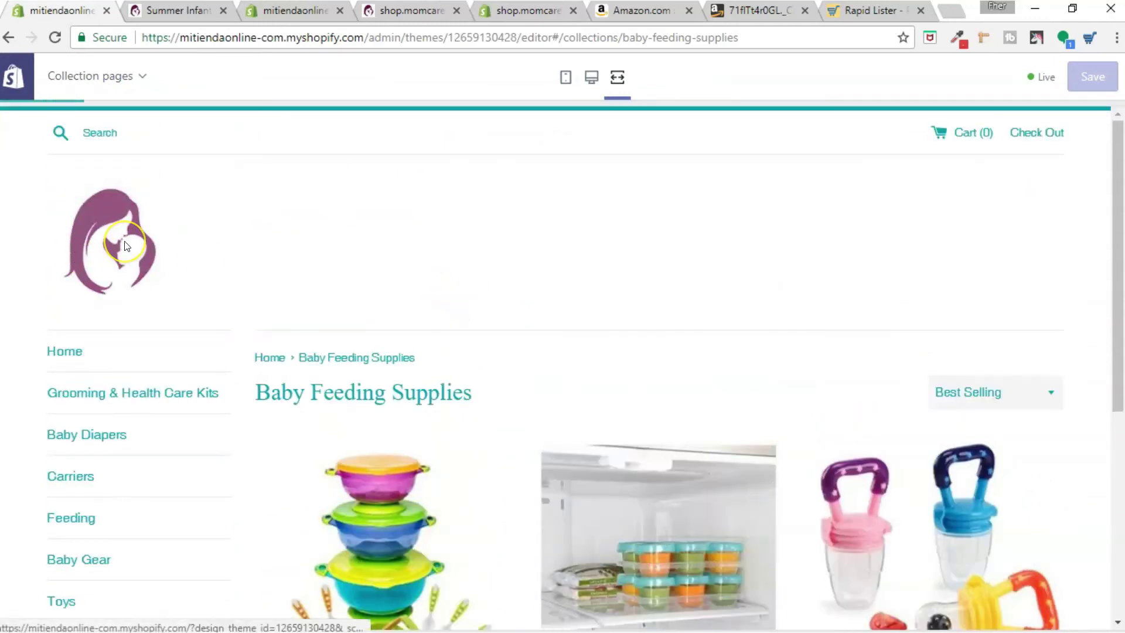
# Step: Return to the home page through the store logo and review it in full width from the announcement bar to the footer
pyautogui.click(125, 246)
pyautogui.scroll(-2, 486, 184)
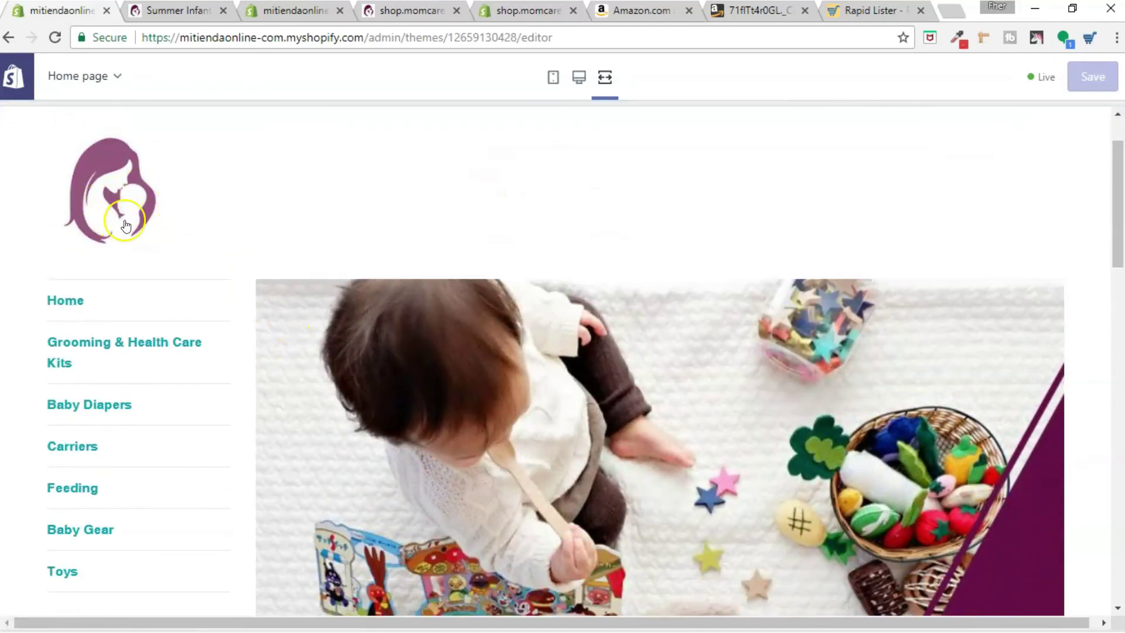
pyautogui.scroll(2, 118, 246)
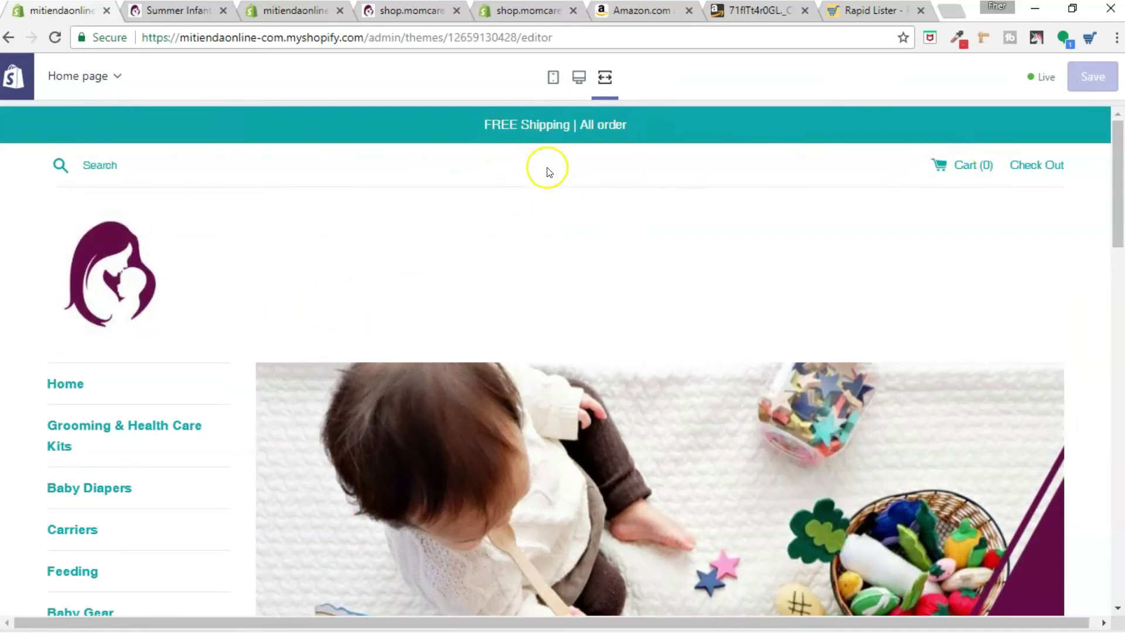
pyautogui.scroll(-4, 466, 278)
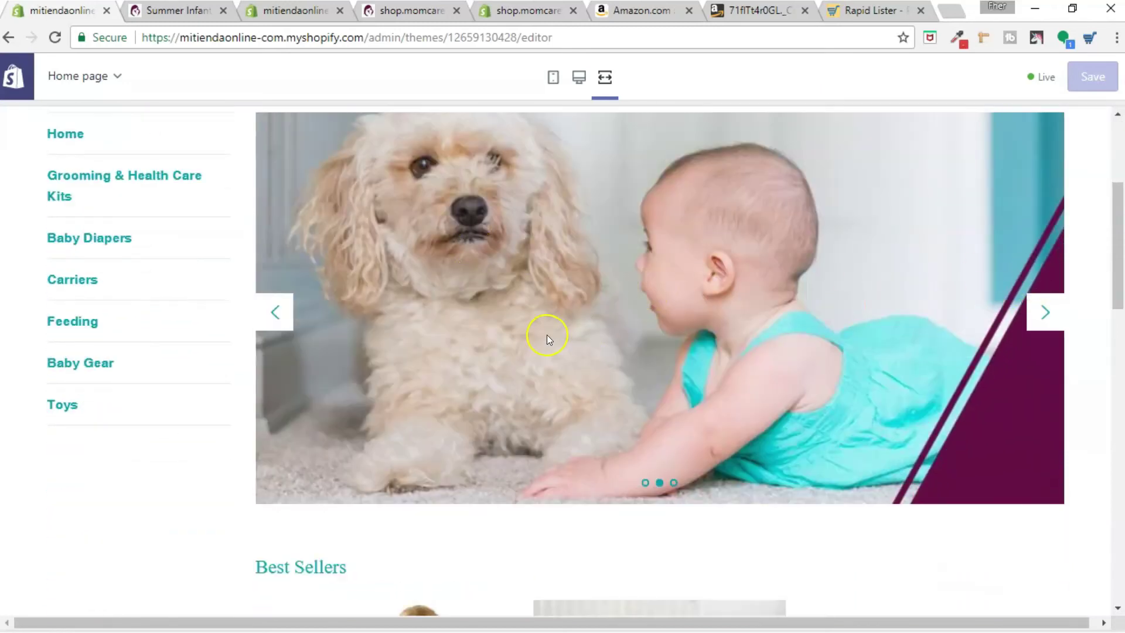
pyautogui.scroll(-2, 547, 332)
pyautogui.scroll(-3, 492, 297)
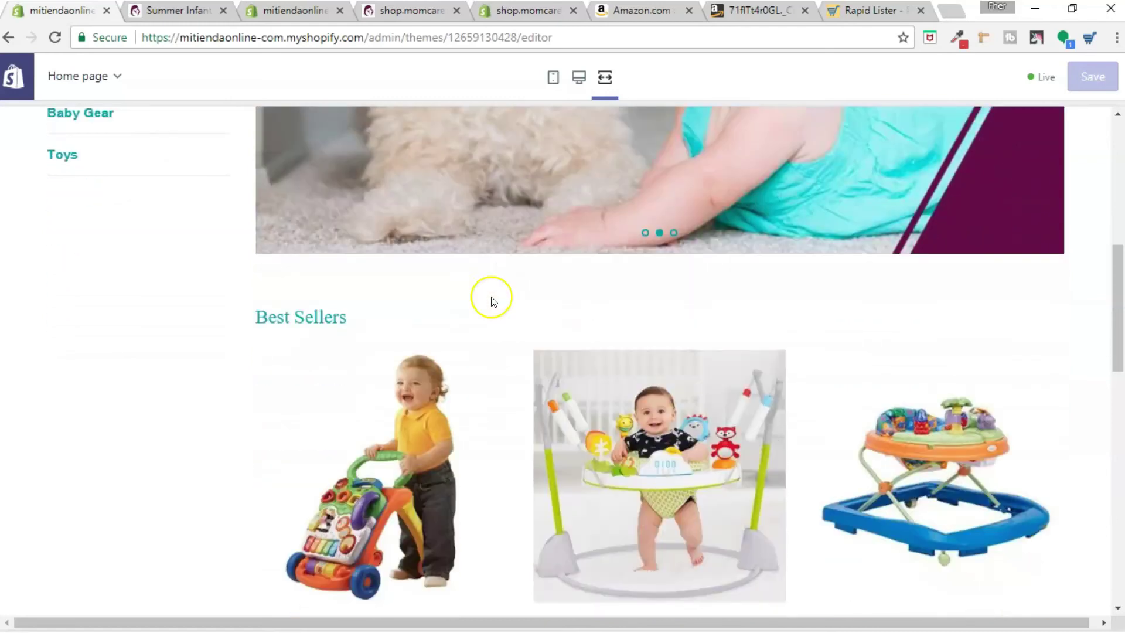
pyautogui.scroll(-8, 557, 404)
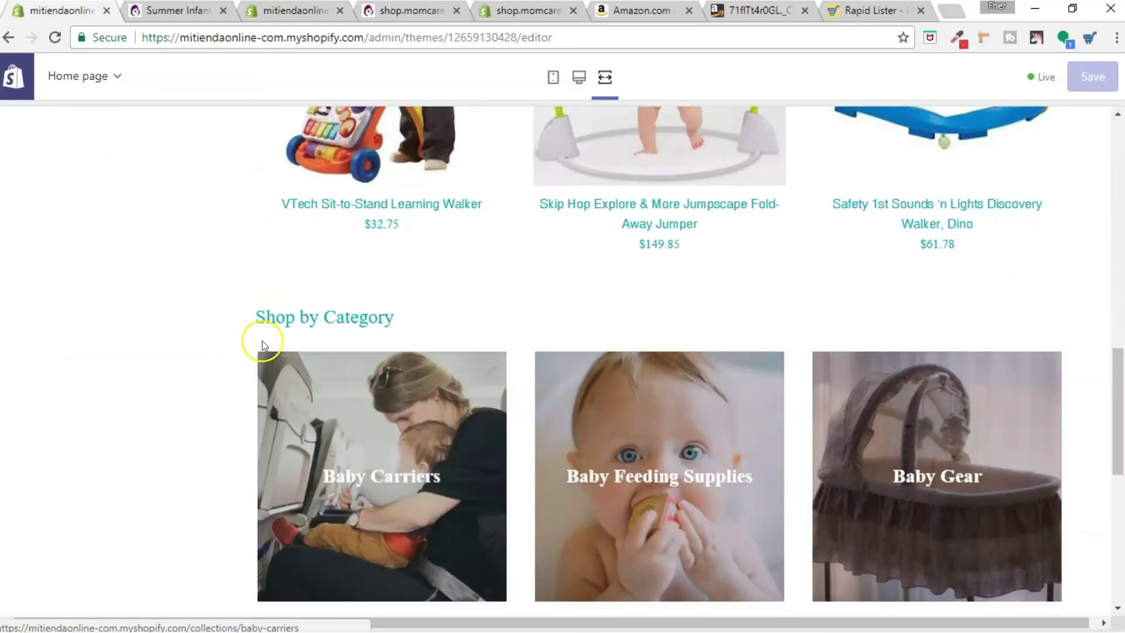
pyautogui.scroll(-8, 474, 334)
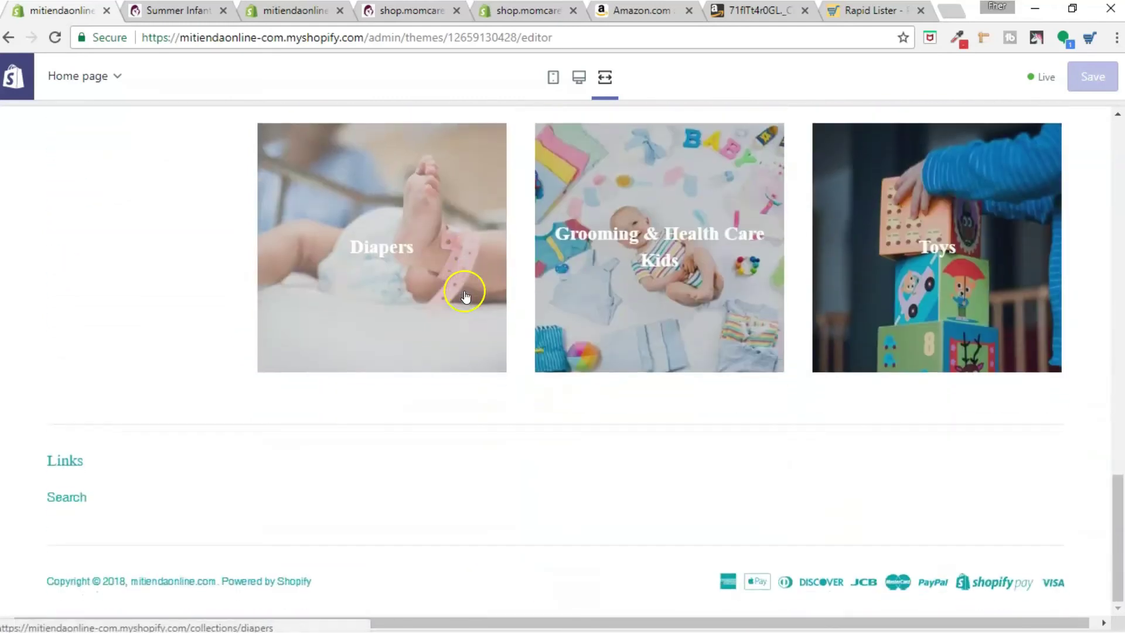
pyautogui.press('Home')
pyautogui.scroll(-4, 311, 206)
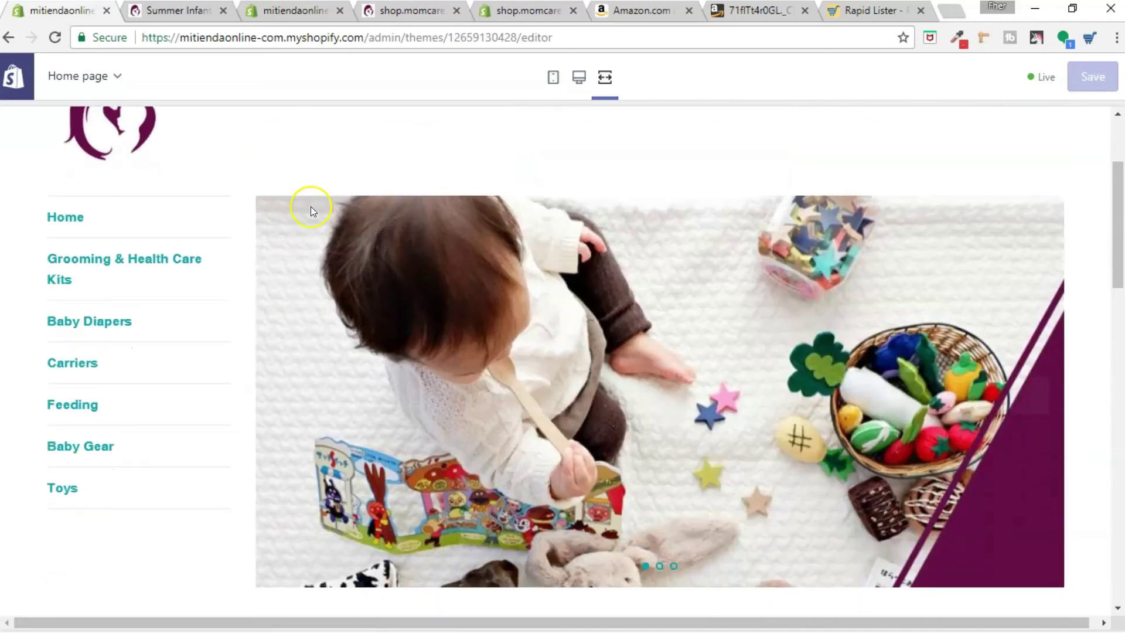
pyautogui.scroll(3, 311, 218)
pyautogui.scroll(-2, 335, 270)
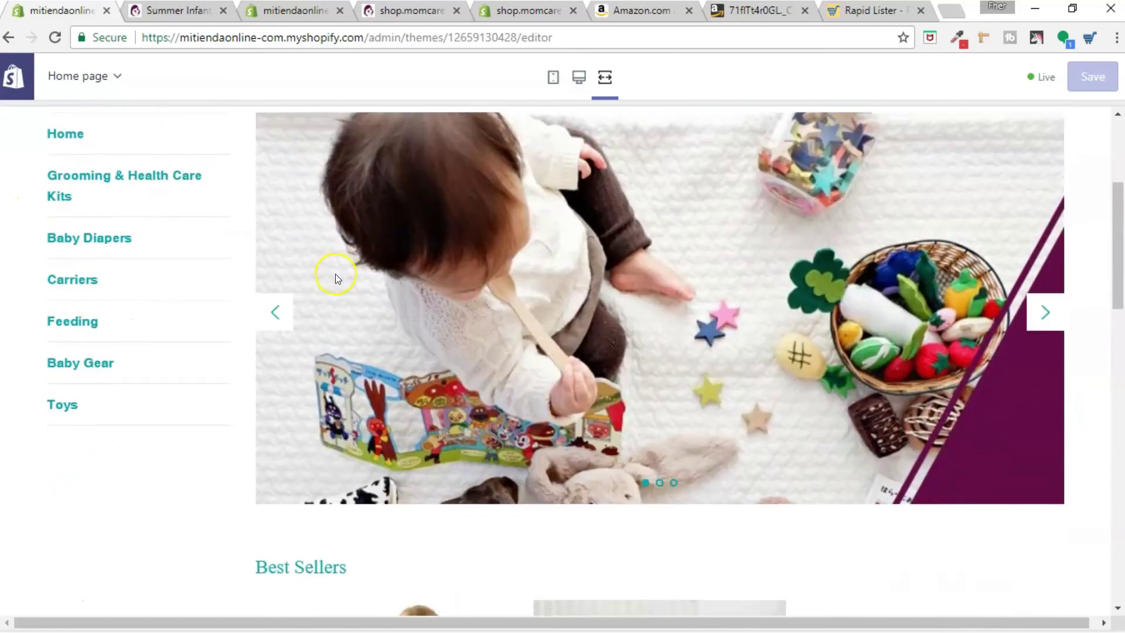
# Step: Try the Feeding and Toys links in the store's sidebar menu to check where they lead
pyautogui.click(76, 322)
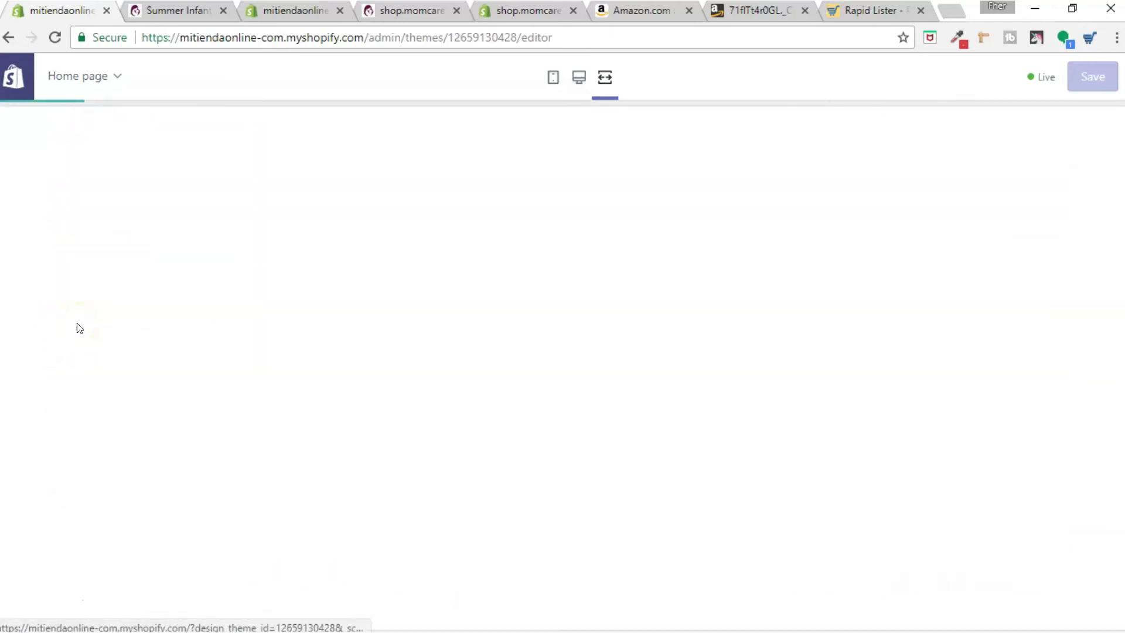
pyautogui.scroll(-4, 364, 359)
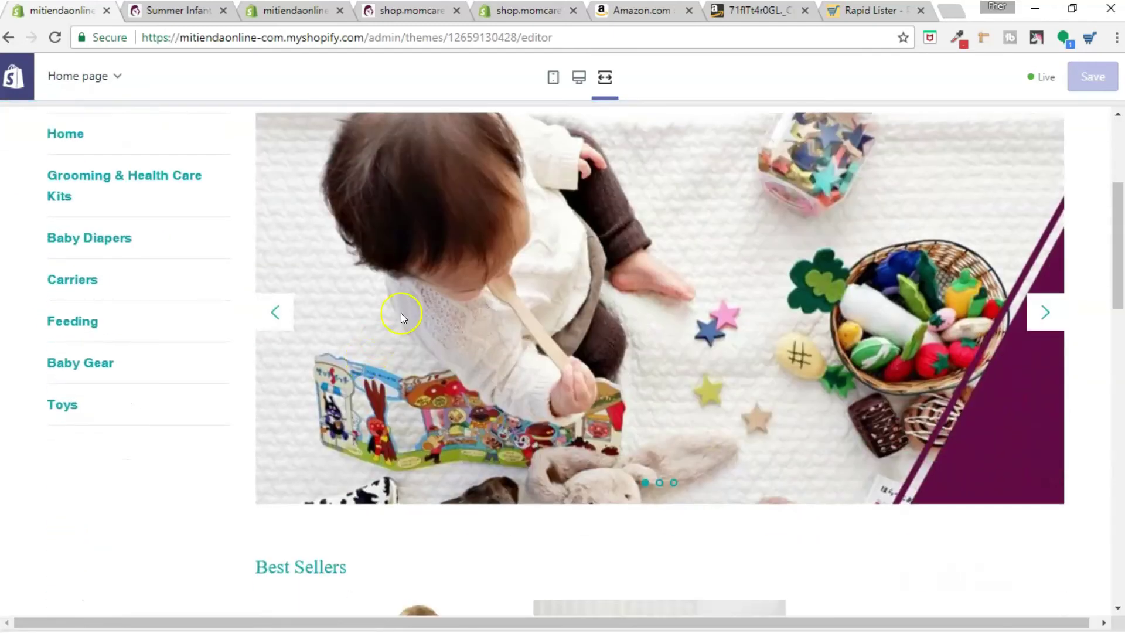
pyautogui.scroll(-3, 321, 308)
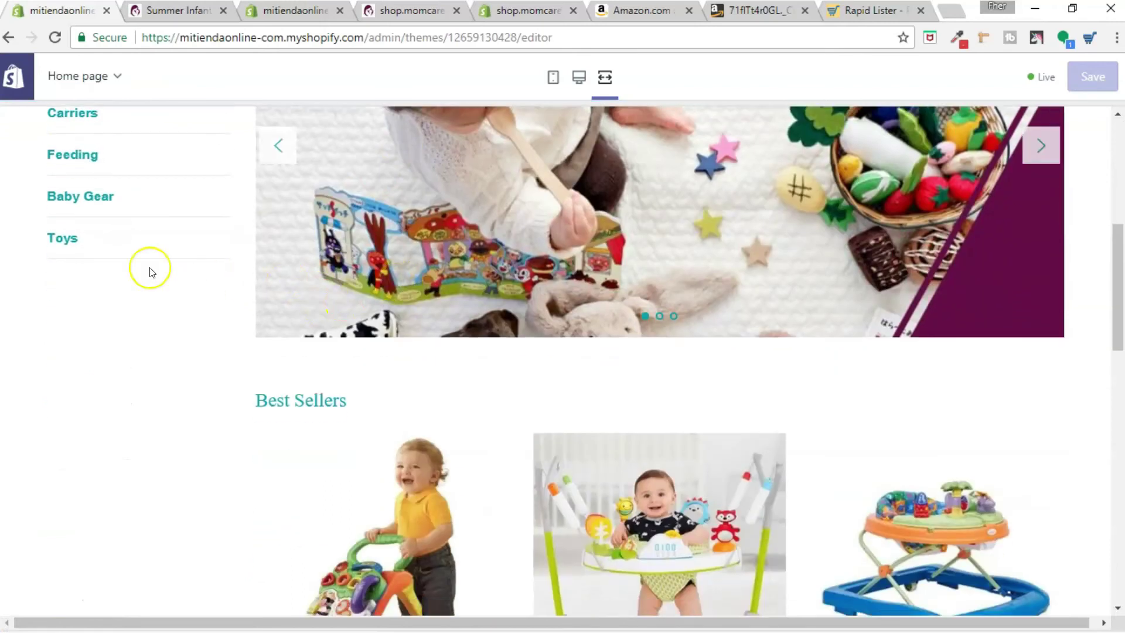
pyautogui.click(86, 253)
pyautogui.scroll(-5, 188, 271)
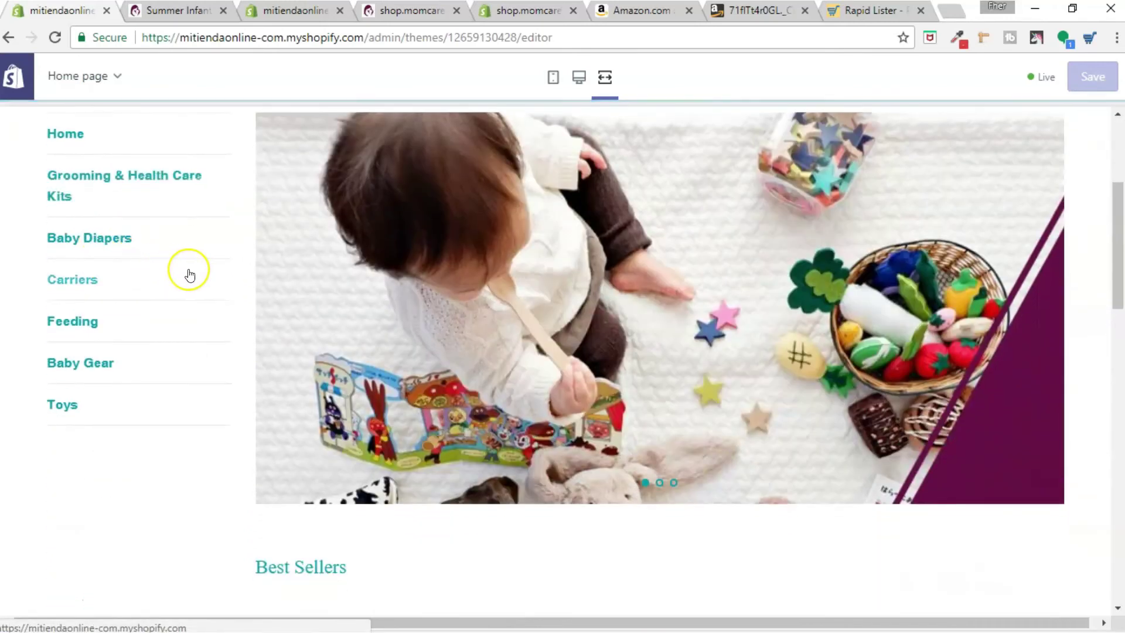
pyautogui.scroll(4, 182, 292)
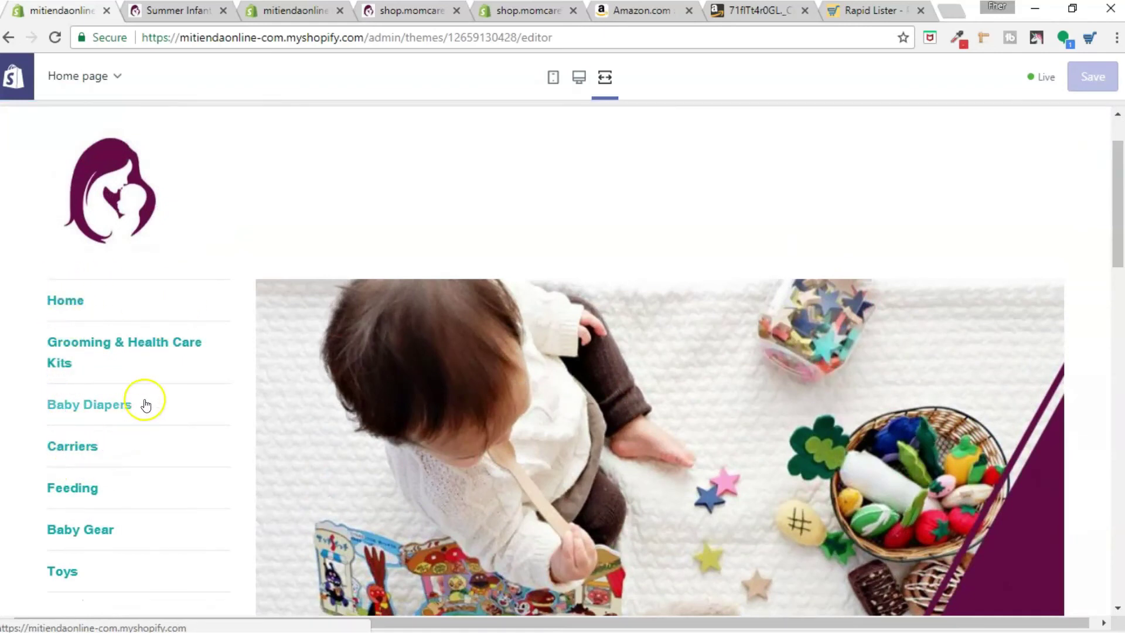
pyautogui.scroll(-1, 117, 352)
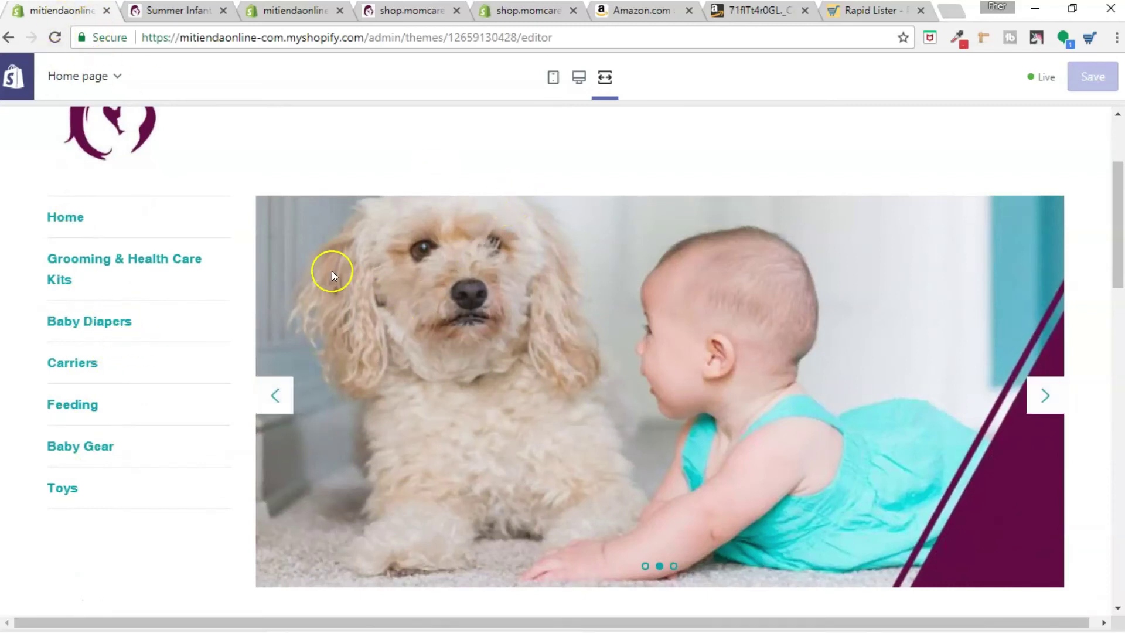
# Step: Return to the desktop preview and open the Sidebar section's Main menu for editing
pyautogui.click(19, 80)
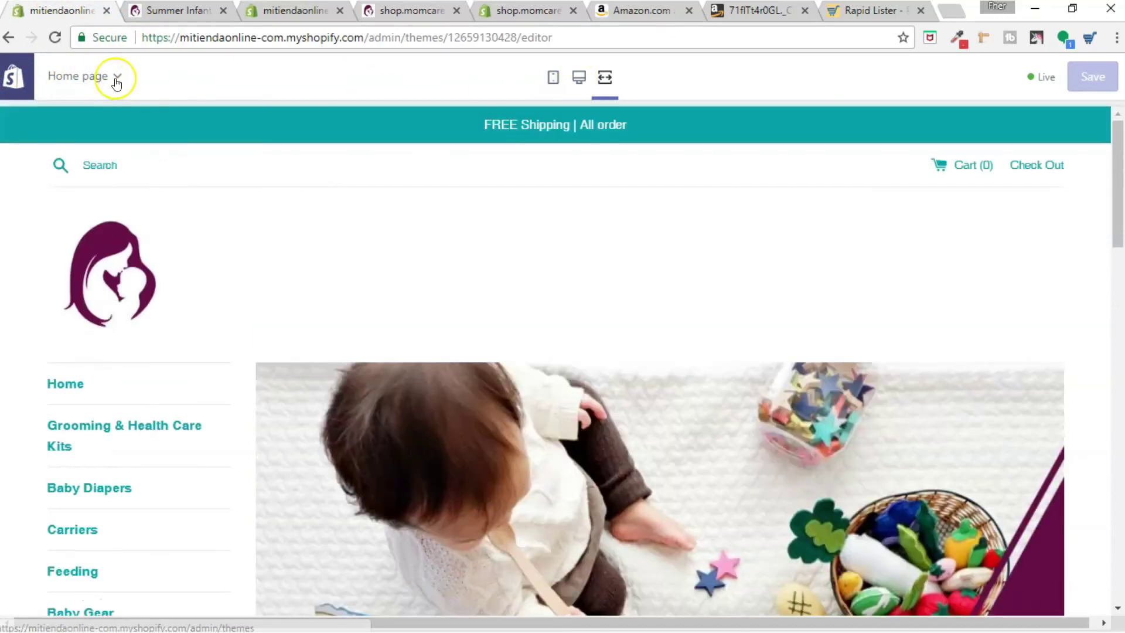
pyautogui.click(116, 82)
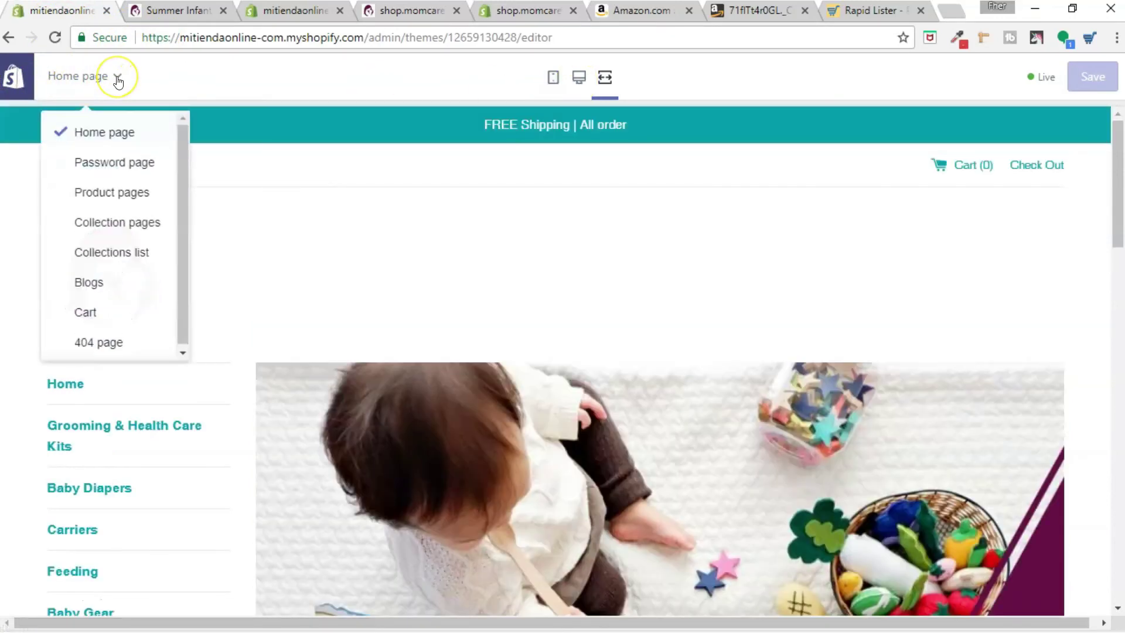
pyautogui.click(578, 85)
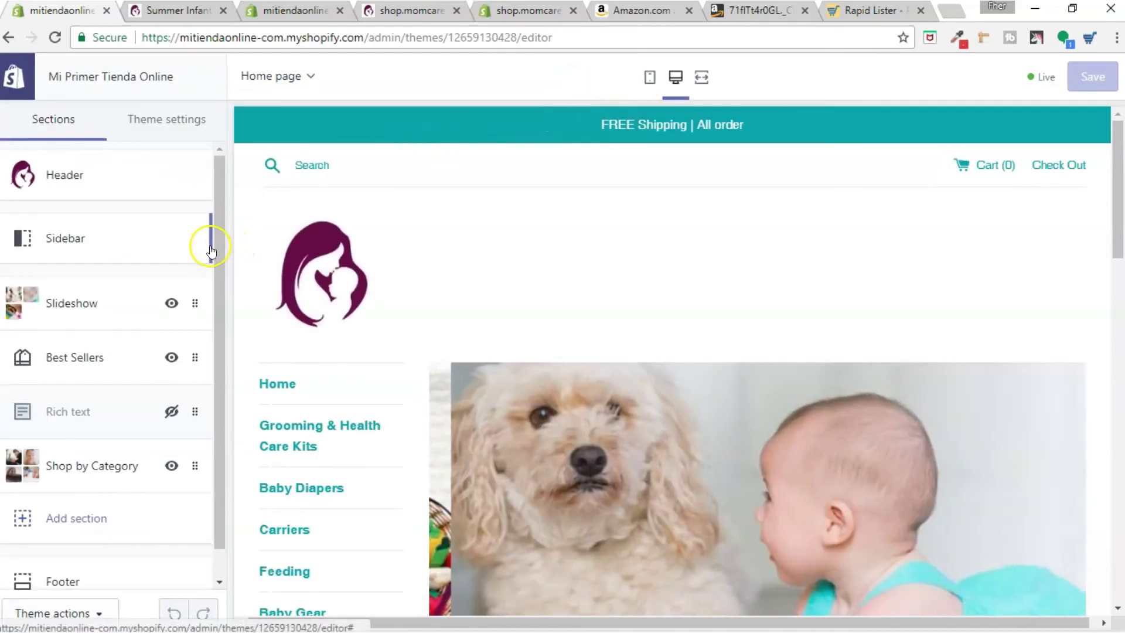
pyautogui.scroll(1, 206, 243)
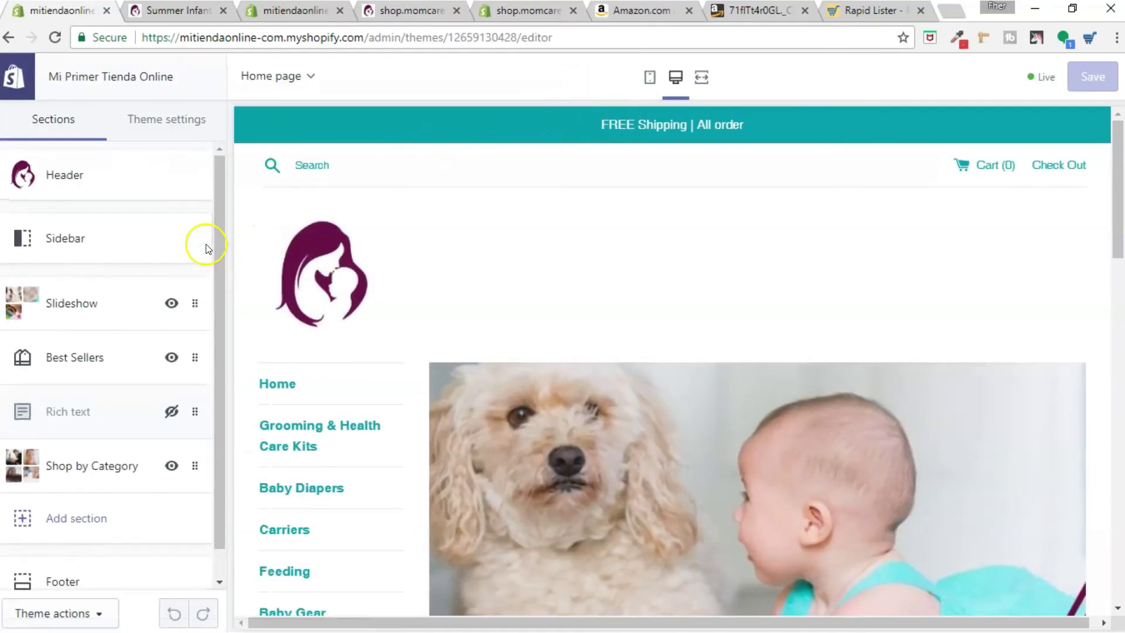
pyautogui.click(73, 253)
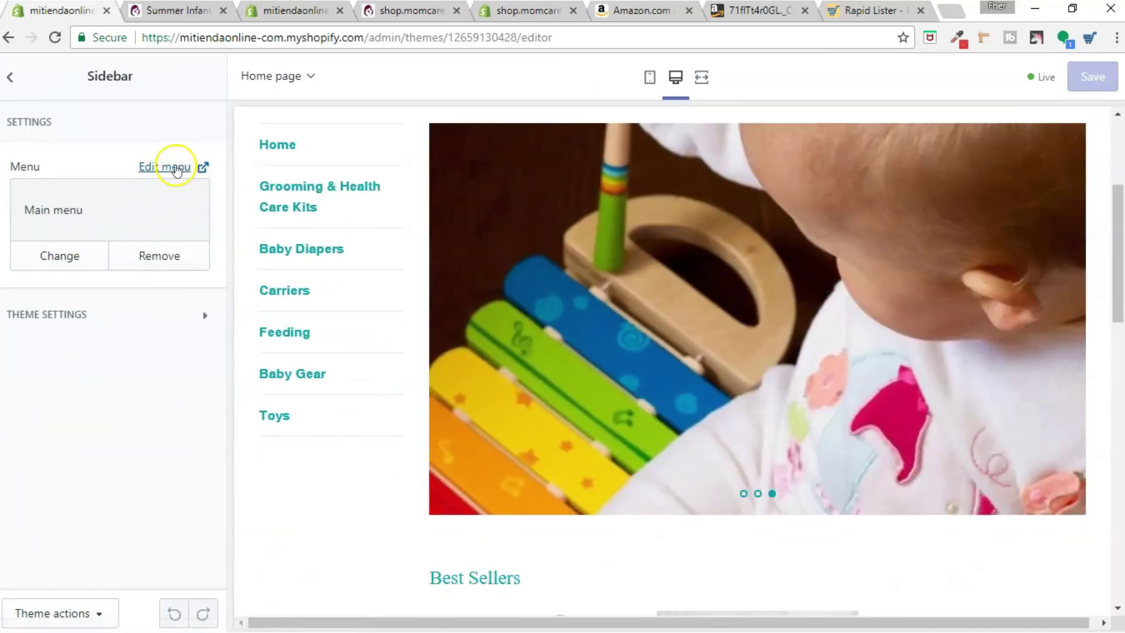
pyautogui.click(181, 168)
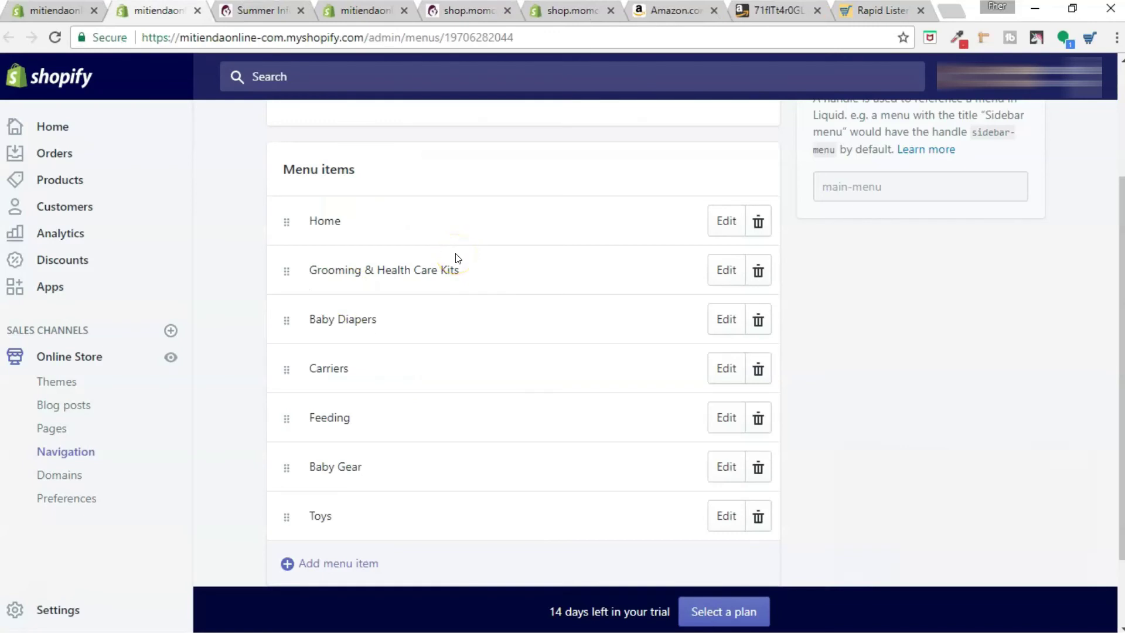
# Step: Link the Grooming & Health Care Kits menu item to the Grooming & Health Care Kids collection instead of the home page
pyautogui.scroll(-2, 402, 272)
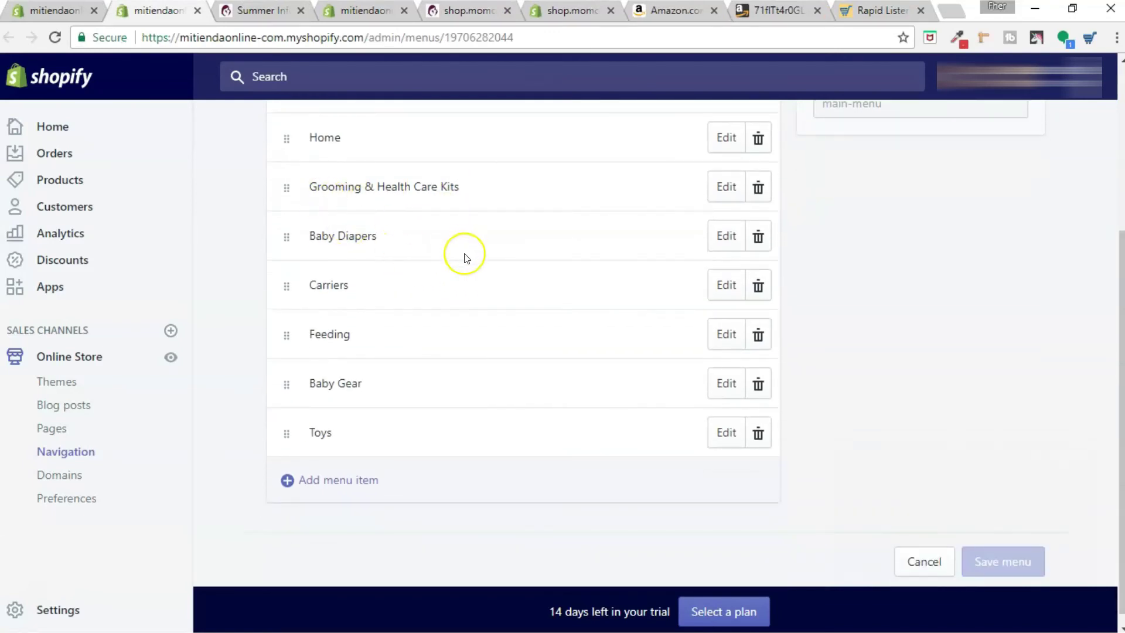
pyautogui.click(725, 187)
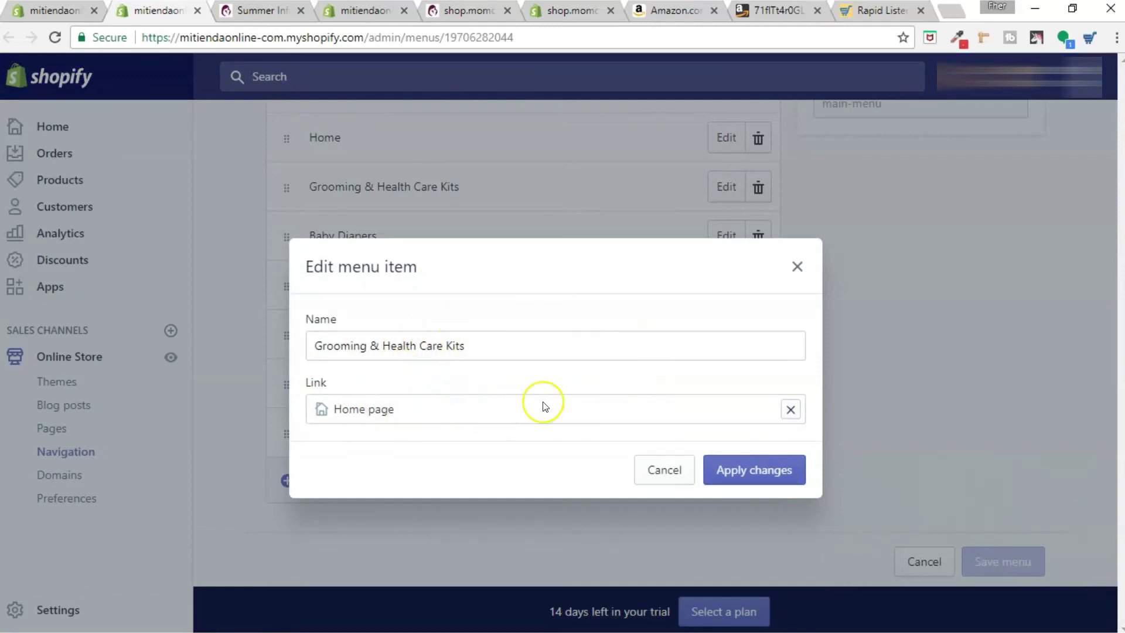
pyautogui.click(792, 412)
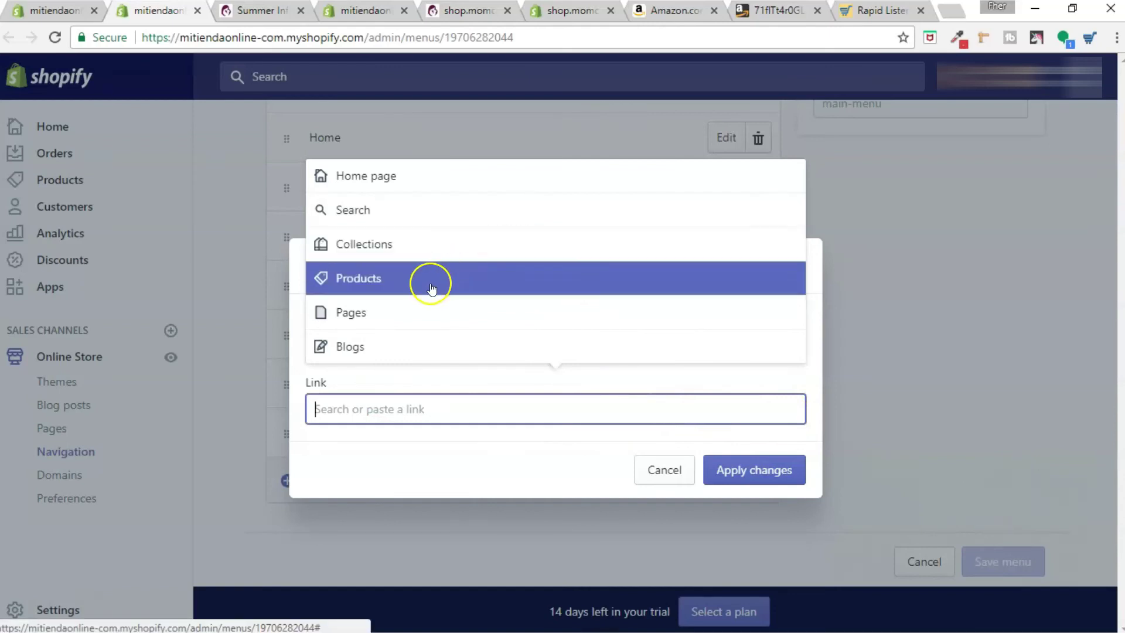
pyautogui.click(432, 252)
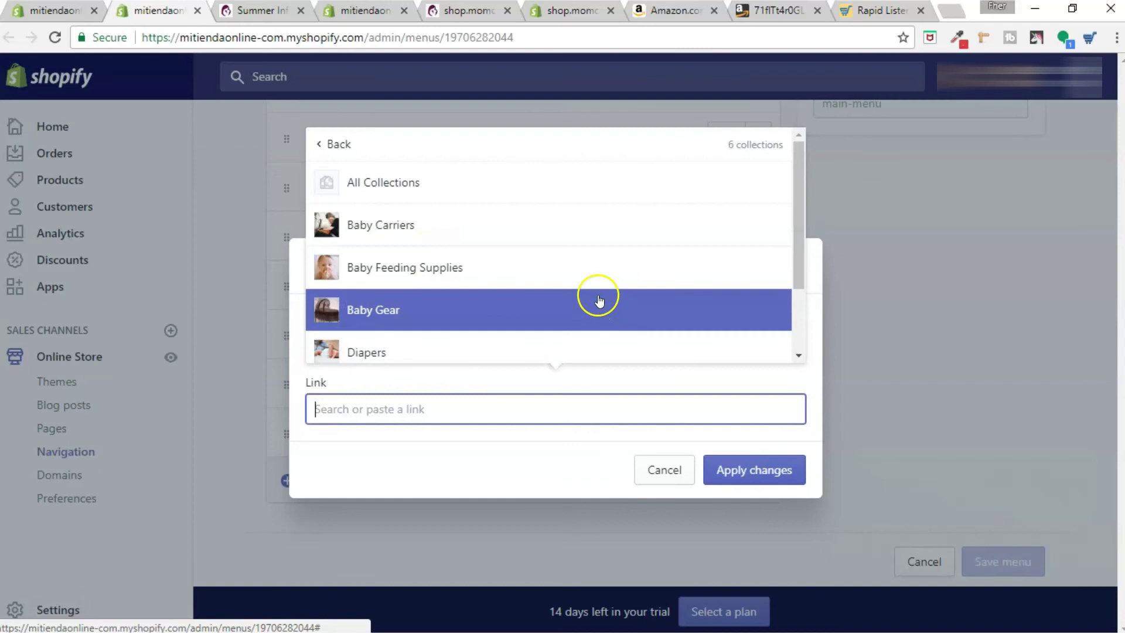
pyautogui.scroll(-2, 599, 299)
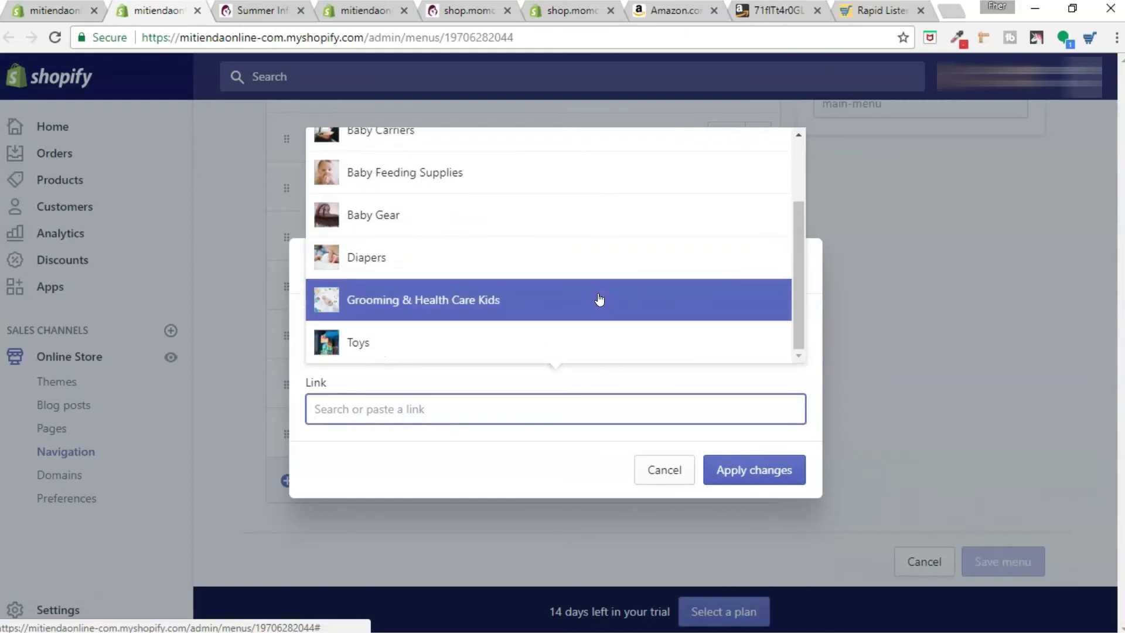
pyautogui.click(545, 310)
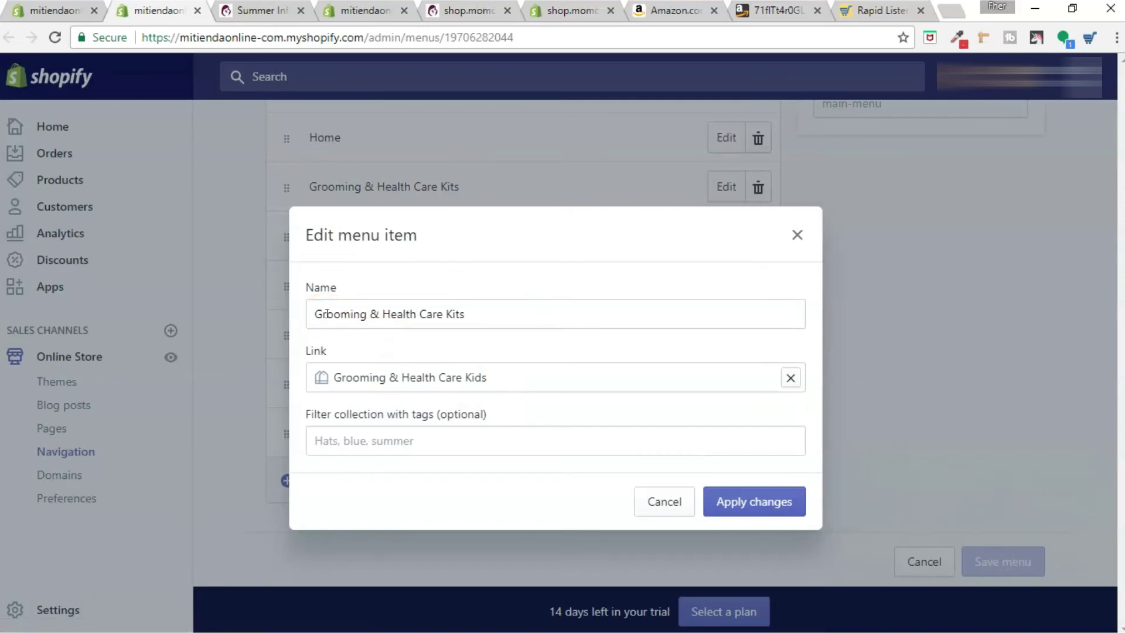
pyautogui.moveTo(314, 315); pyautogui.dragTo(491, 322)
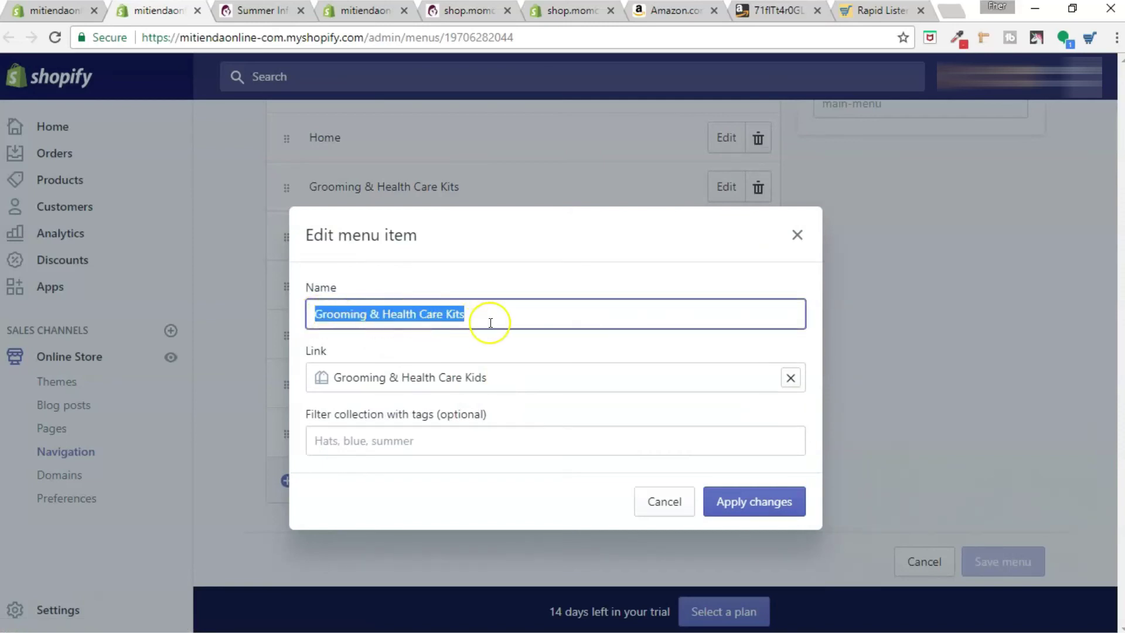
pyautogui.moveTo(360, 376); pyautogui.dragTo(547, 377)
pyautogui.click(547, 376)
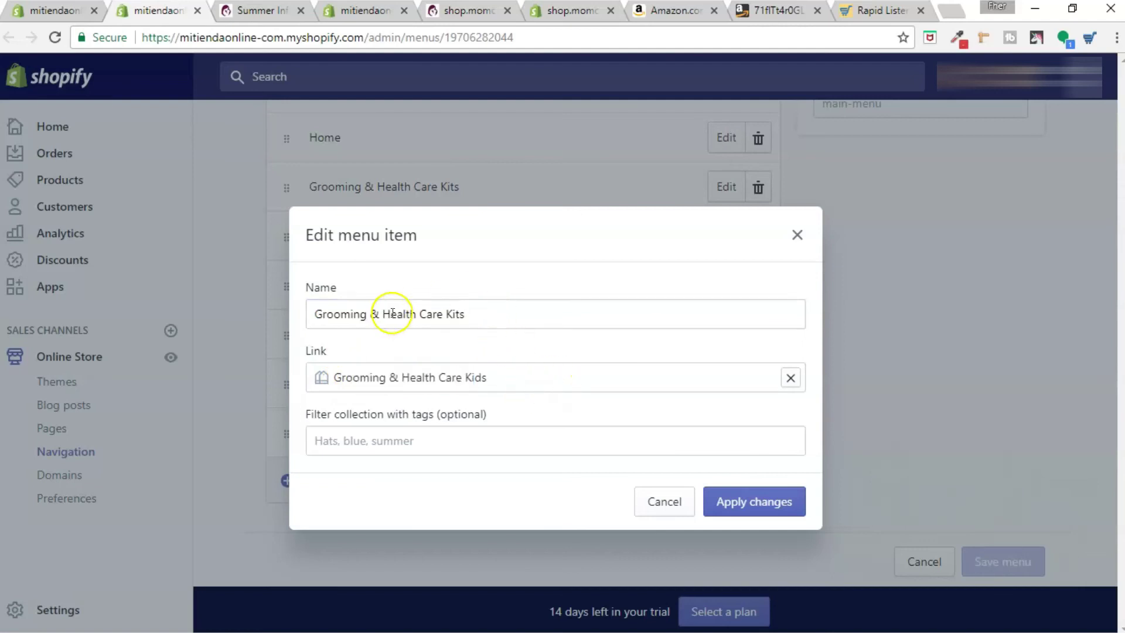
pyautogui.click(750, 499)
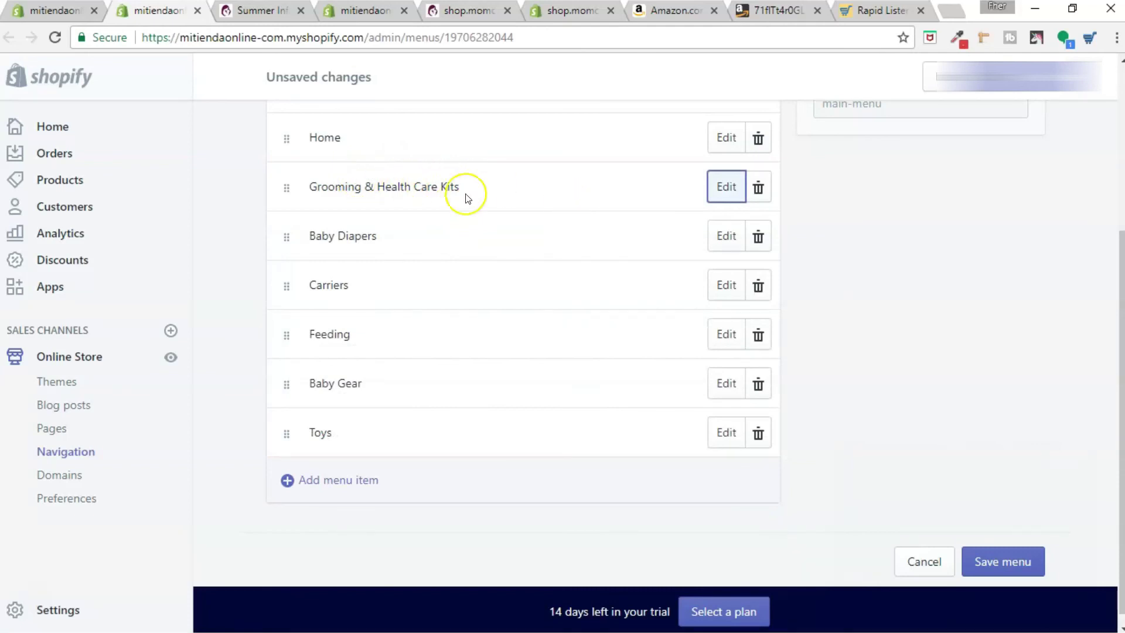
# Step: Link the Baby Diapers menu item to the Diapers collection and save the menu
pyautogui.press('Tab')
pyautogui.press('Tab')
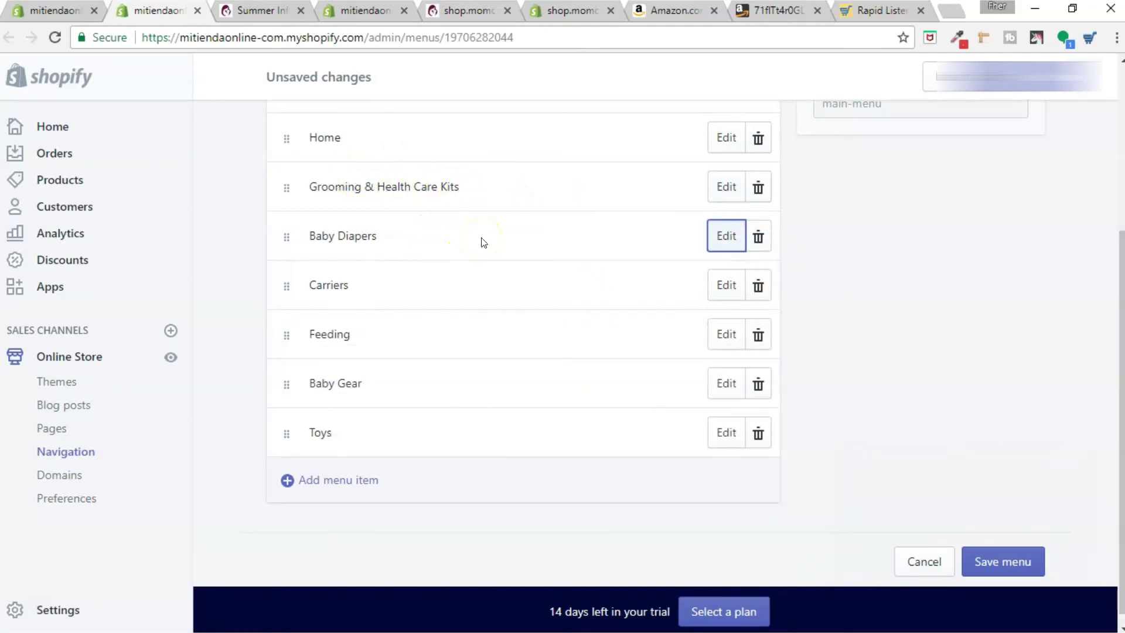
pyautogui.click(716, 238)
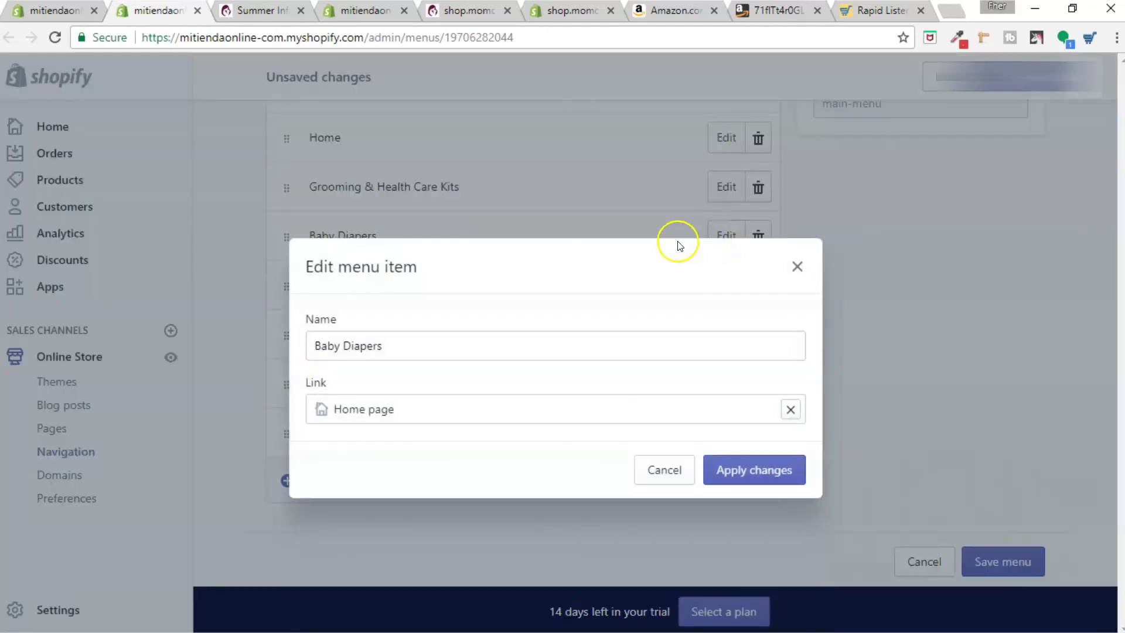
pyautogui.click(643, 404)
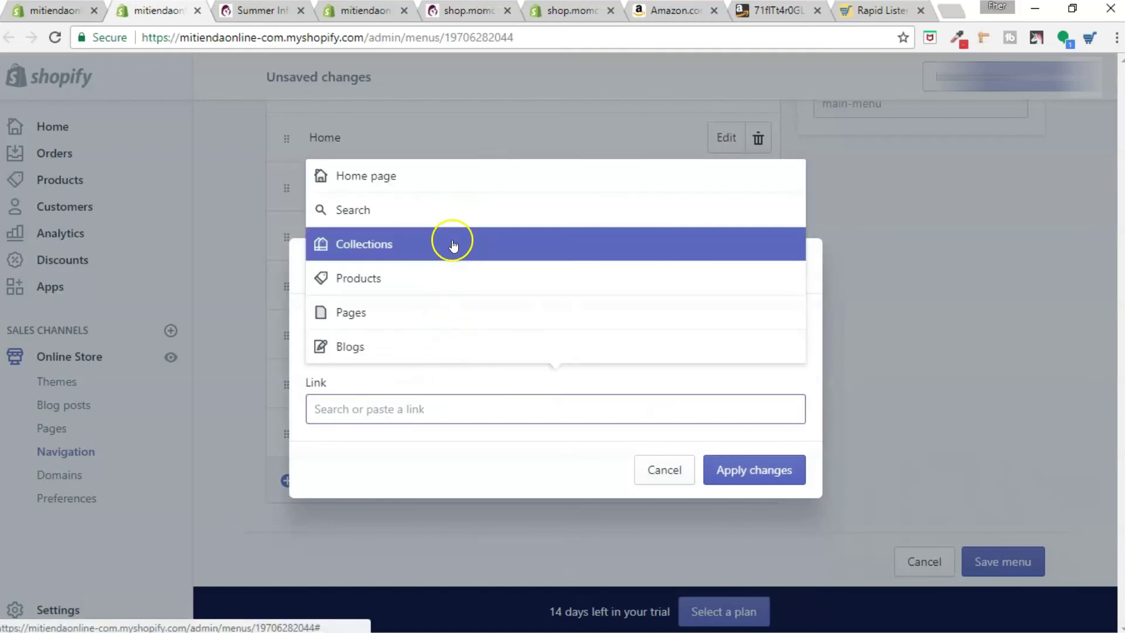
pyautogui.click(451, 242)
pyautogui.click(413, 353)
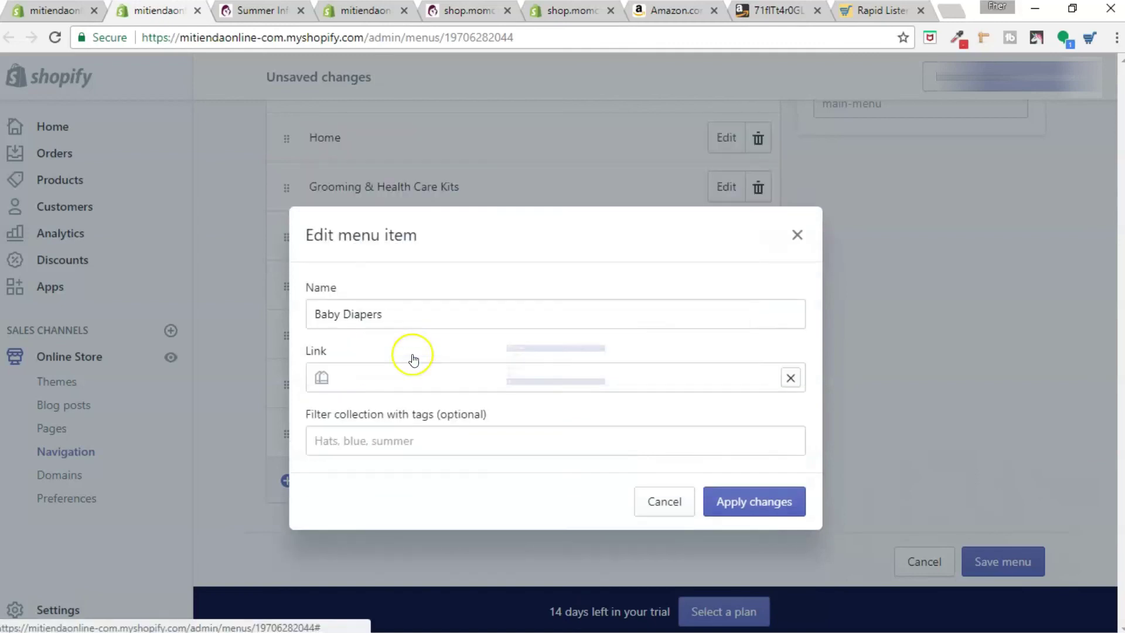
pyautogui.click(744, 500)
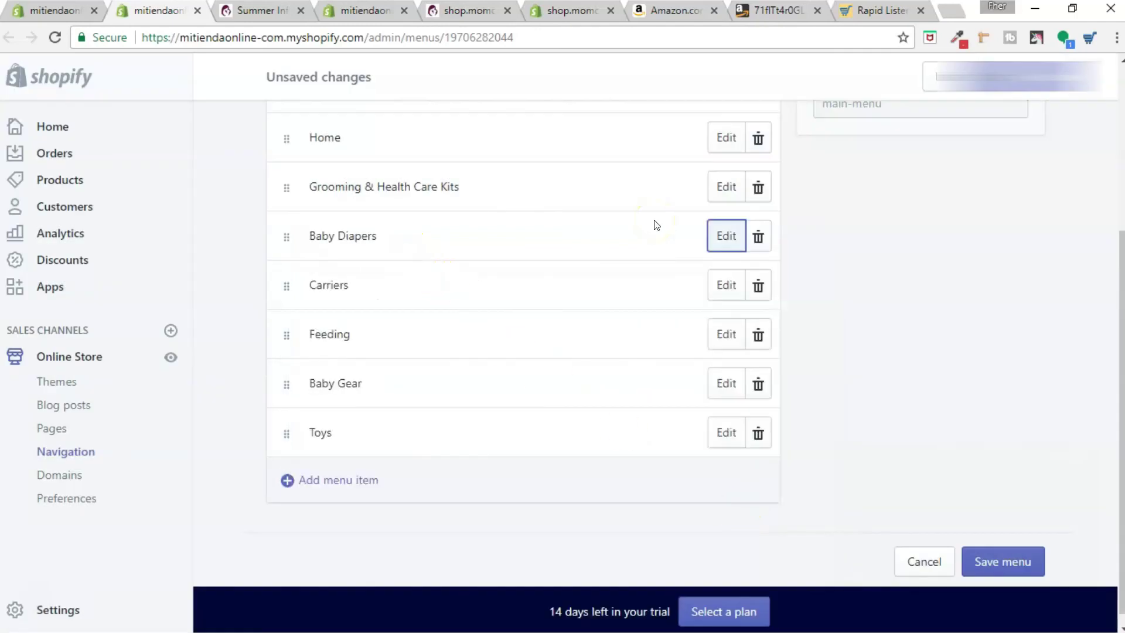
pyautogui.scroll(1, 656, 225)
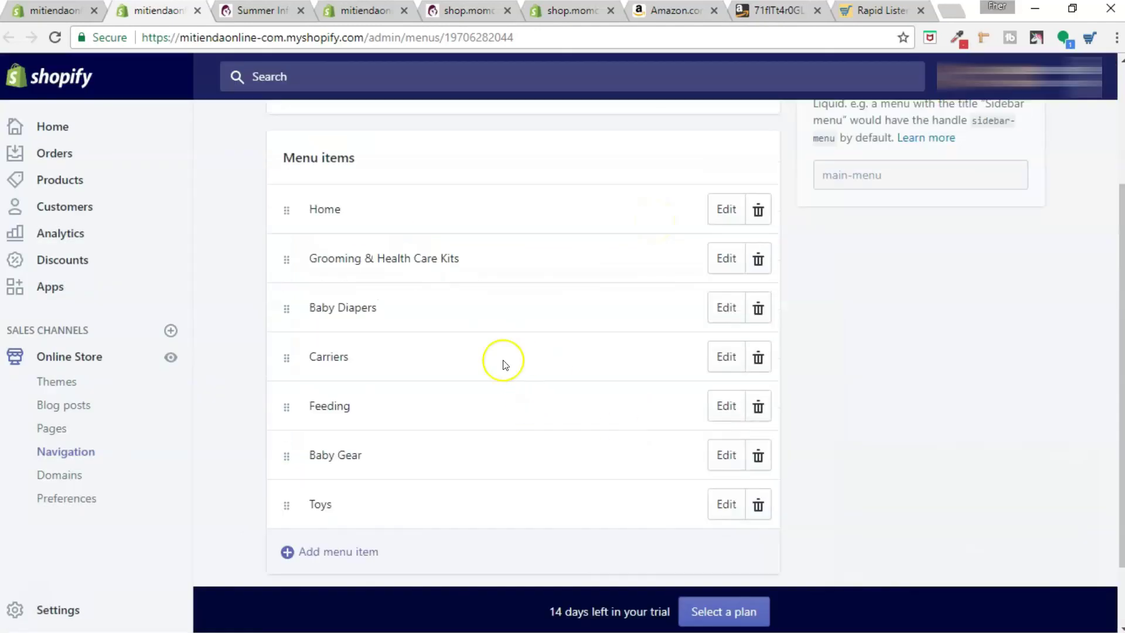
# Step: Switch back to the theme editor, show the home page in the full-width preview and reload it to check the sidebar menu
pyautogui.click(63, 12)
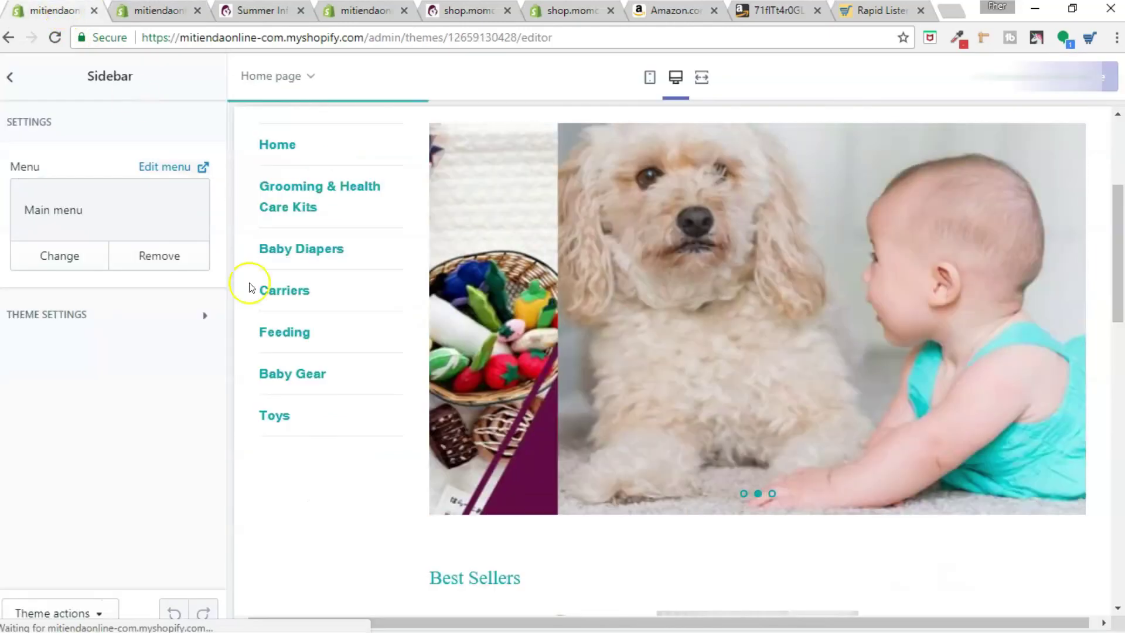
pyautogui.scroll(1, 327, 458)
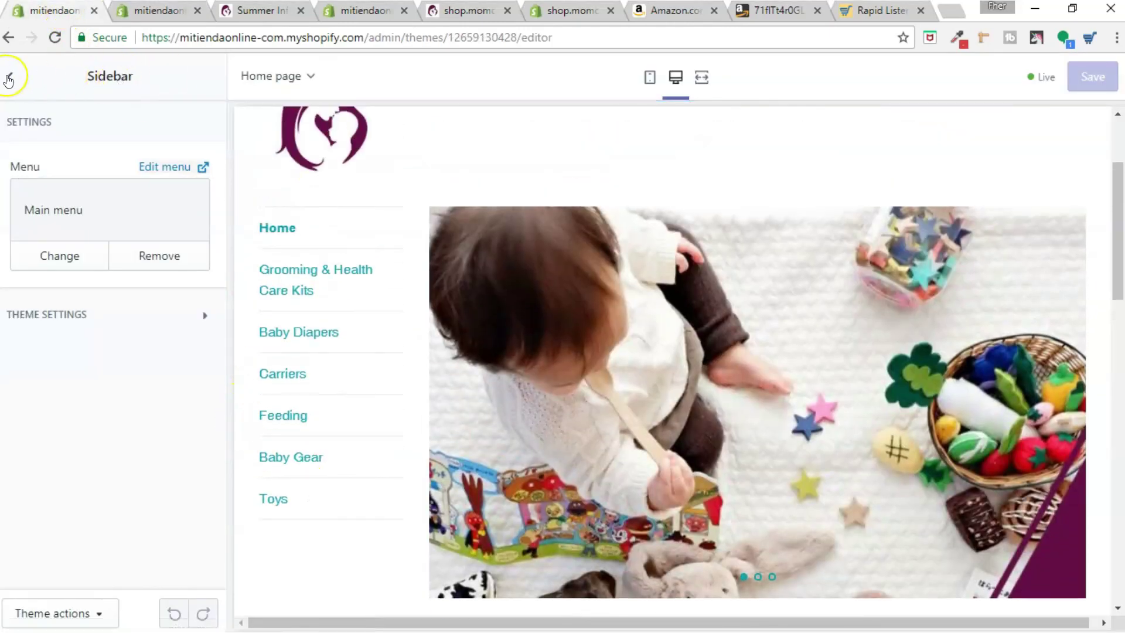
pyautogui.scroll(2, 410, 292)
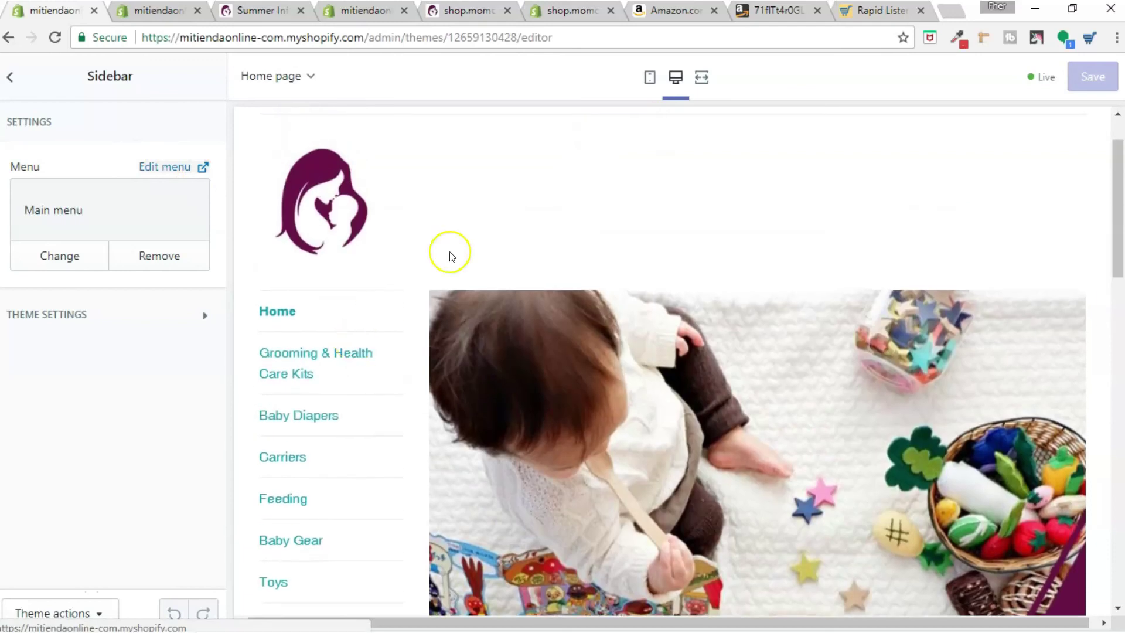
pyautogui.click(701, 76)
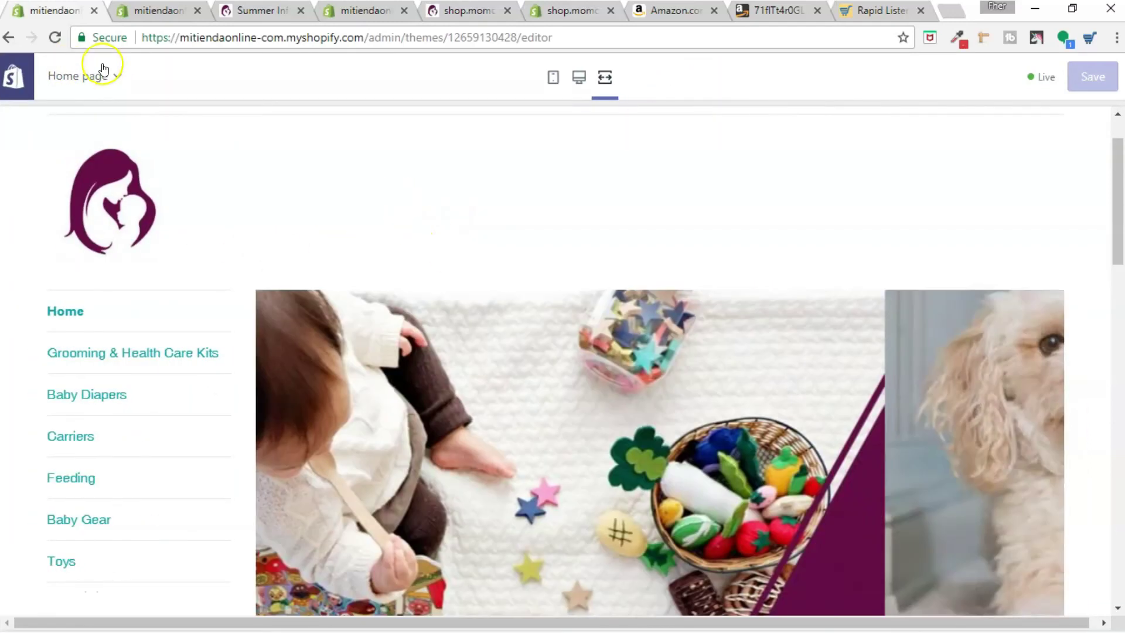
pyautogui.click(55, 38)
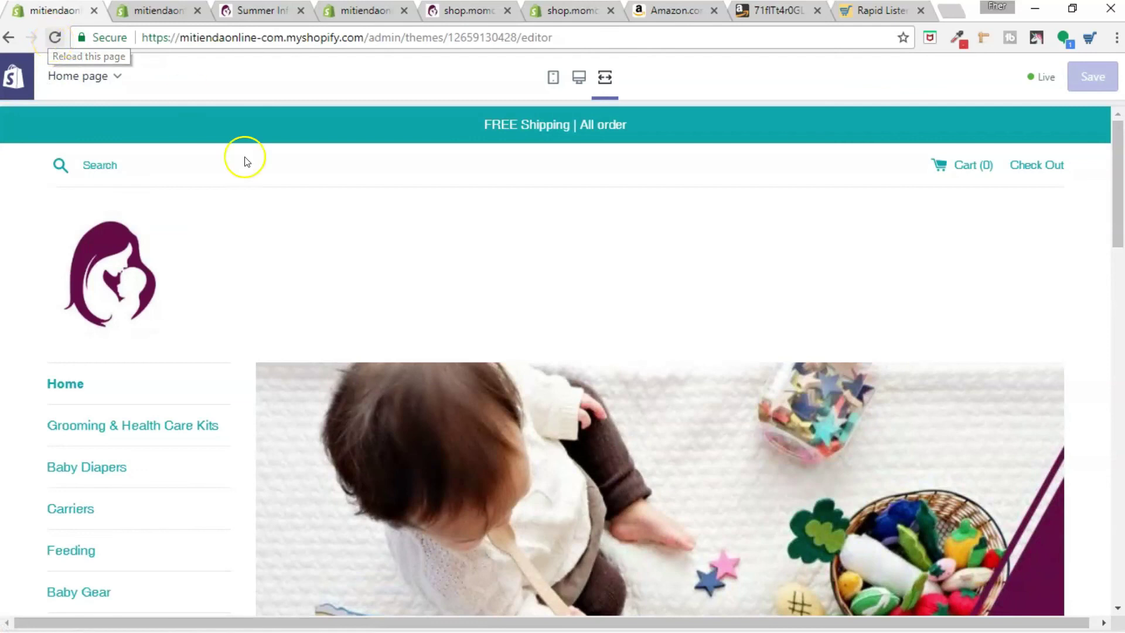
pyautogui.scroll(-3, 413, 283)
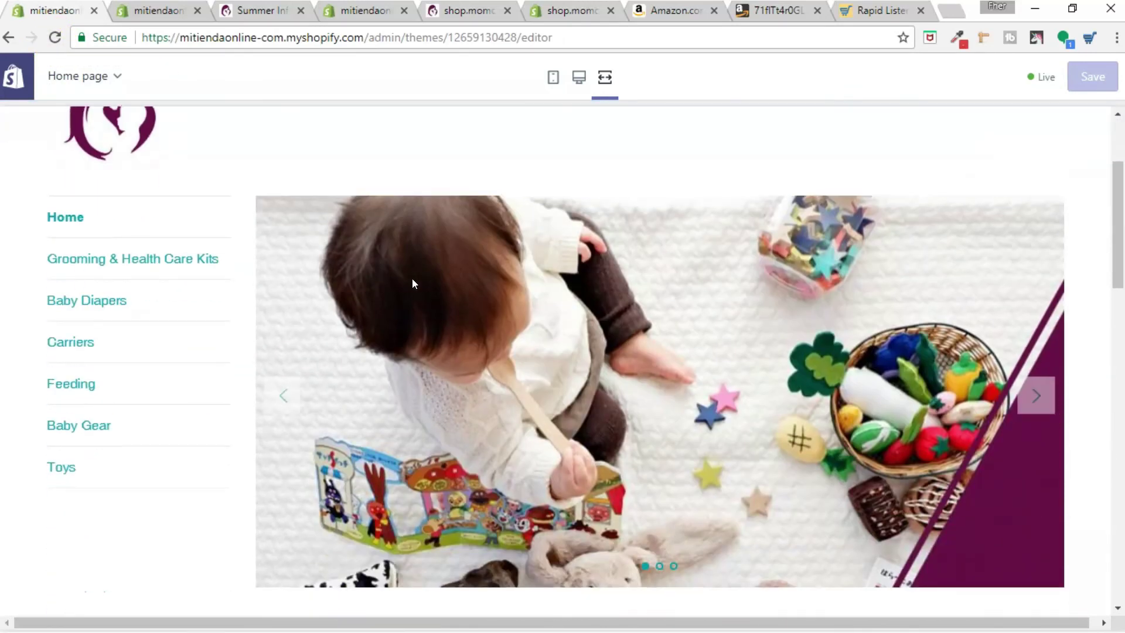
# Step: Follow the Baby Diapers sidebar link and review the products on the Diapers collection page
pyautogui.click(101, 306)
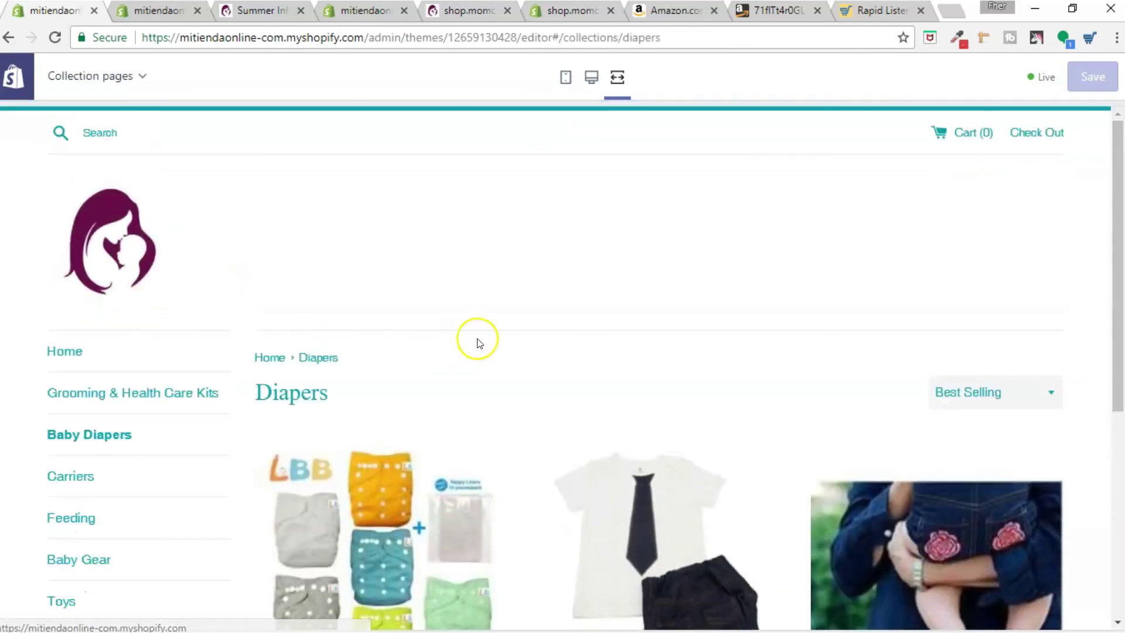
pyautogui.scroll(-3, 477, 339)
pyautogui.scroll(-3, 388, 314)
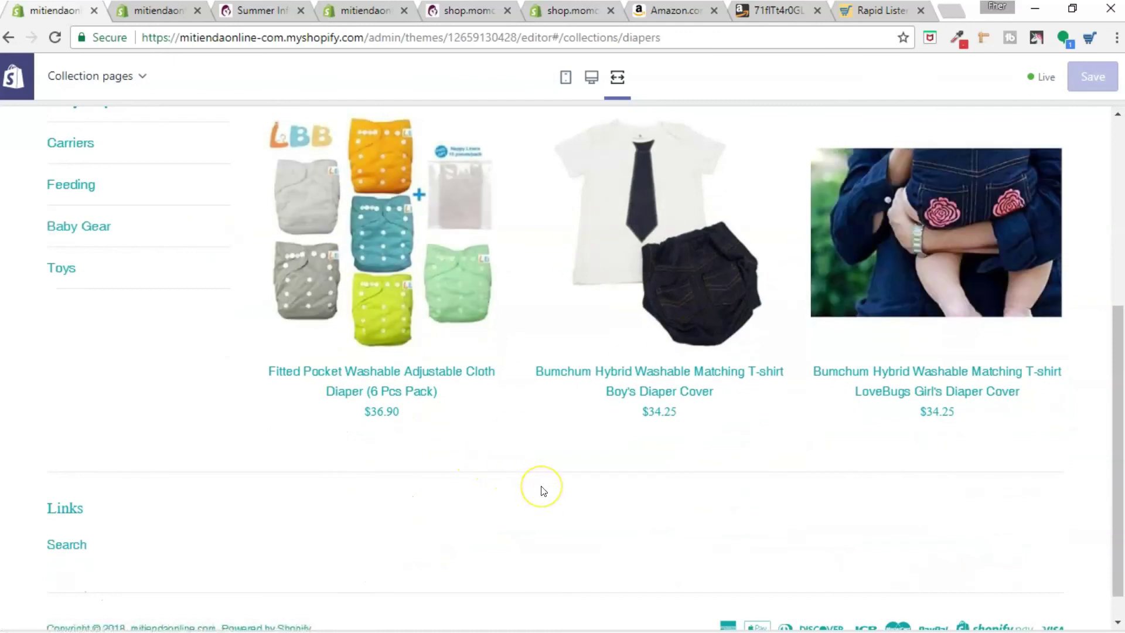
pyautogui.scroll(2, 540, 490)
# Step: Review the Fitted Pocket Washable Adjustable Cloth Diaper (6 Pcs Pack) product page, including its images and description, and return to the home page
pyautogui.click(365, 350)
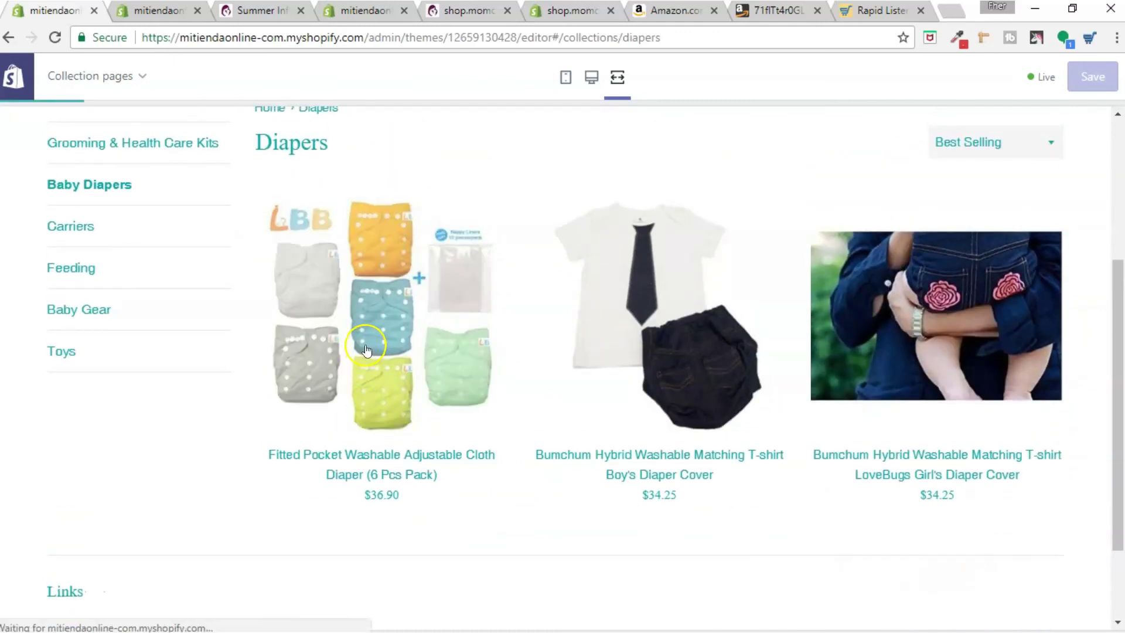
pyautogui.scroll(-5, 434, 334)
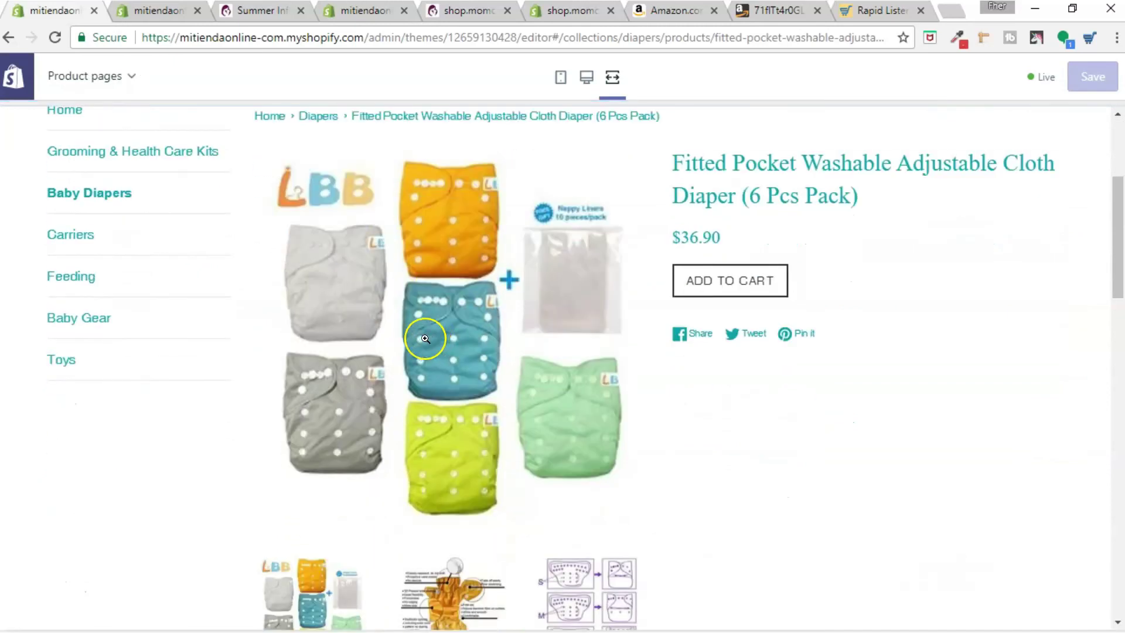
pyautogui.scroll(-7, 404, 316)
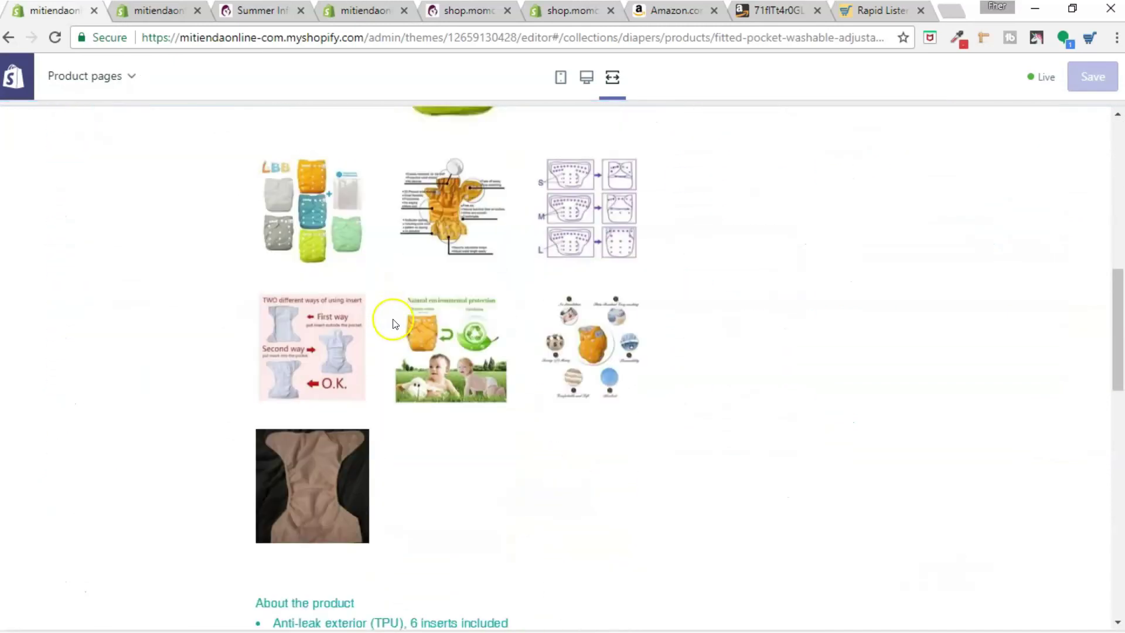
pyautogui.scroll(-8, 393, 322)
pyautogui.scroll(16, 385, 384)
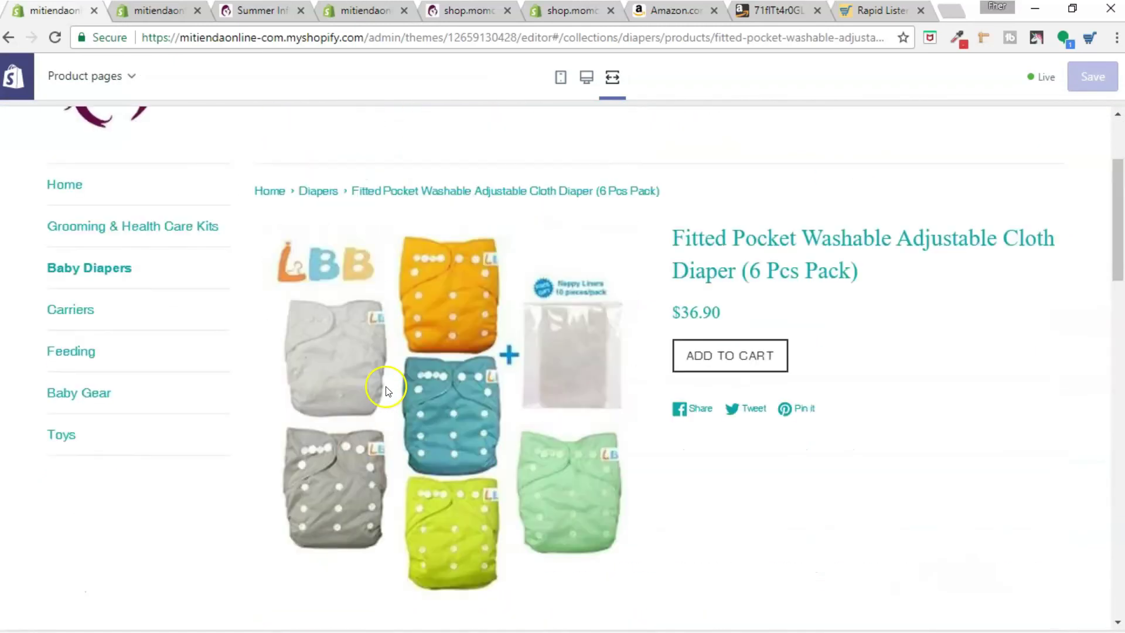
pyautogui.hotkey('alt', 'Left')
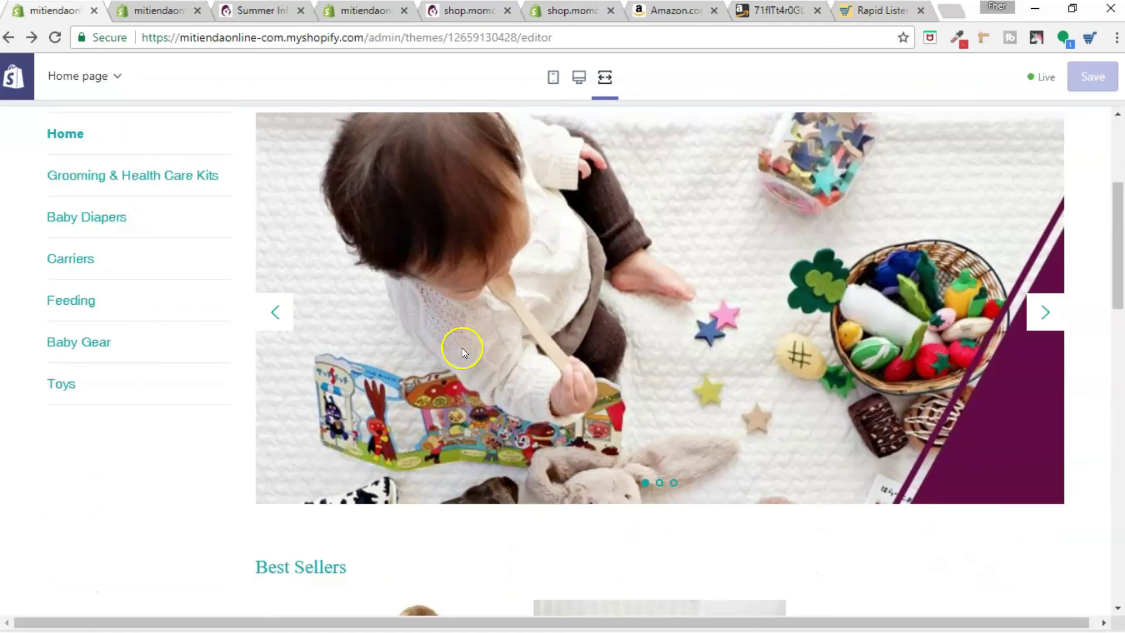